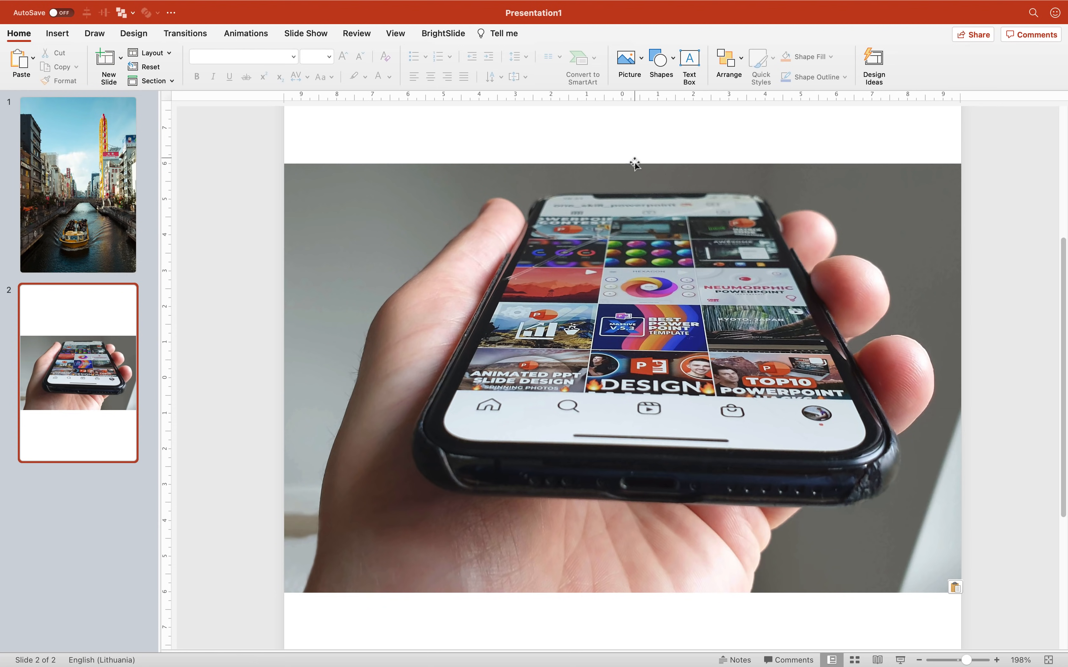
- Start a freeform shape where the thumb meets the phone and trace around the thumb and down the hand's outer edge to the wrist
left_click(58, 35)
left_click(269, 60)
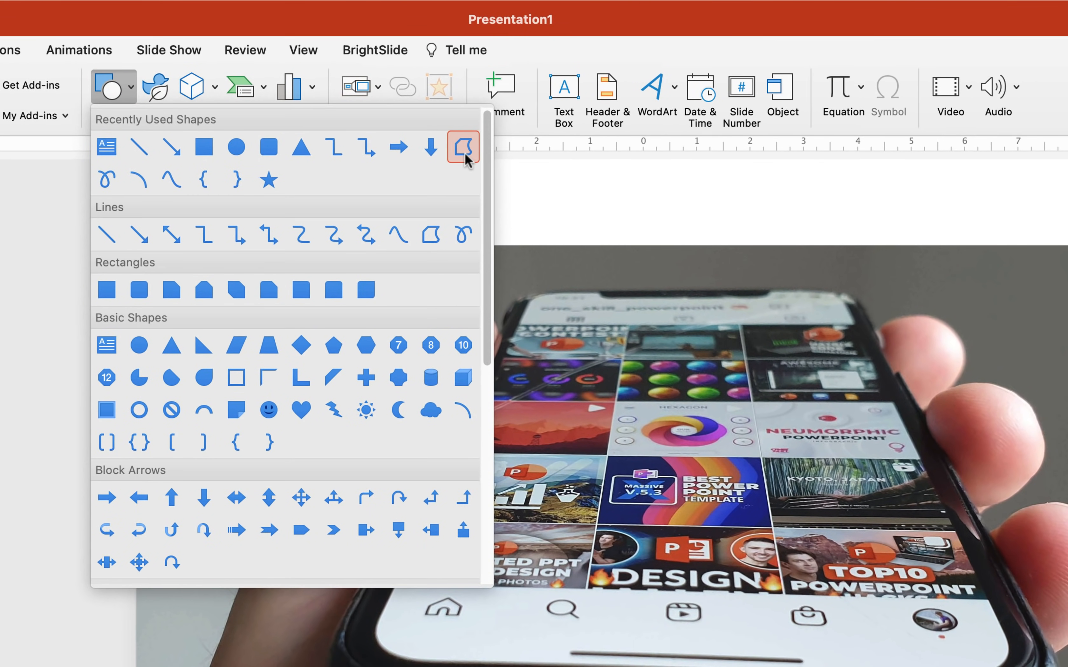
left_click(465, 151)
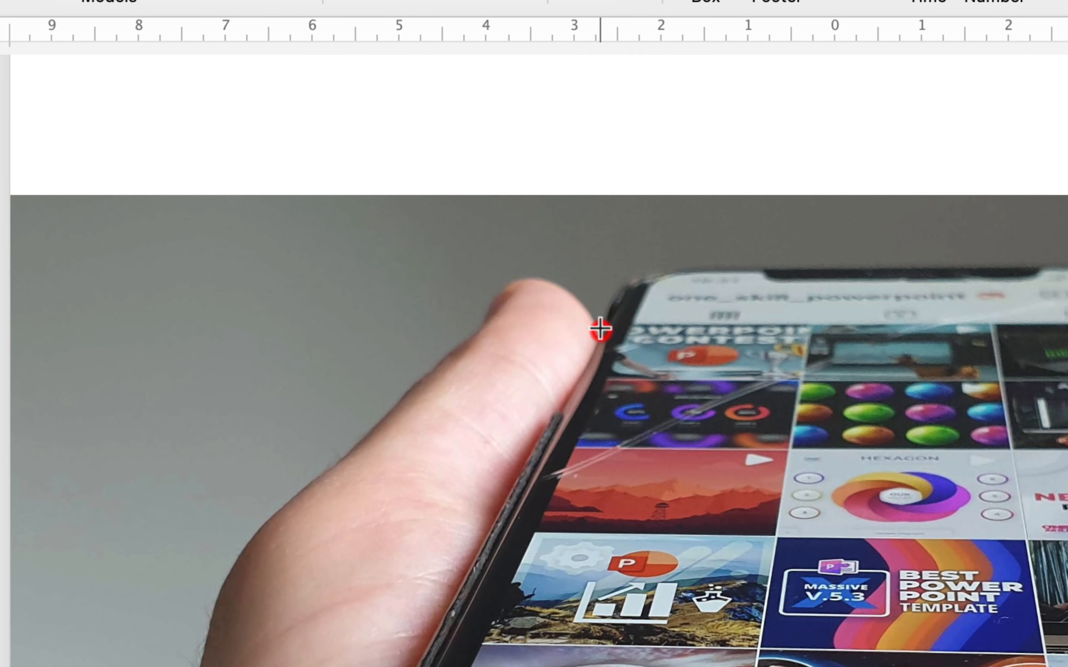
left_click(600, 330)
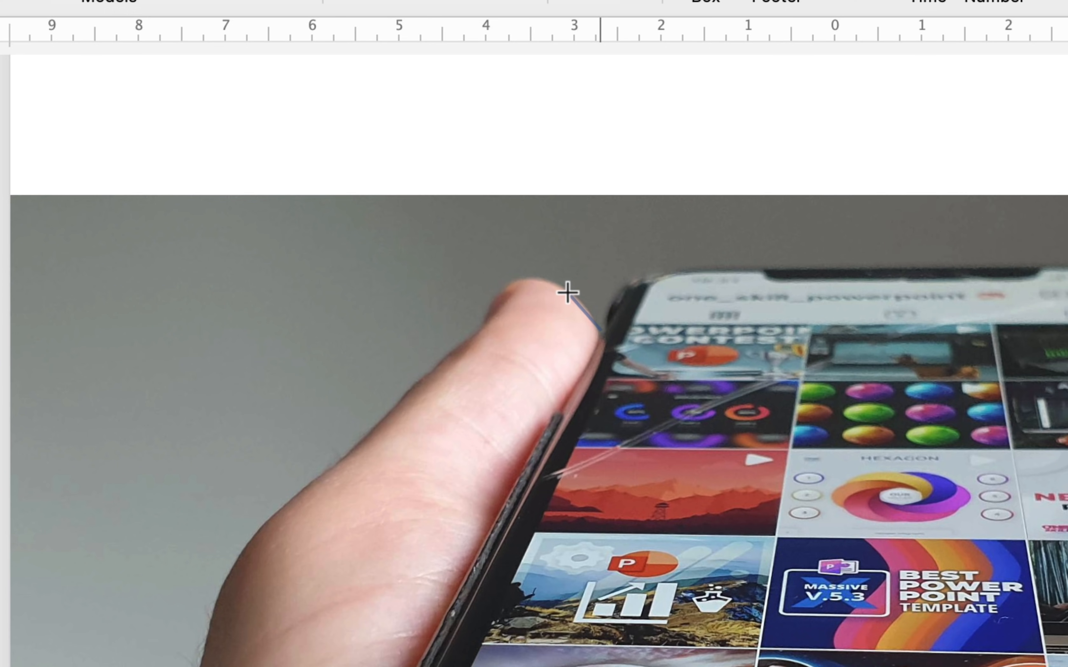
left_click(567, 290)
left_click(504, 284)
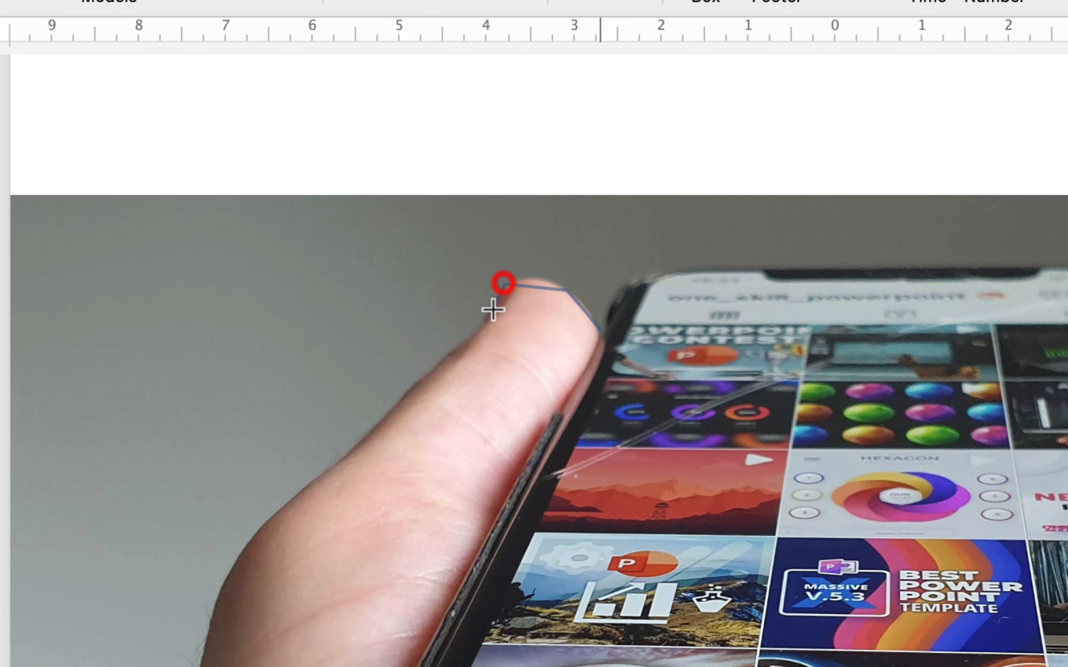
left_click(489, 324)
left_click(403, 392)
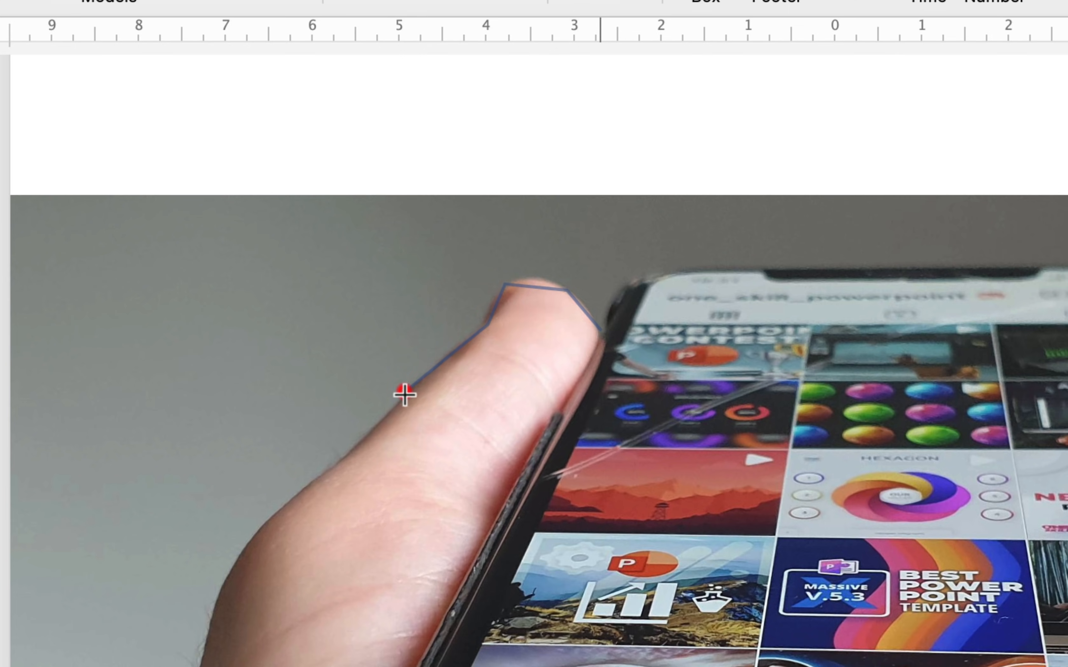
left_click(339, 465)
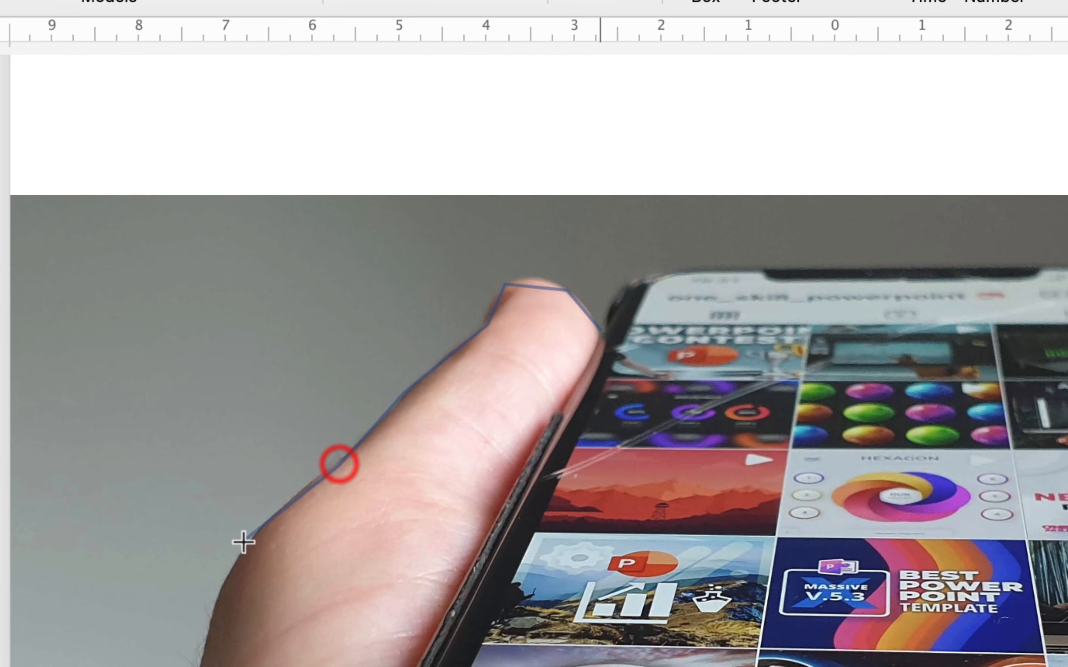
left_click(237, 557)
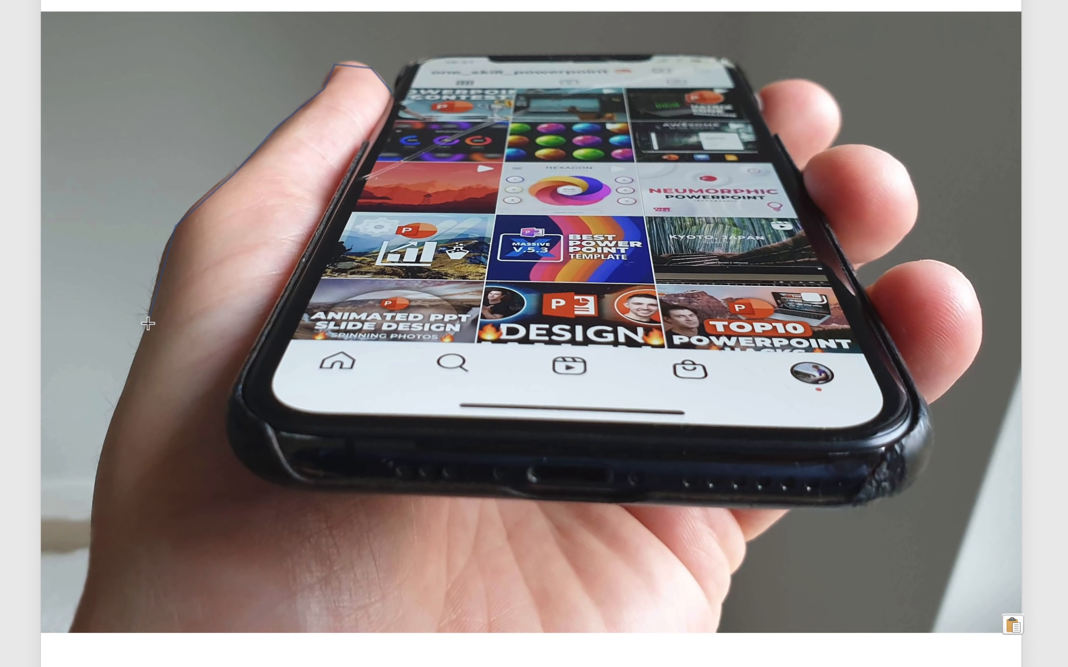
left_click(99, 448)
left_click(88, 557)
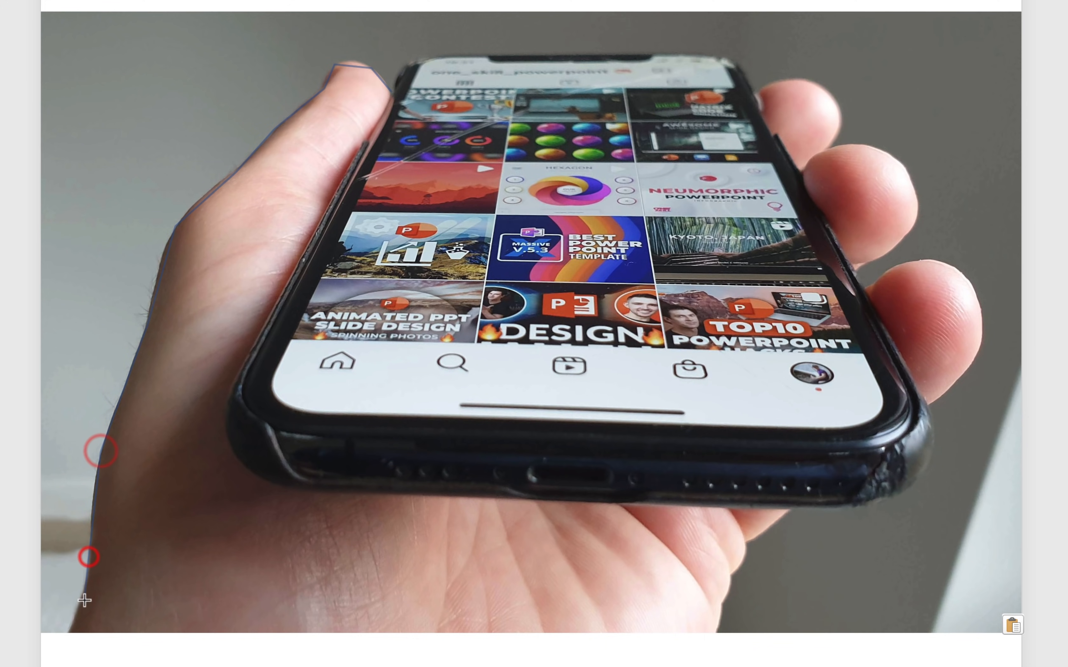
left_click(83, 596)
- Continue the freeform just below the photo's lower edge, up the palm's edge and around the phone's lower corner
left_click(60, 649)
left_click(713, 649)
left_click(721, 605)
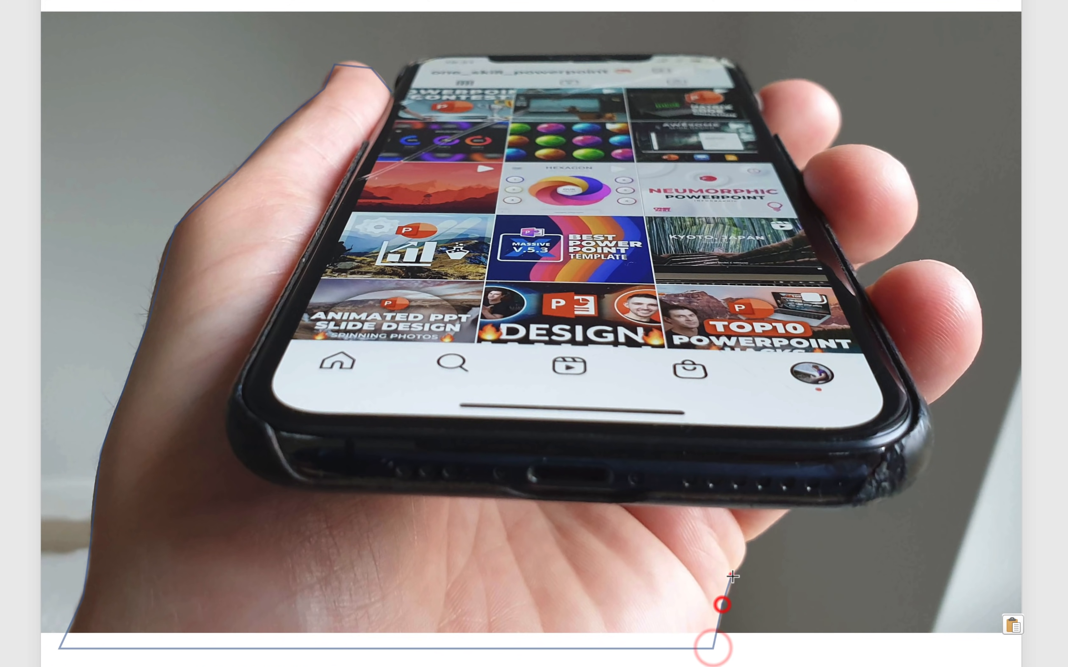
left_click(731, 576)
left_click(746, 540)
left_click(789, 508)
left_click(875, 505)
left_click(930, 461)
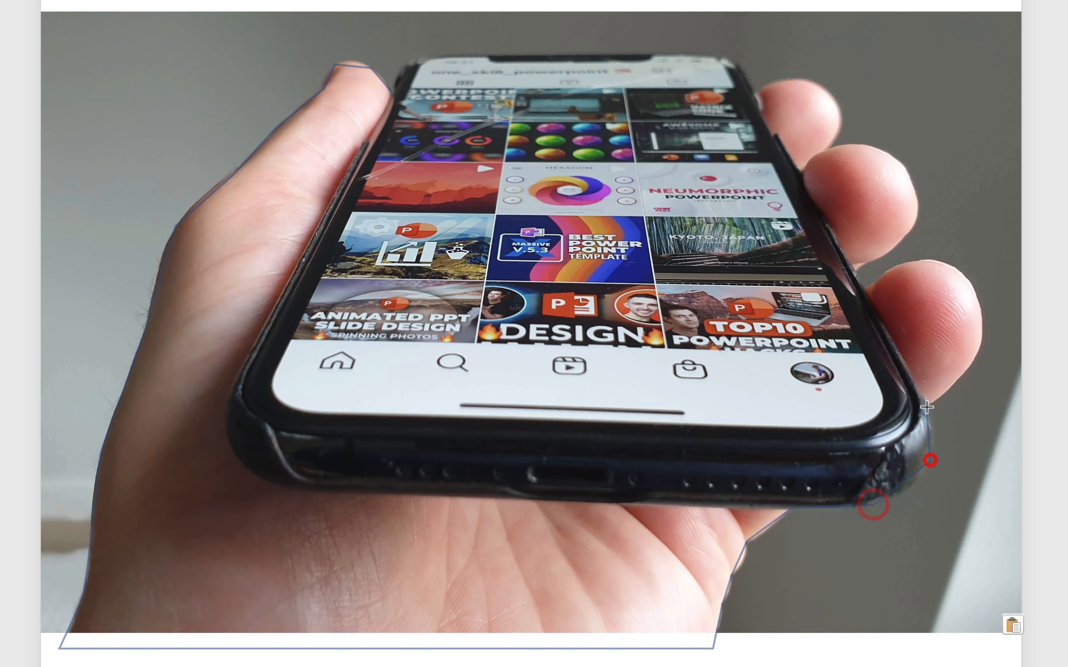
- Trace the freeform around the three fingertips, from the phone's lower corner up to its upper corner
left_click(928, 403)
left_click(982, 324)
left_click(944, 265)
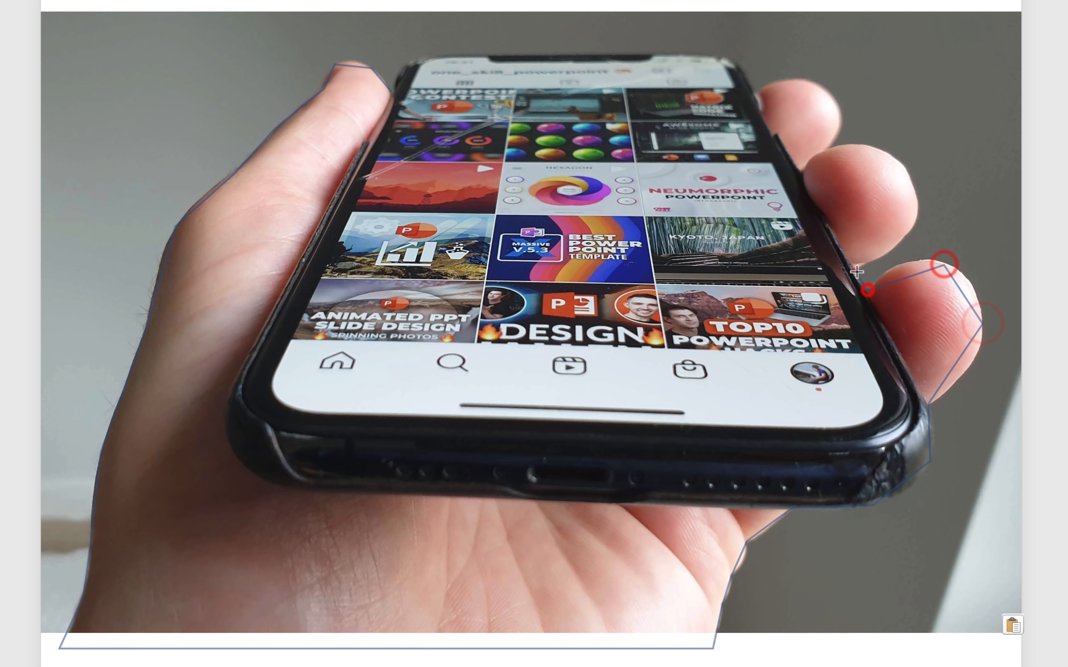
left_click(868, 290)
left_click(856, 270)
left_click(917, 214)
left_click(885, 151)
left_click(829, 149)
left_click(833, 99)
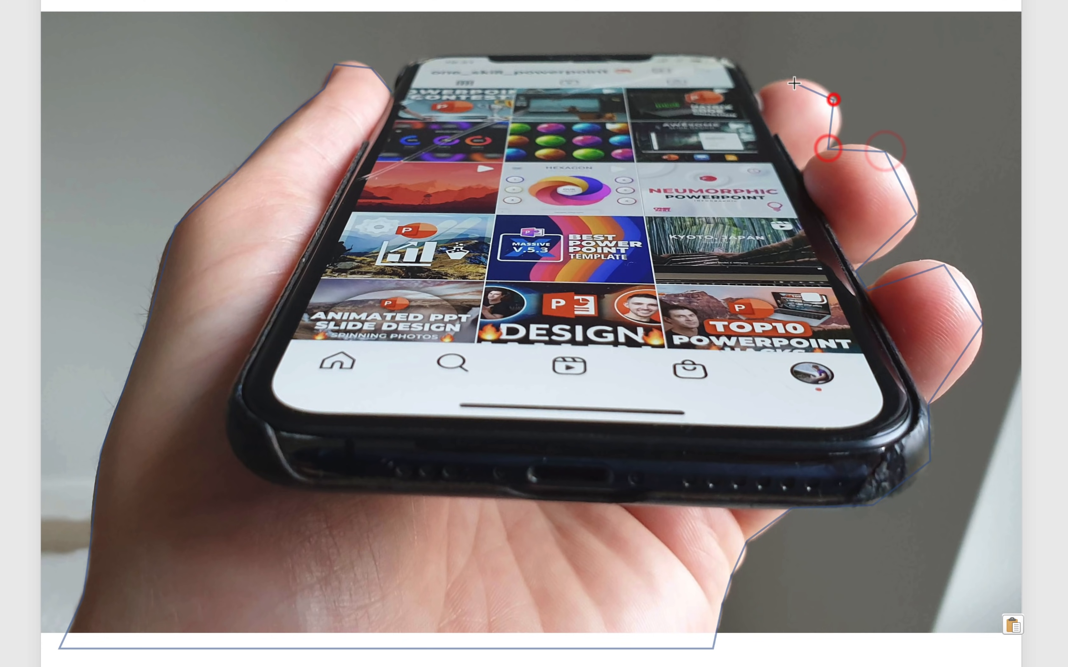
left_click(788, 81)
left_click(755, 93)
- Trace along the phone's top edge and close the freeform at its starting point by the thumb
left_click(736, 67)
left_click(690, 53)
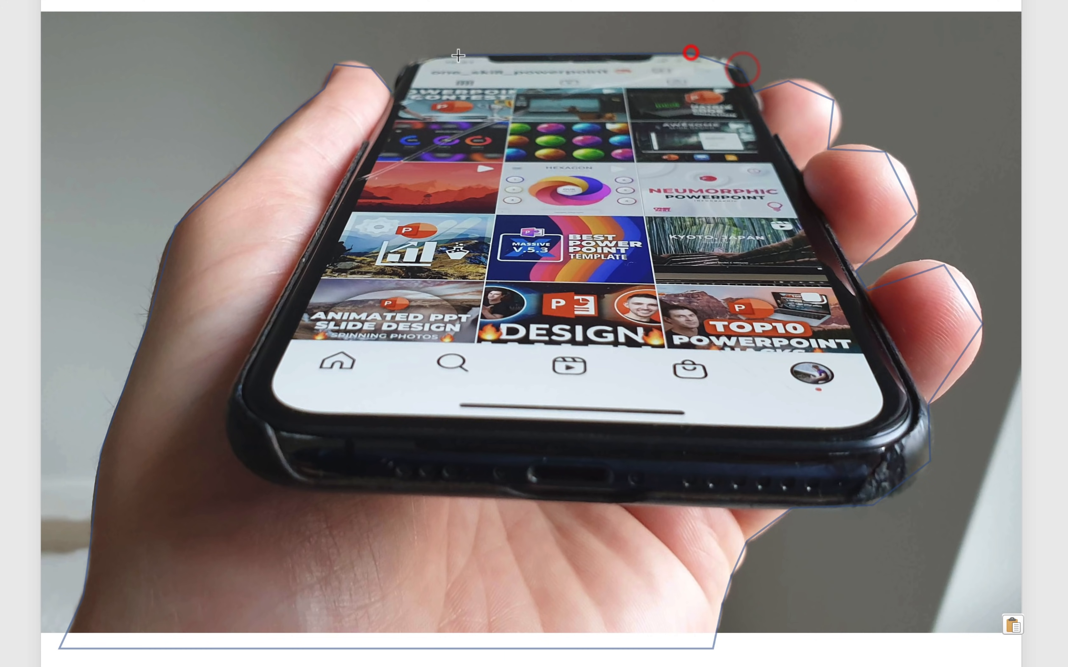
left_click(398, 84)
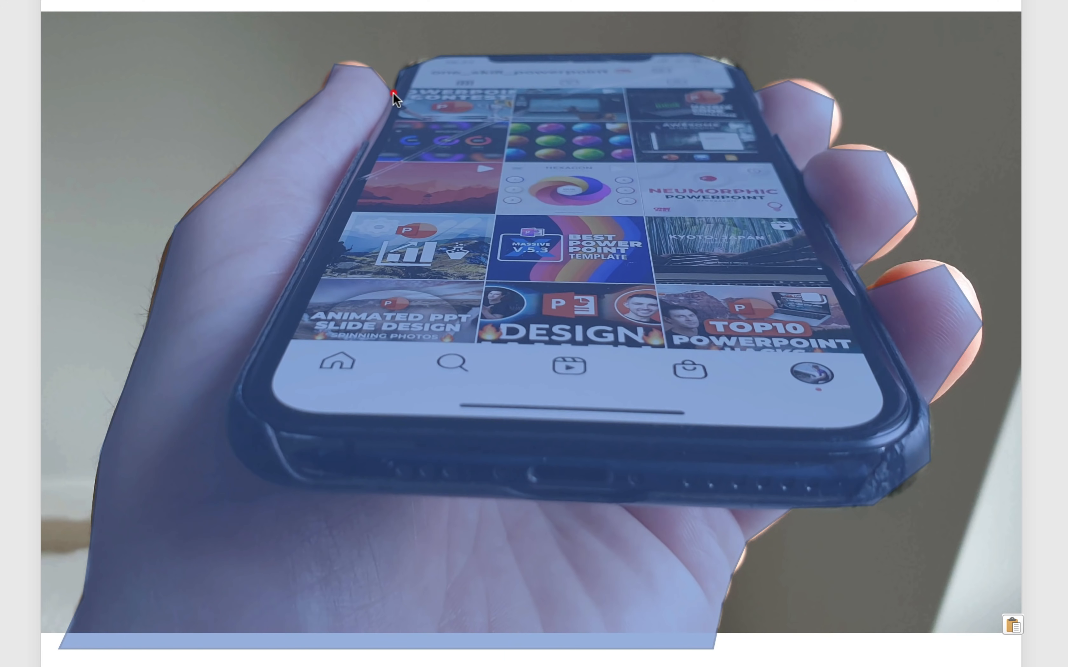
left_click(392, 92)
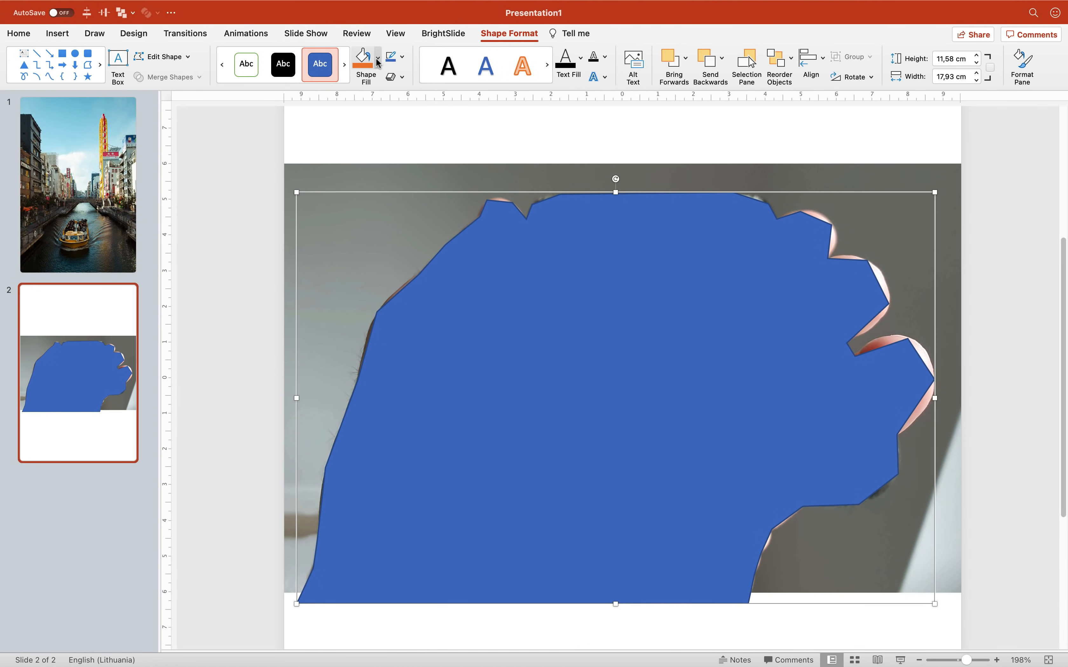
- Remove the freeform shape's fill and set its outline to standard red
left_click(402, 78)
left_click(396, 85)
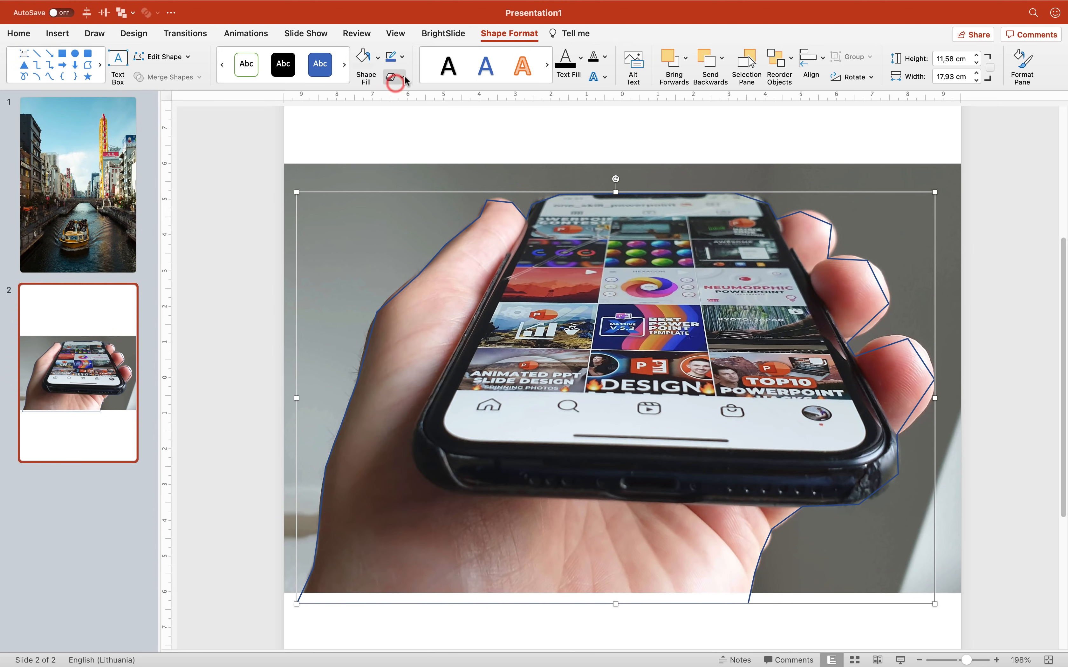
left_click(401, 56)
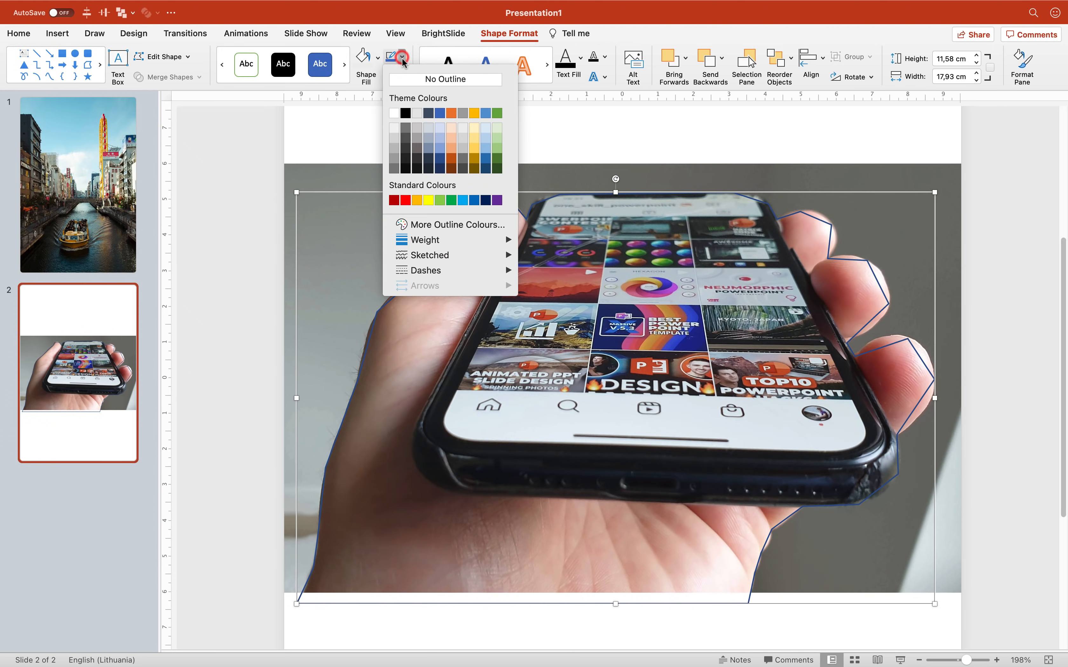
left_click(405, 201)
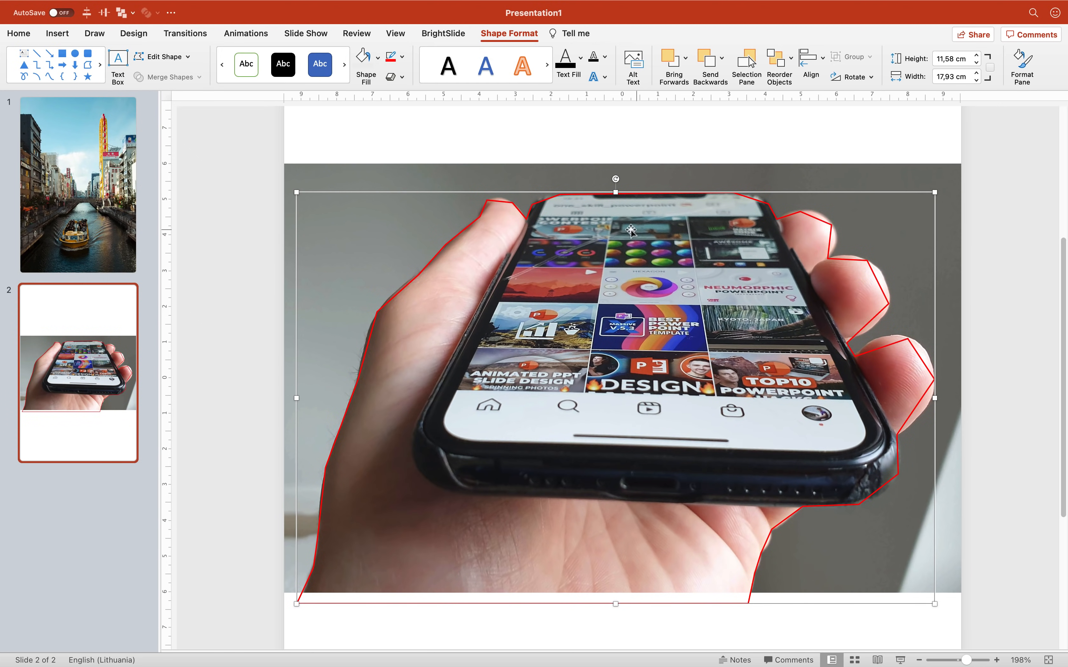
left_click(267, 198)
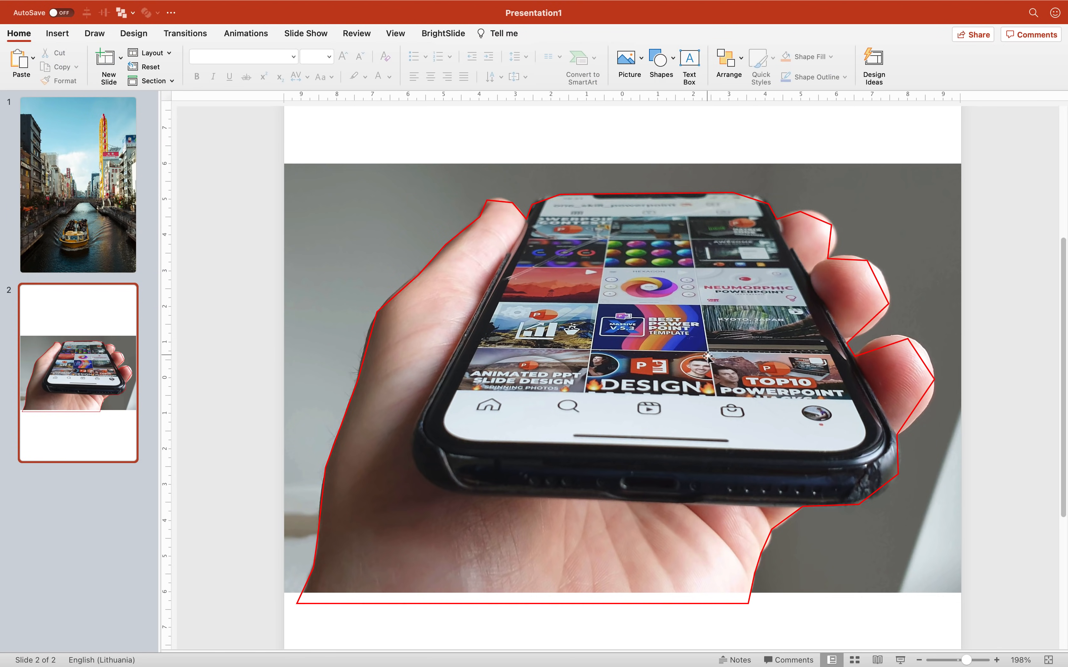
- Edit the freeform's points and curve the segment over the thumb tip to follow the photo
left_click_drag(967, 659, 974, 660)
scroll(605, 452, "up", 3)
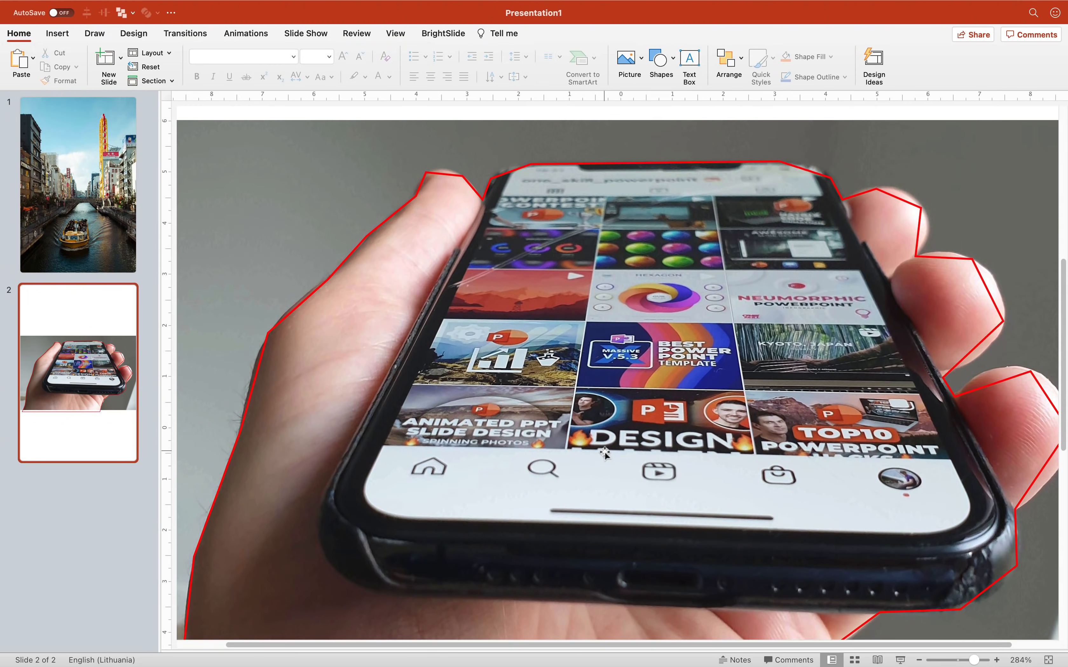
left_click(416, 211)
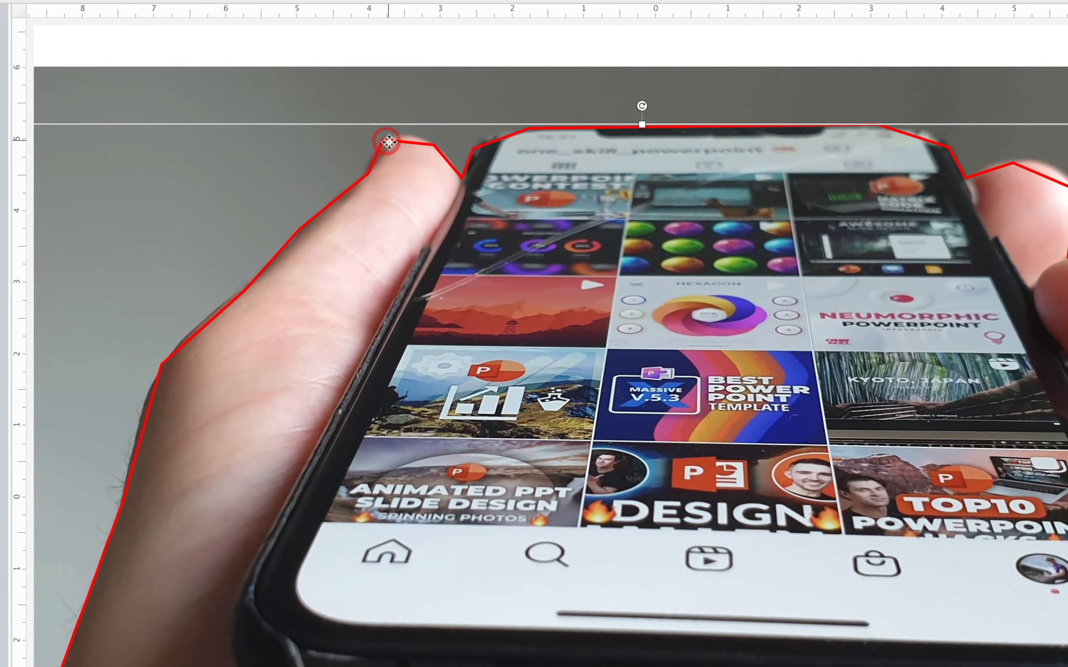
right_click(430, 191)
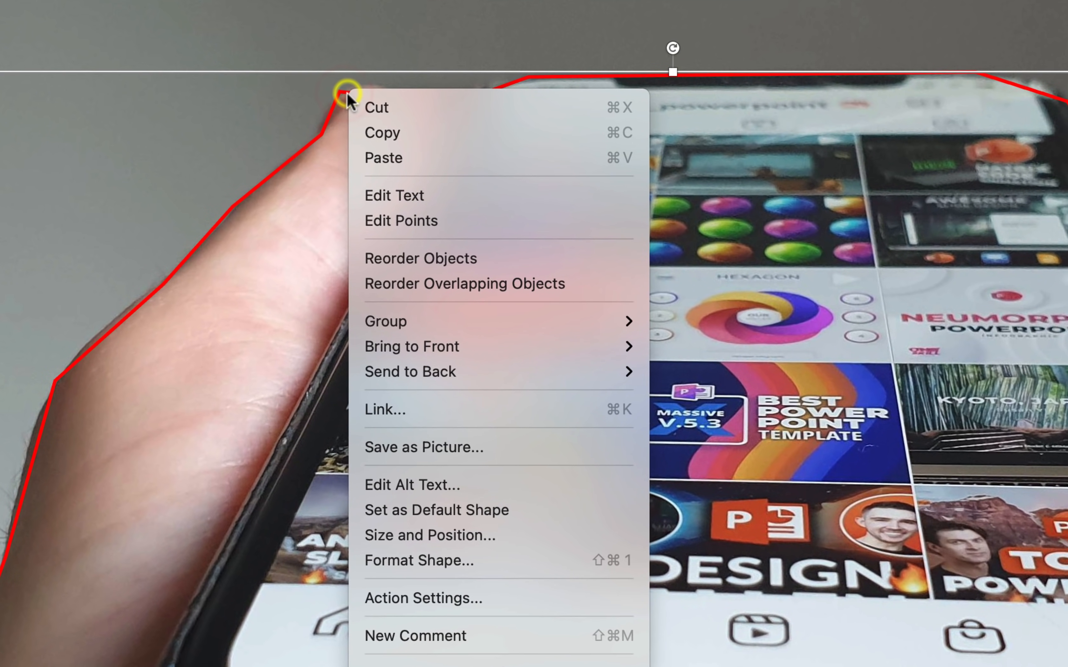
left_click(409, 221)
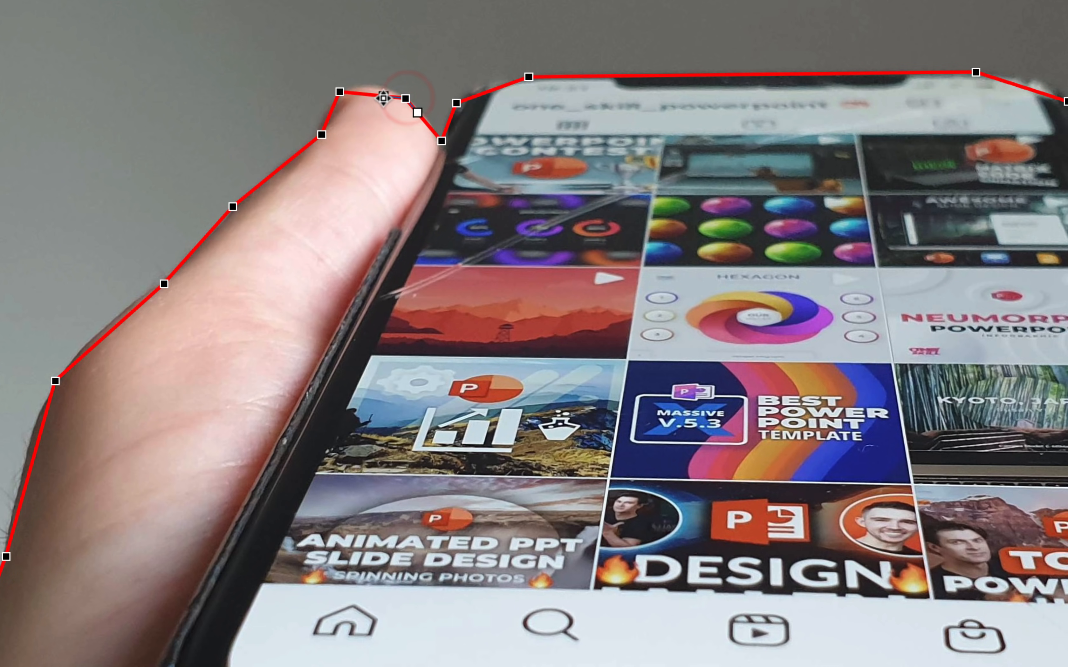
left_click_drag(383, 95, 369, 73)
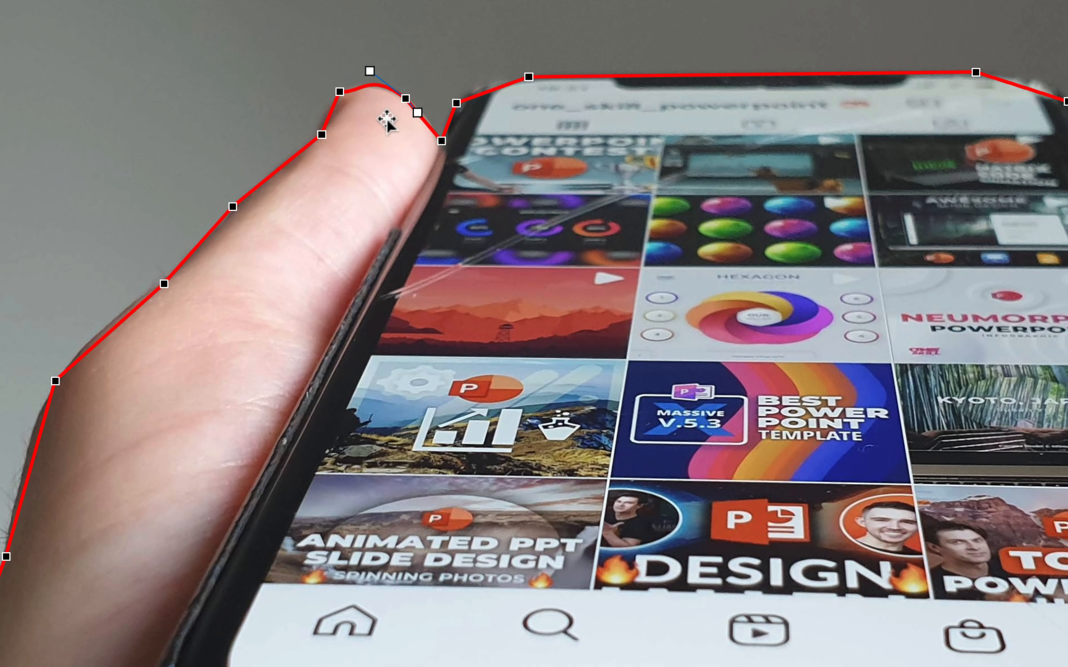
left_click(340, 92)
left_click(321, 135)
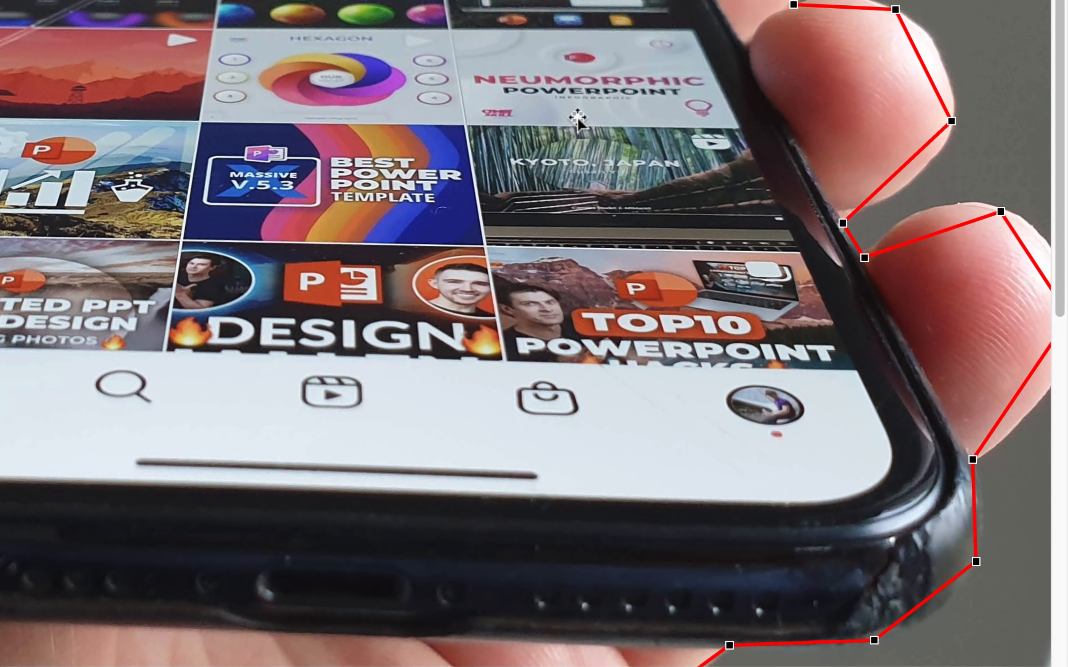
- Bend the outline segments around the lowest fingertip so they follow its rounded contour
scroll(1006, 353, "right", 3)
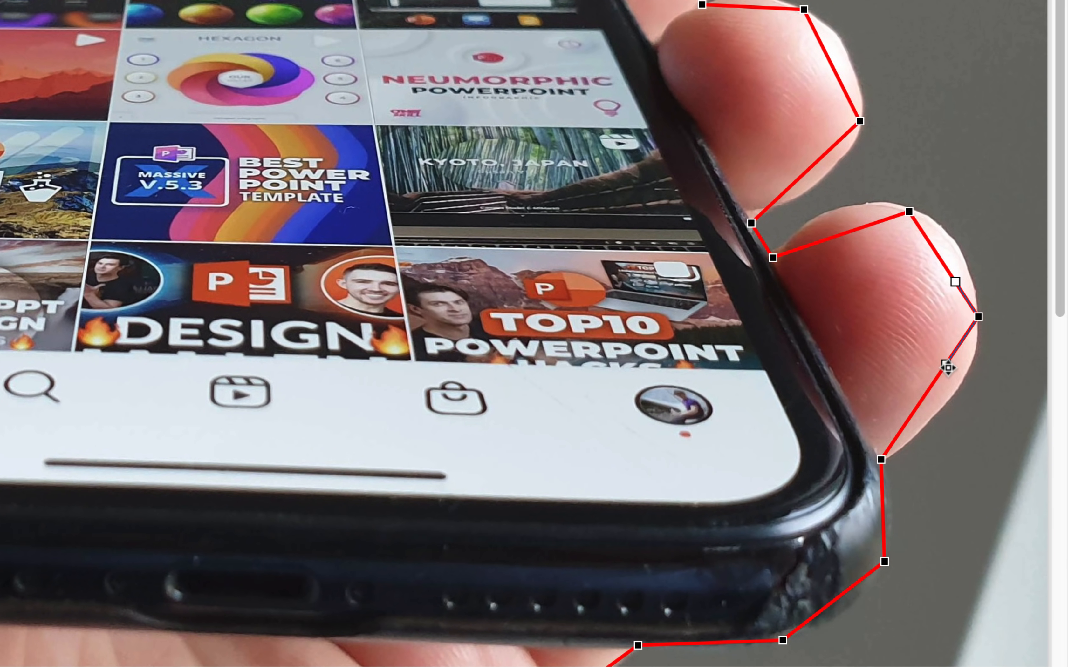
left_click_drag(946, 364, 974, 418)
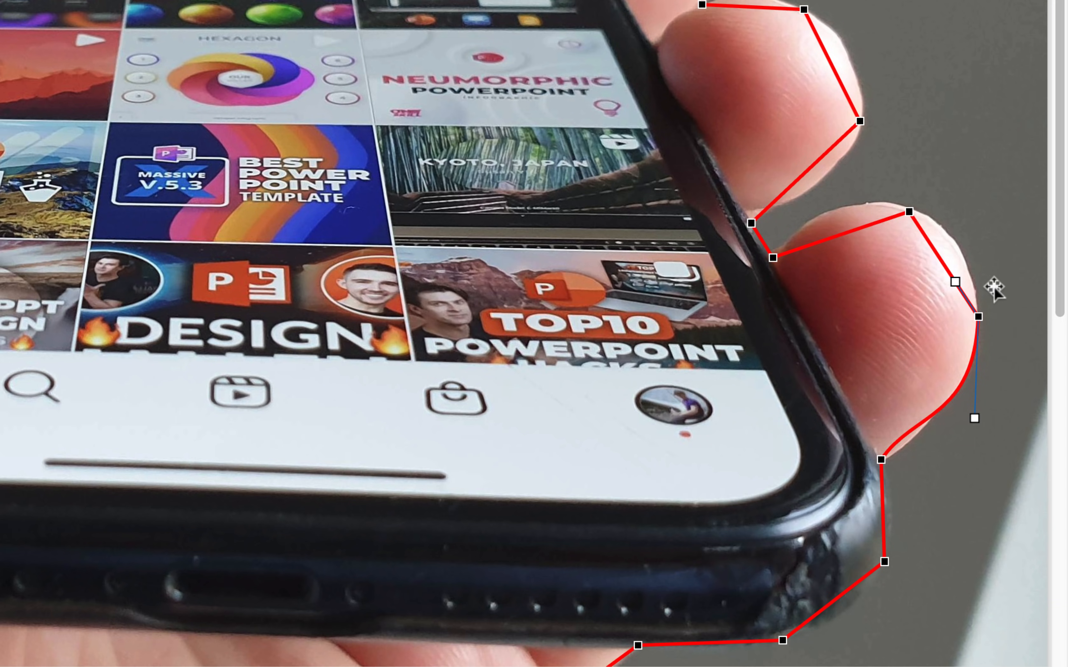
left_click_drag(956, 285, 976, 288)
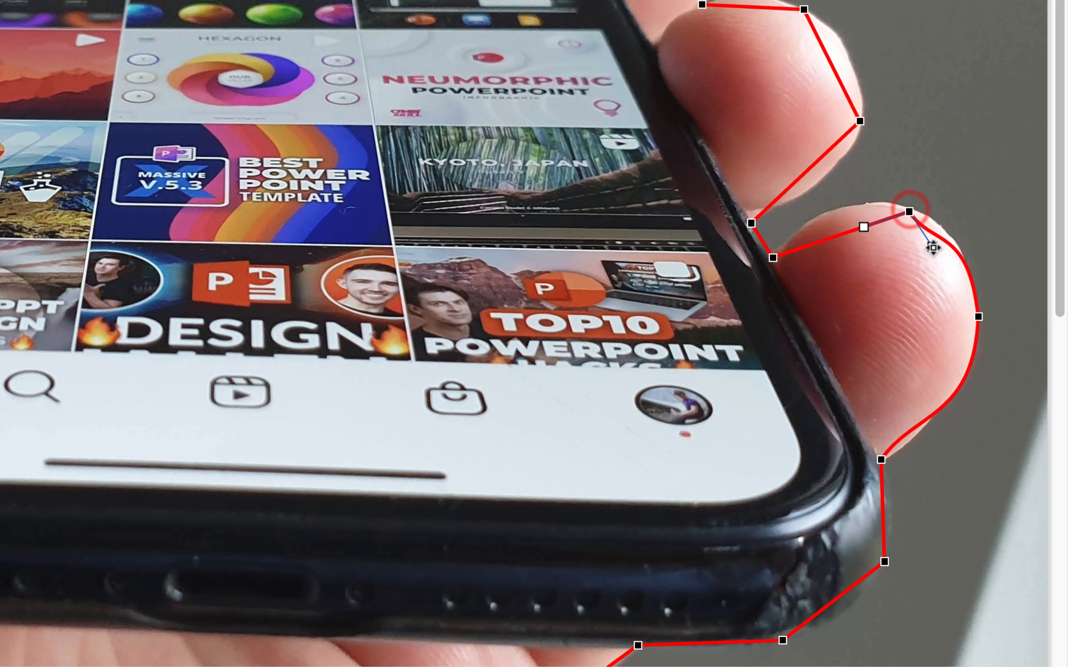
left_click_drag(932, 247, 811, 197)
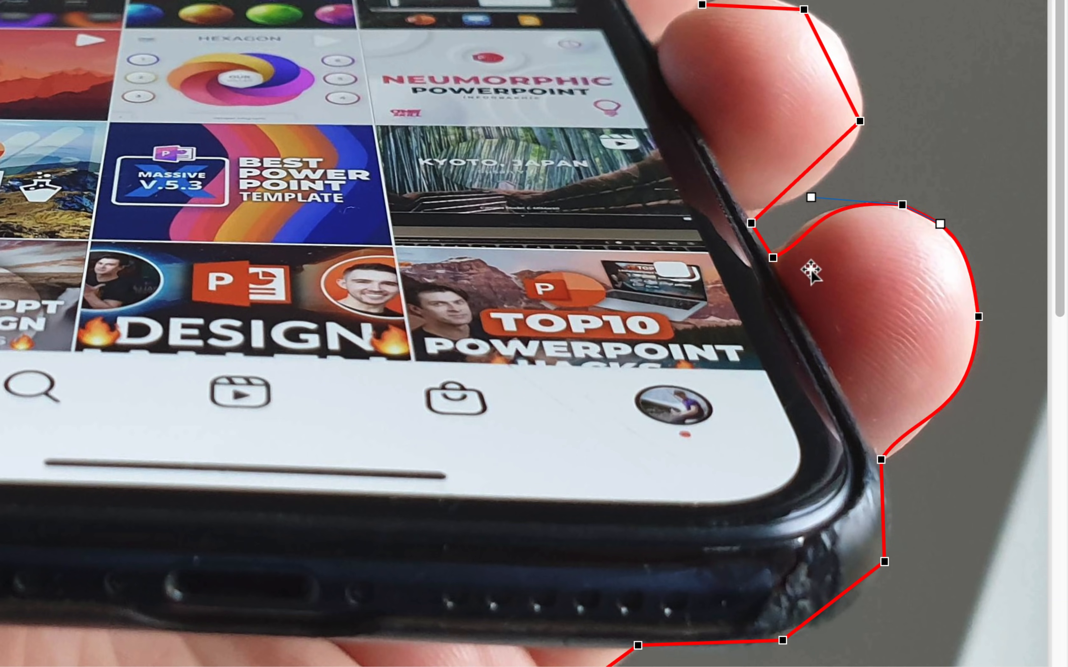
left_click_drag(776, 260, 793, 238)
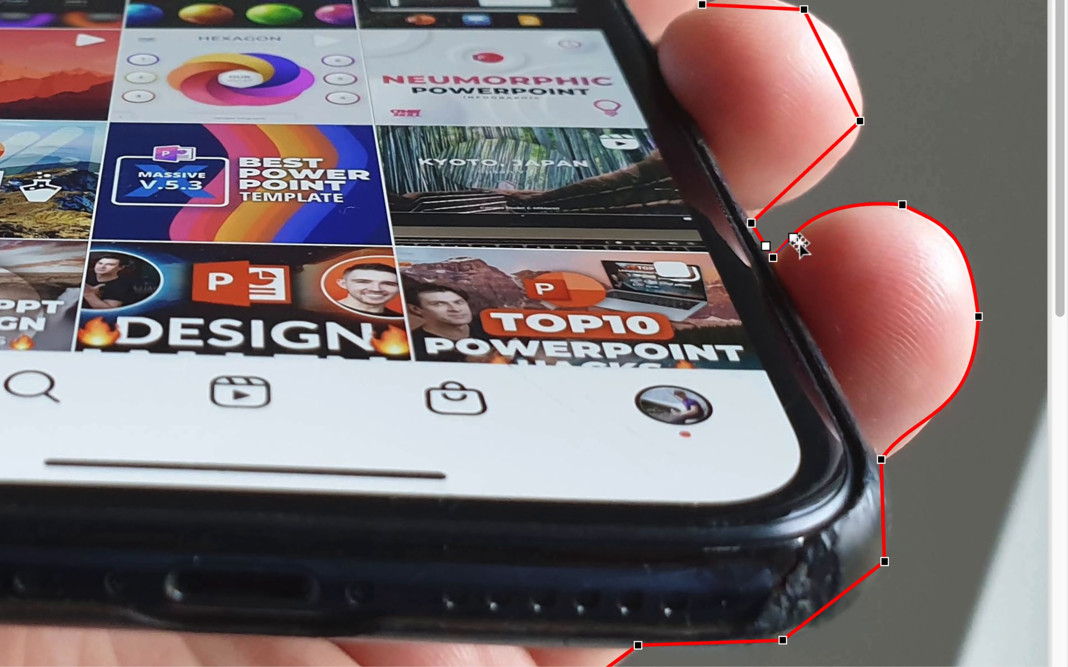
- Curve the outline segments around the middle fingertip to match its contour
left_click(753, 225)
left_click_drag(788, 190, 810, 202)
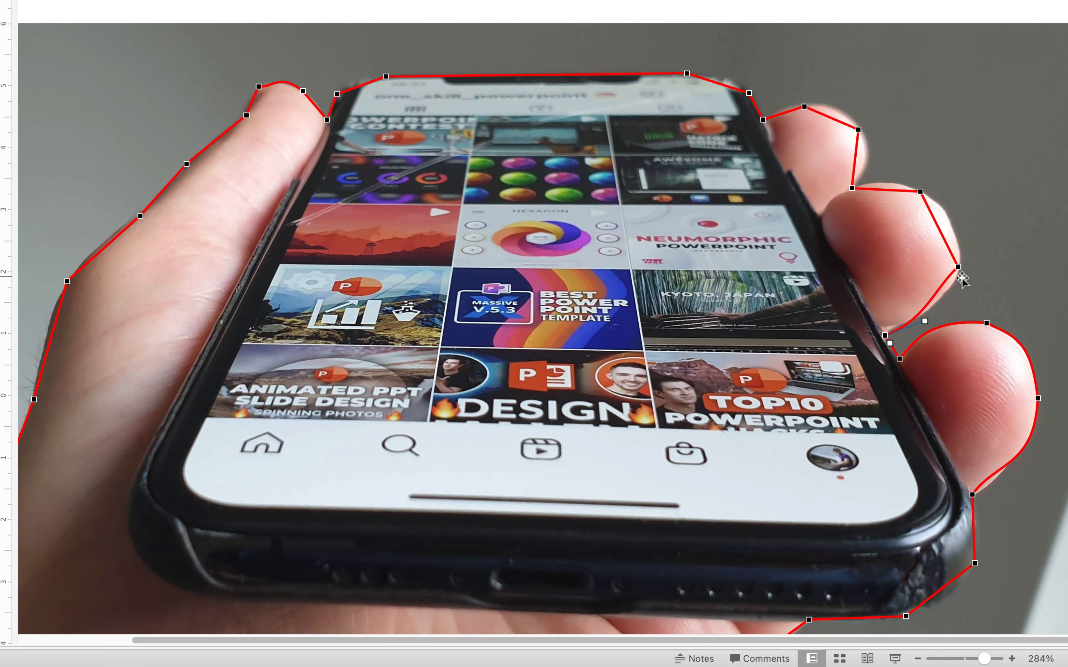
left_click(958, 266)
left_click_drag(933, 290, 952, 293)
left_click(920, 191)
left_click_drag(945, 241, 946, 212)
left_click_drag(897, 191, 871, 167)
- Curve the outline around the uppermost fingertip so it follows the finger's edge
left_click(852, 188)
left_click(858, 130)
left_click(803, 107)
left_click_drag(822, 114, 823, 103)
- Round the outline at both of the phone's upper corners
left_click(749, 93)
left_click(687, 74)
left_click_drag(728, 86, 721, 75)
left_click(385, 76)
left_click_drag(370, 82, 351, 76)
- Smooth the outline along the hand's outer edge and the lower part of the palm
scroll(254, 209, "down", 6)
left_click(105, 301)
left_click_drag(98, 358, 102, 343)
scroll(102, 344, "right", 3)
left_click(708, 536)
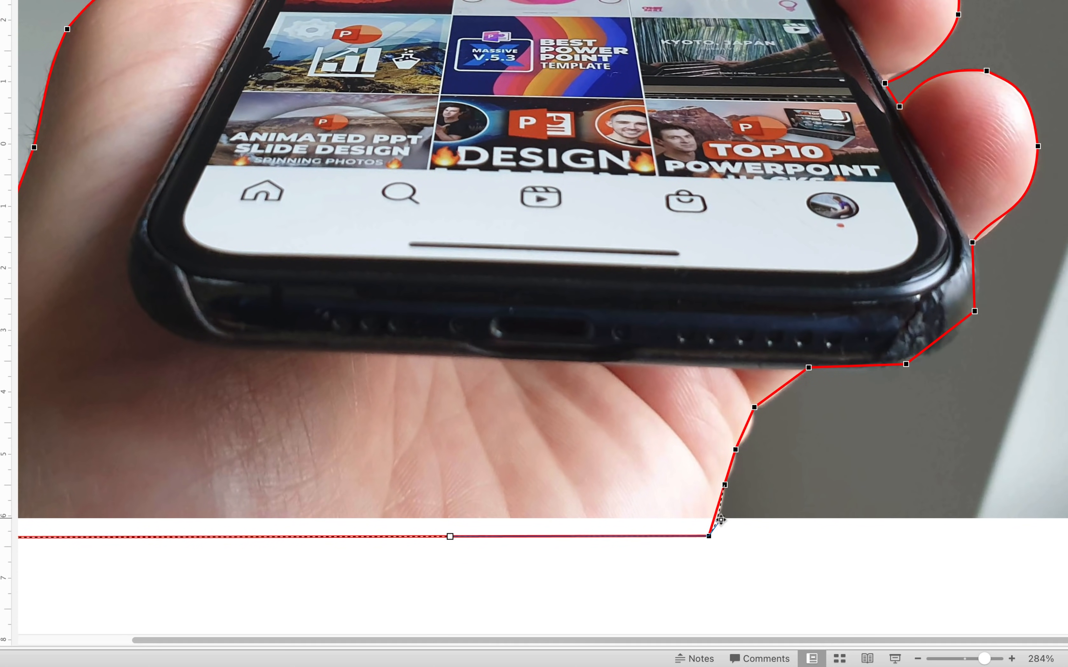
- Round the outline around the phone's lower corner beside the fingers and finish editing points
left_click(906, 364)
left_click_drag(929, 347, 989, 362)
left_click_drag(951, 329, 956, 350)
left_click(927, 467)
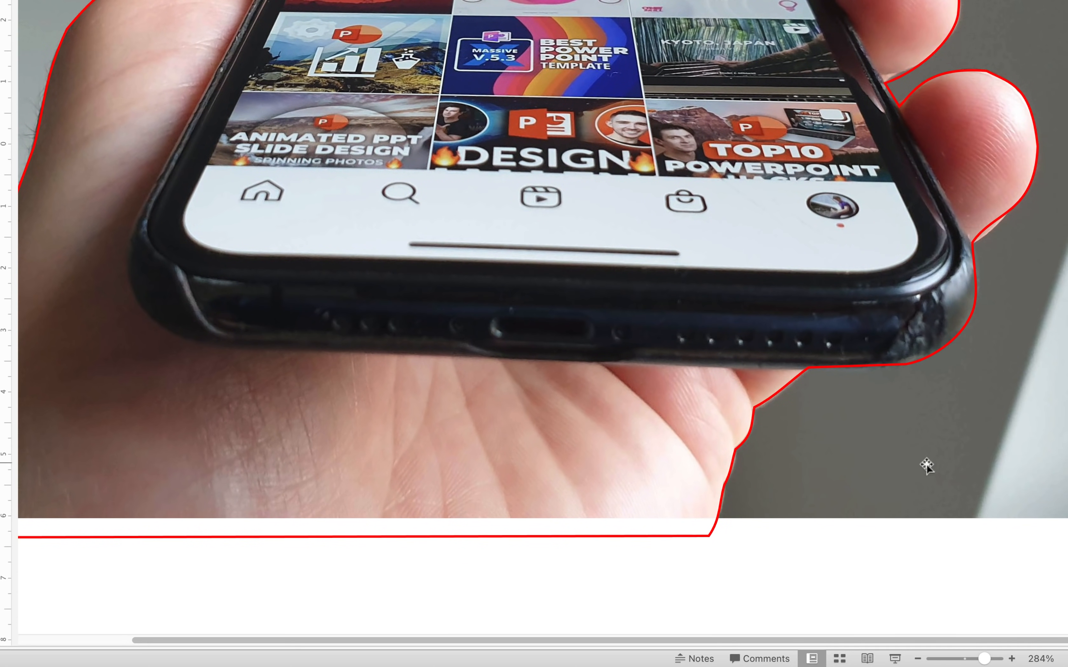
- Duplicate slide 2 with the photo and its traced outline
scroll(927, 467, "down", 5)
scroll(622, 390, "down", 4)
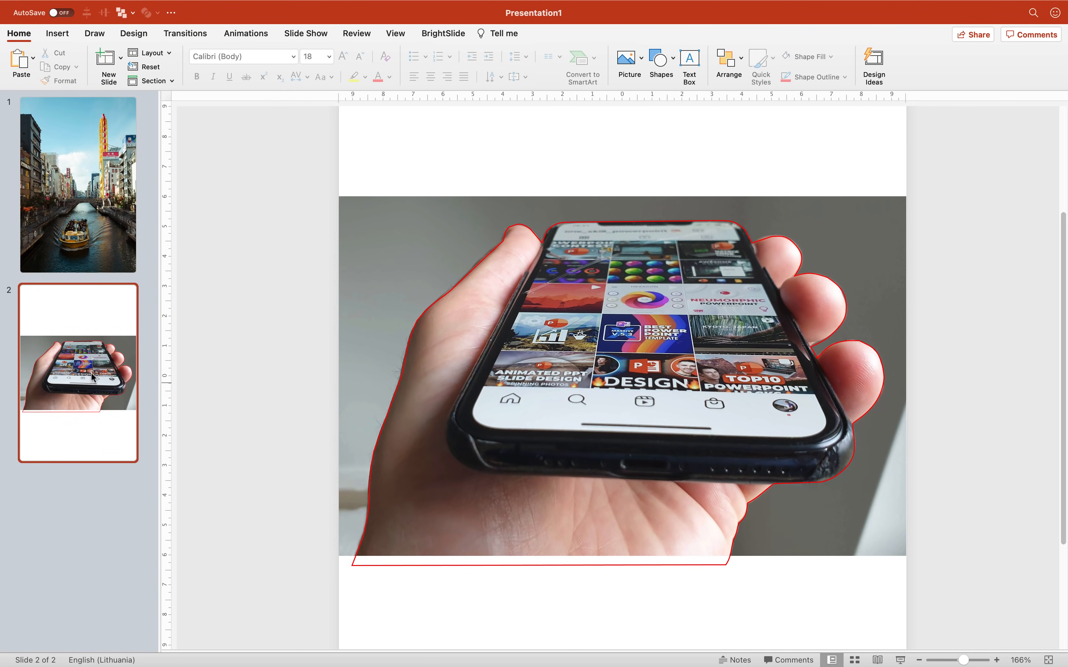
key("super+d")
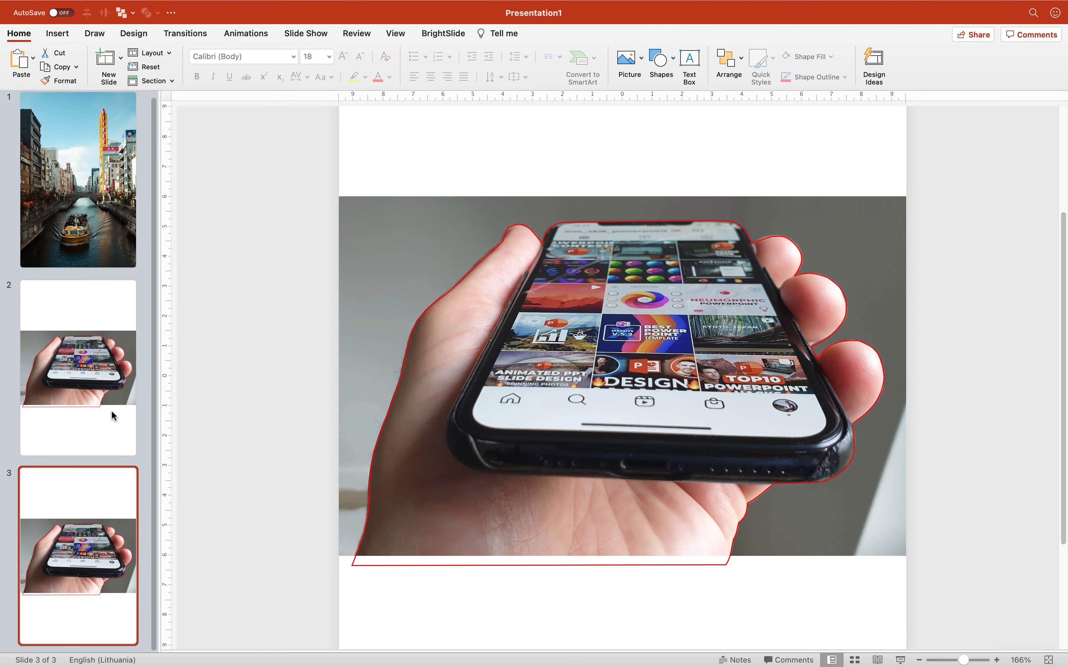
- Try cutting the hand and phone out on slide 3 by intersecting the photo with the outline, and delete that slide
left_click(346, 427)
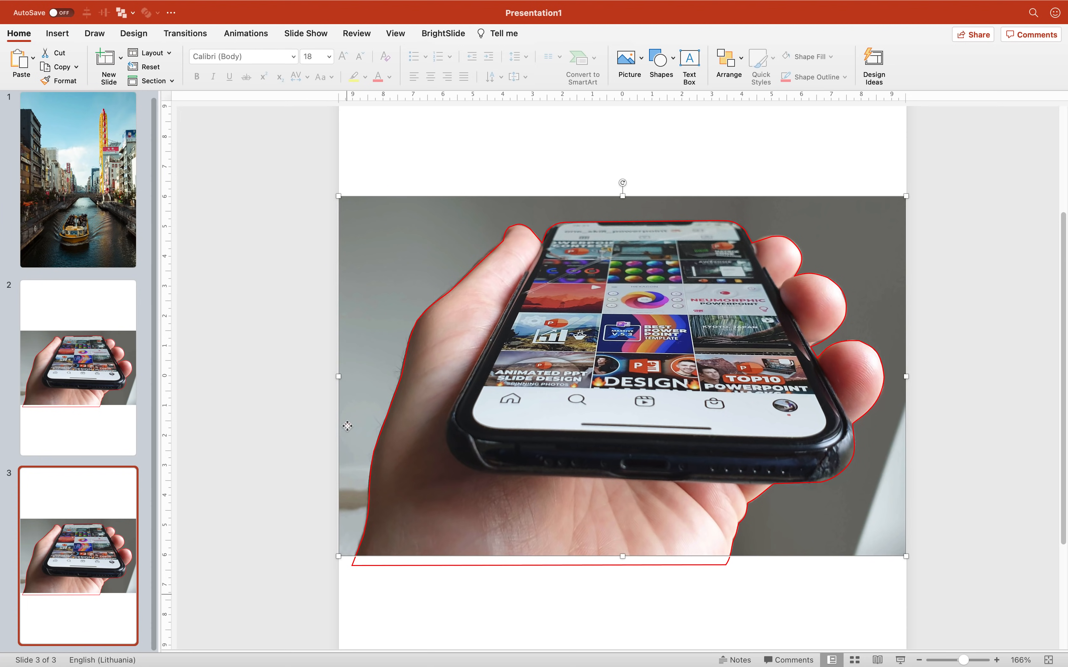
left_click(402, 566, "shift")
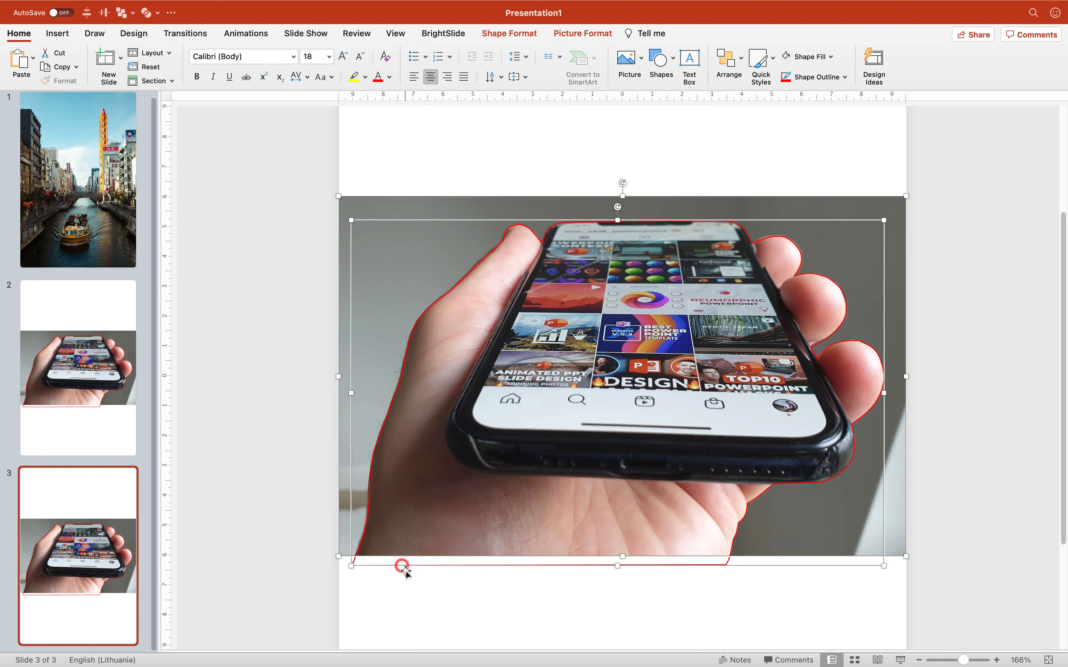
left_click(503, 33)
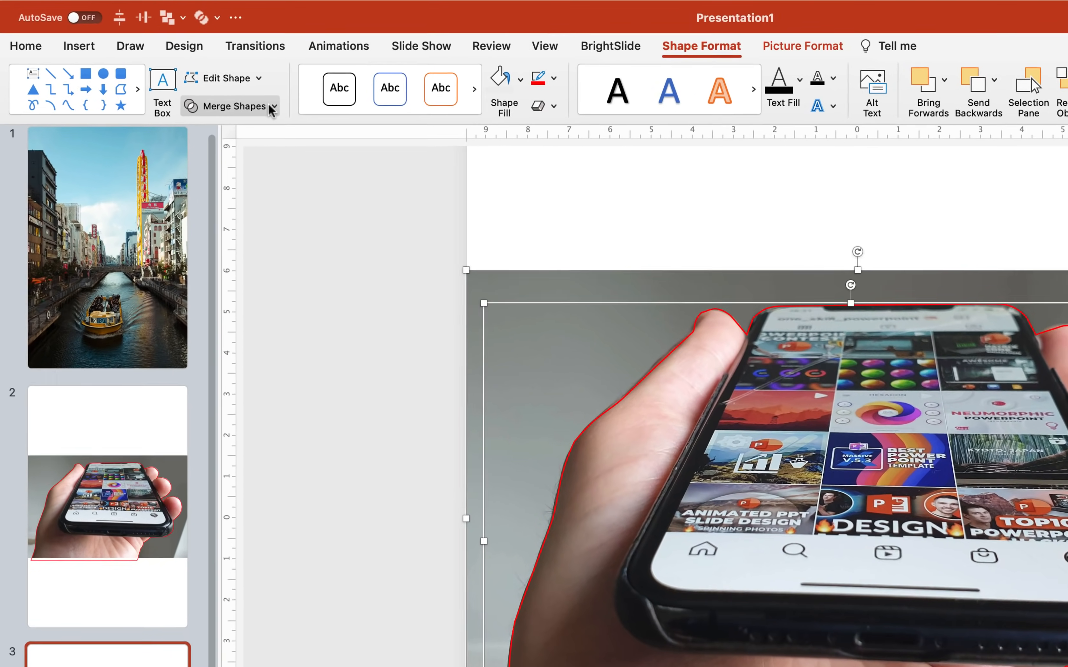
left_click(198, 77)
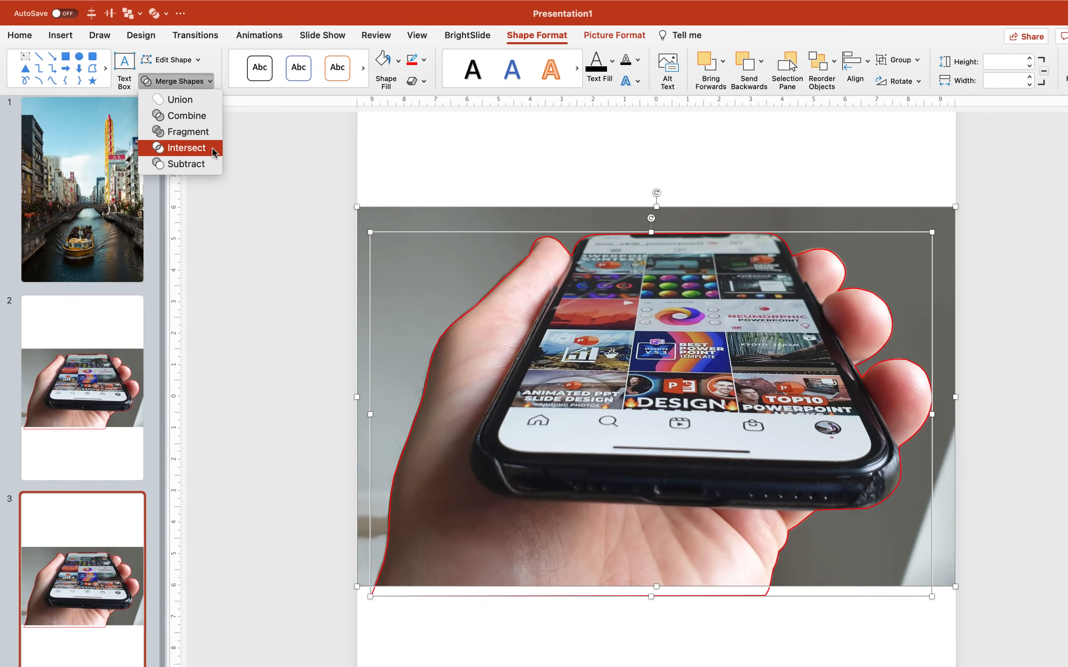
left_click(213, 151)
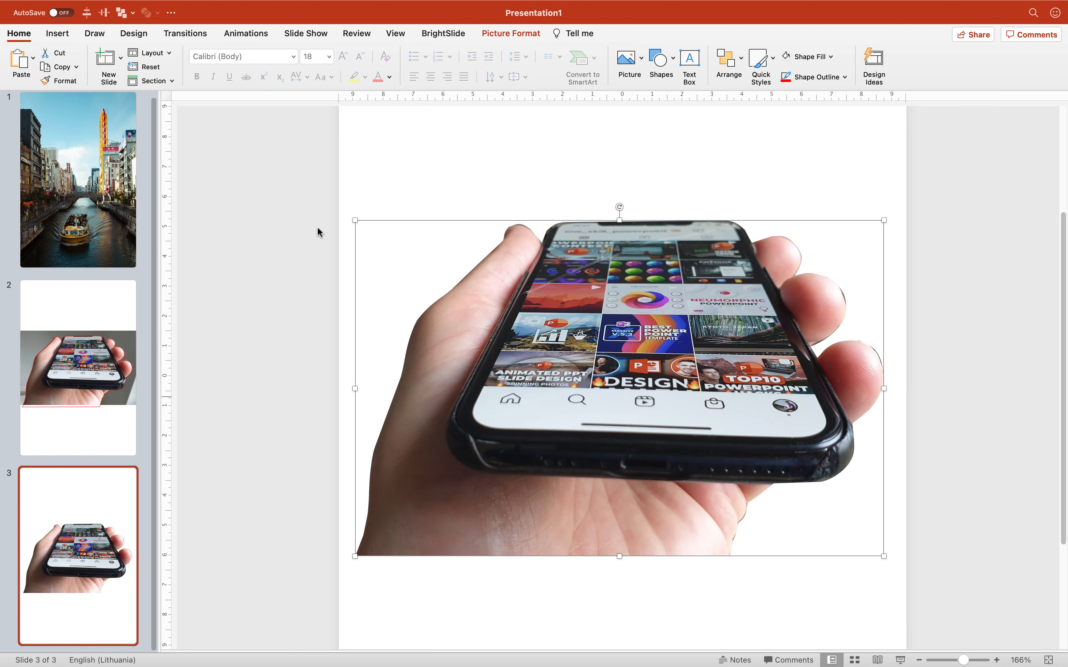
left_click(318, 231)
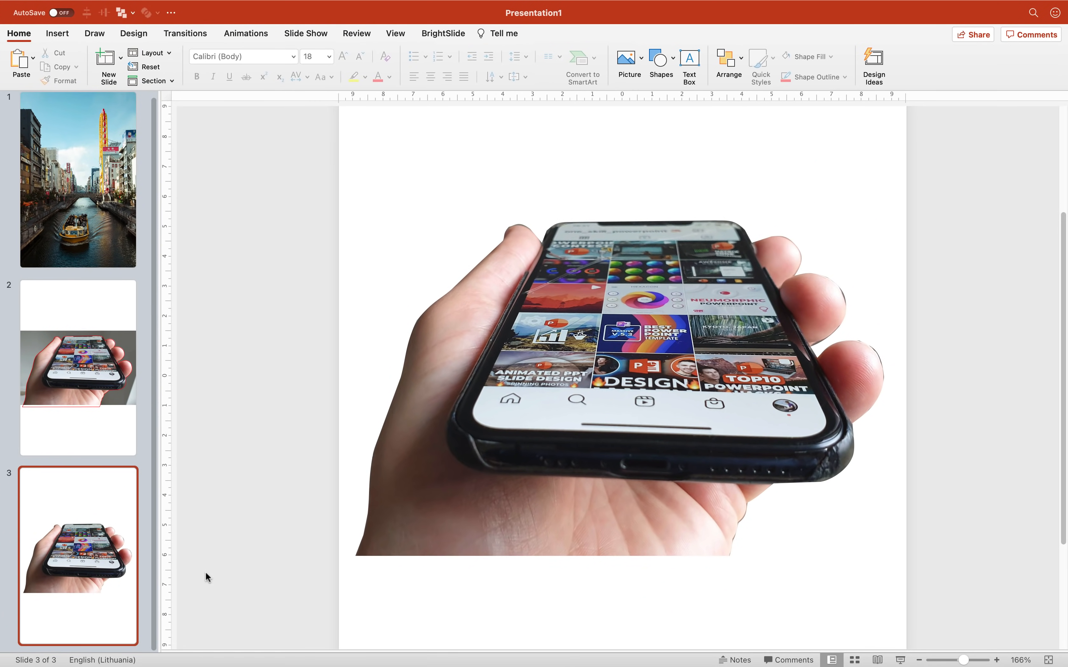
key("Delete")
- Edit the outline's points on slide 2 to fit tightly around the fingertips, the gaps between them and the phone's adjoining edge
scroll(935, 318, "up", 5)
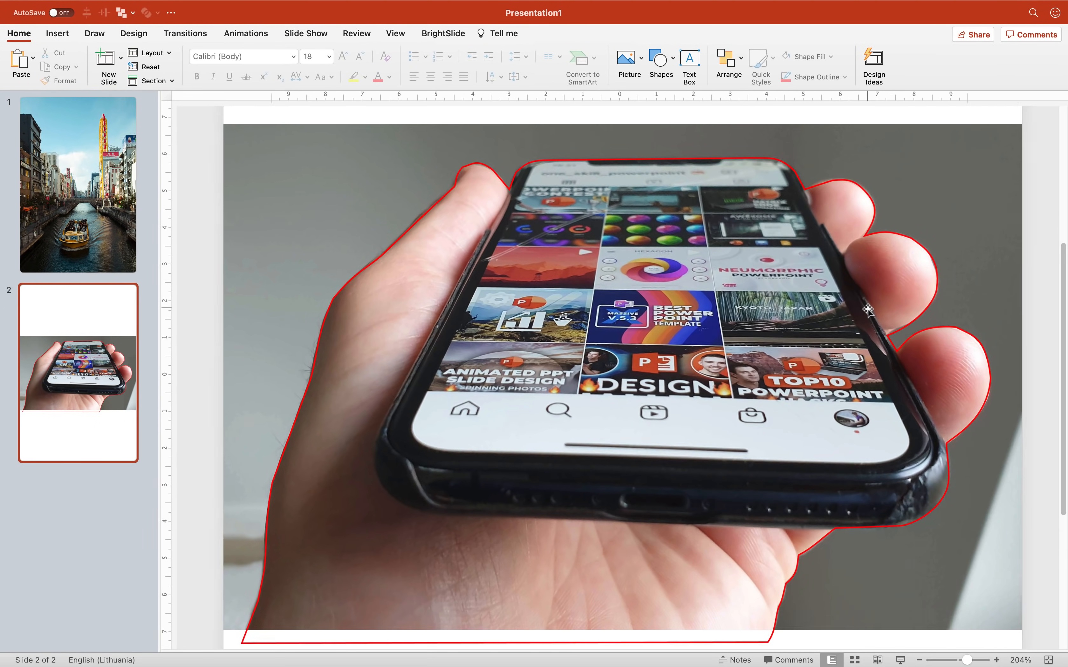
right_click(935, 318)
left_click(926, 344)
left_click_drag(1004, 375, 1001, 382)
left_click_drag(946, 290, 946, 292)
left_click_drag(914, 226, 911, 228)
left_click_drag(871, 141, 872, 144)
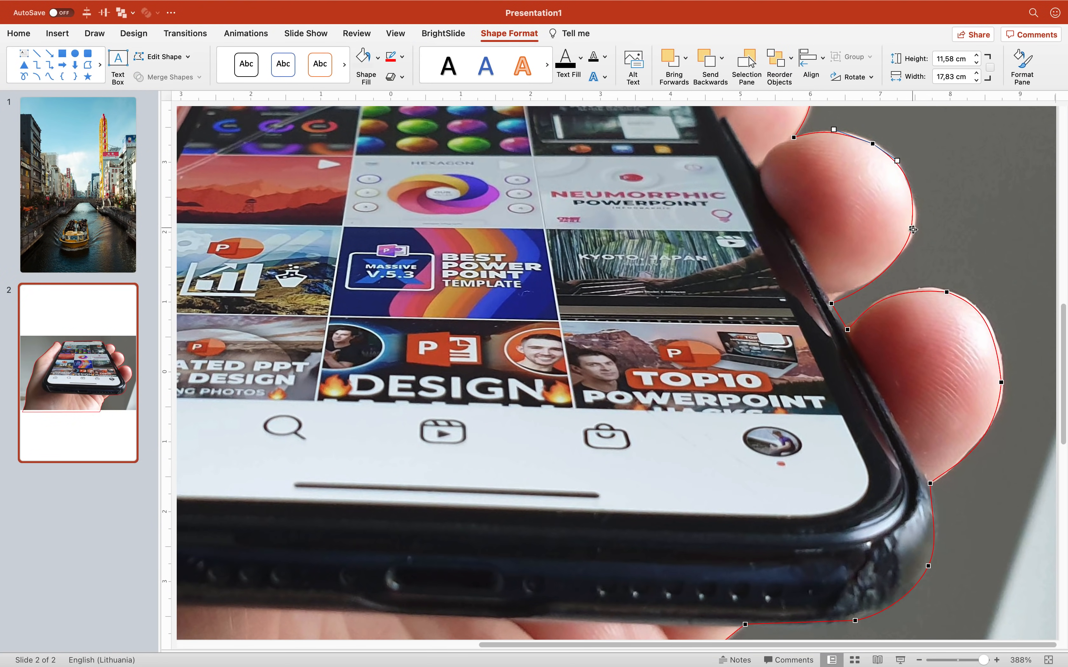
left_click_drag(831, 304, 826, 300)
left_click_drag(847, 330, 848, 334)
left_click_drag(930, 484, 929, 479)
left_click(1001, 382)
- Refine the outline along the thumb and the outer edge of the hand
scroll(1000, 443, "up", 3)
scroll(999, 443, "left", 4)
left_click_drag(347, 183, 308, 173)
scroll(307, 173, "left", 4)
scroll(308, 173, "down", 3)
scroll(278, 266, "down", 2)
left_click_drag(269, 489, 273, 490)
- Refine the outline at the lower edge of the palm below the phone and finish editing points
scroll(273, 490, "down", 6)
scroll(388, 441, "right", 6)
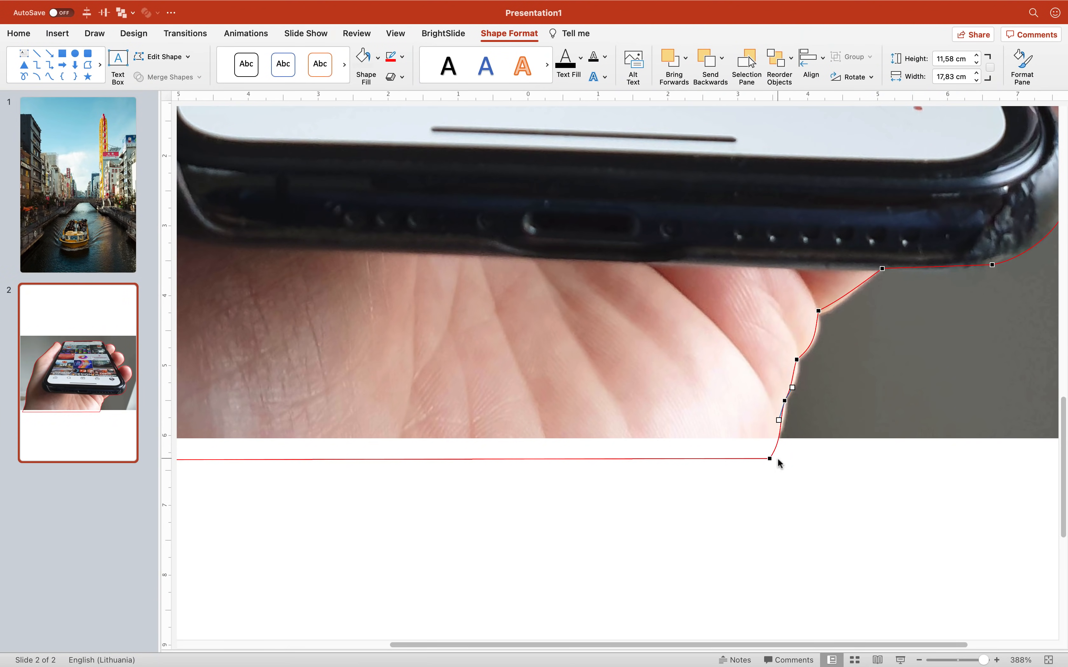
left_click(777, 463)
scroll(777, 463, "up", 5)
right_click(789, 271)
left_click(838, 347)
left_click(950, 341)
left_click(1048, 660)
- Duplicate slide 2 and cut out the hand and phone on the copy by intersecting the photo with the outline
left_click(77, 507)
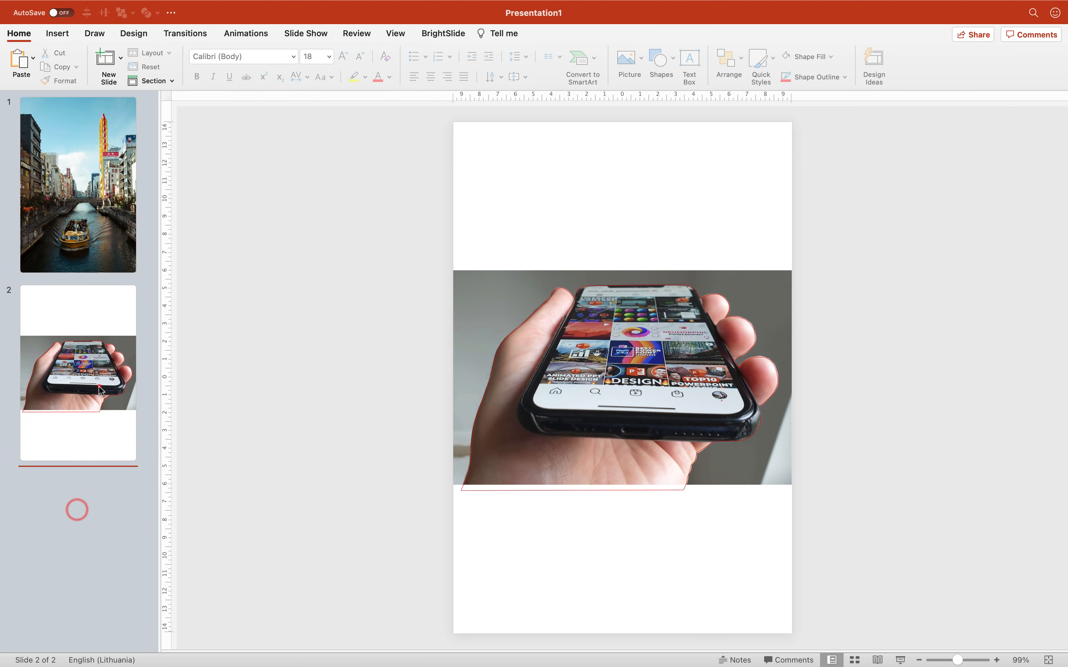
key("super+d")
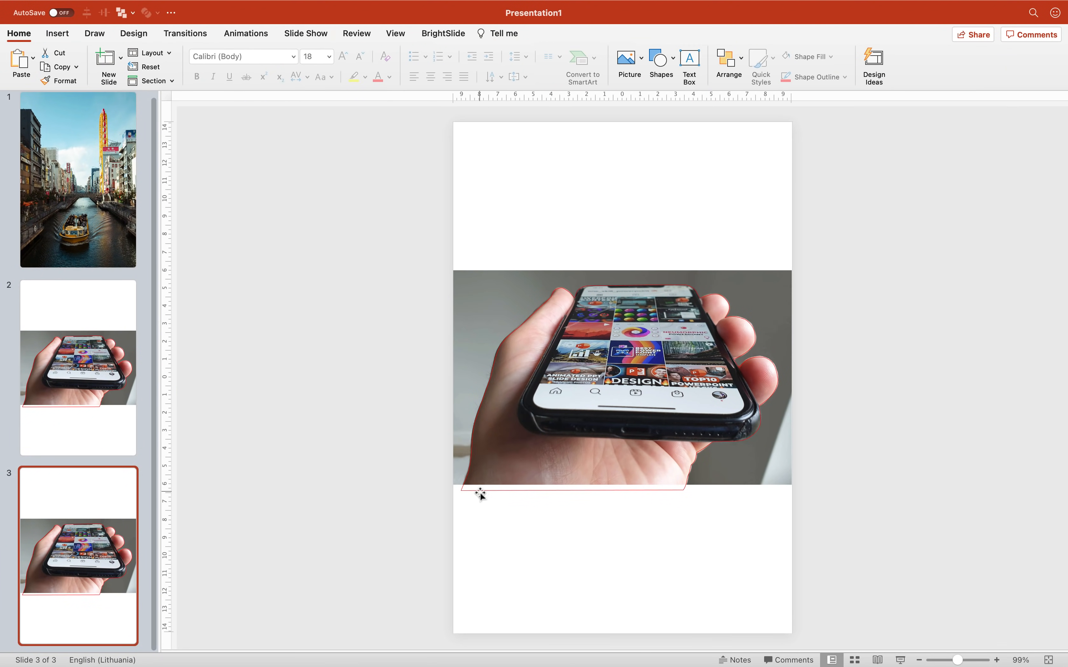
left_click(463, 418)
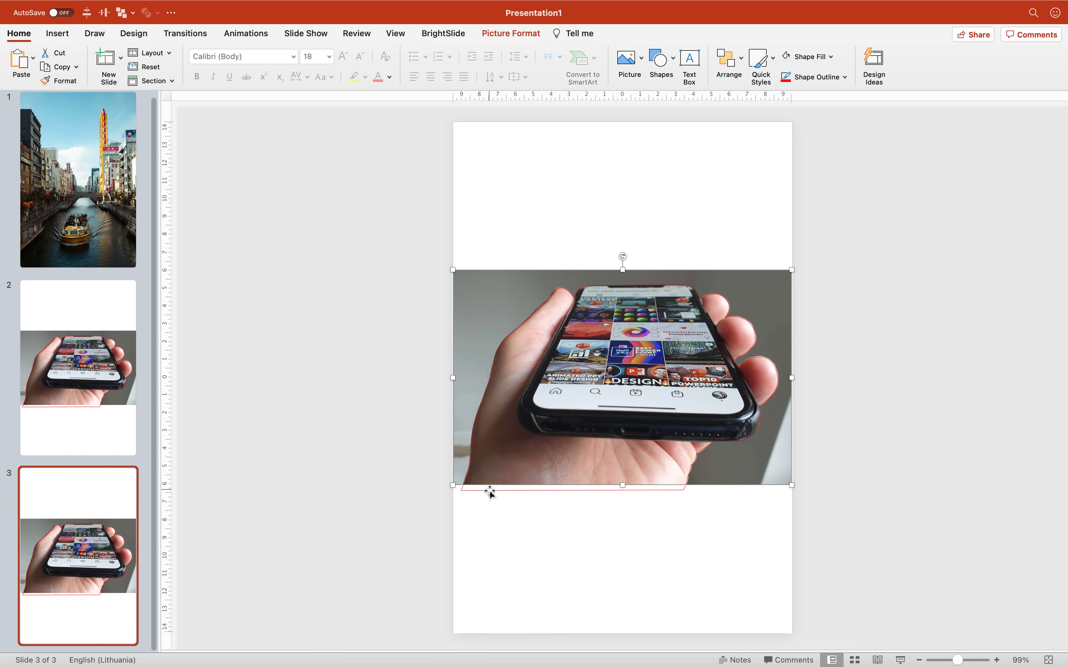
left_click(488, 490, "shift")
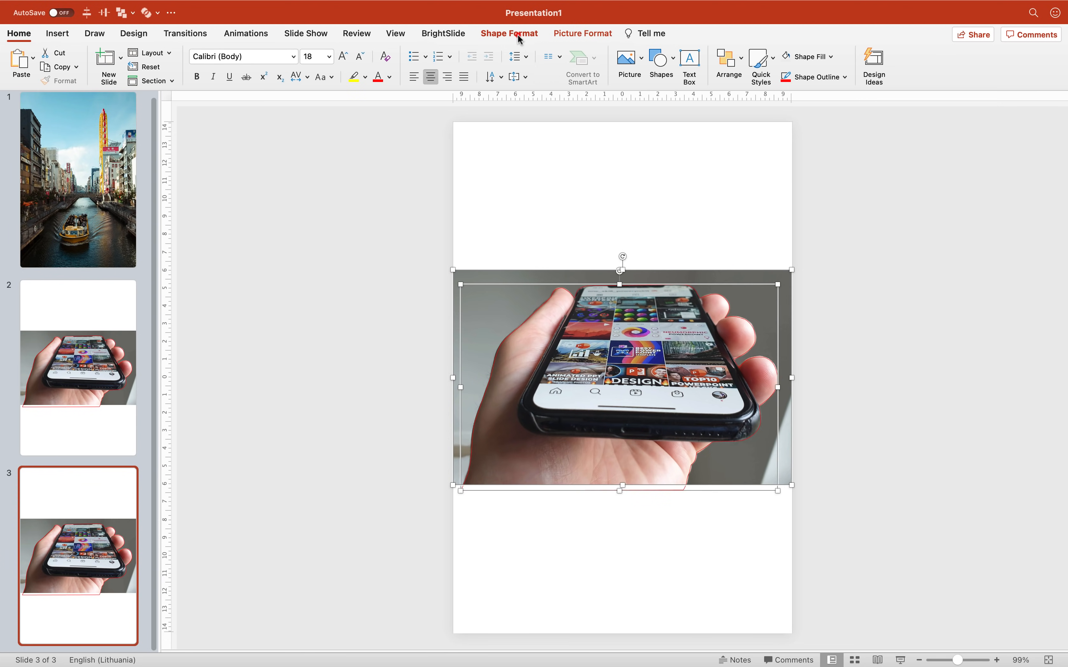
left_click(520, 39)
left_click(169, 77)
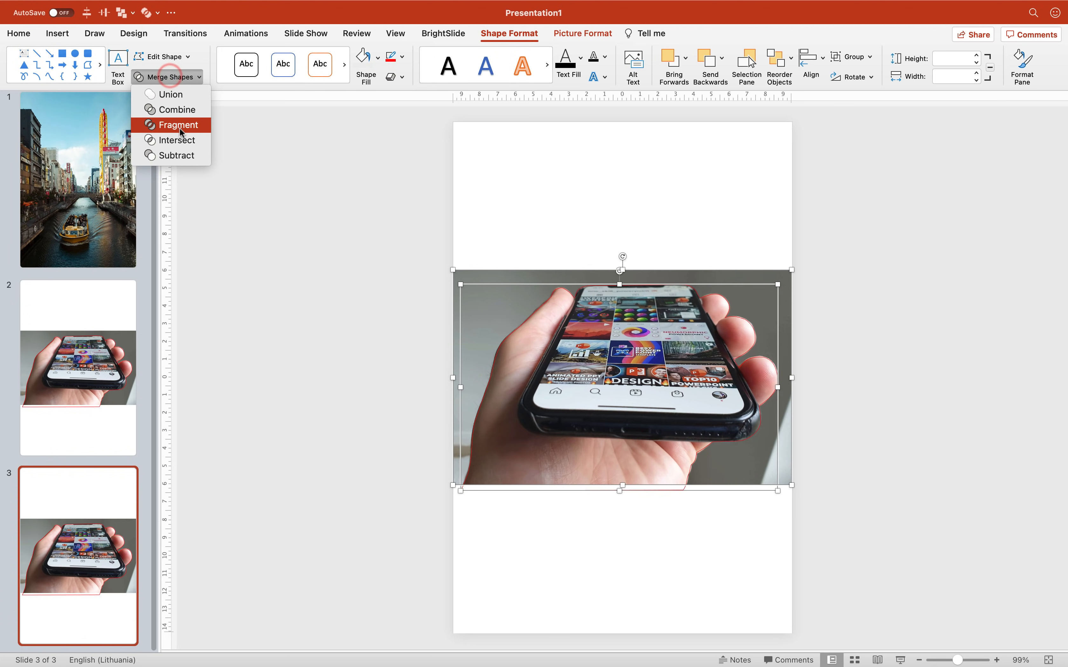
left_click(176, 140)
left_click(322, 231)
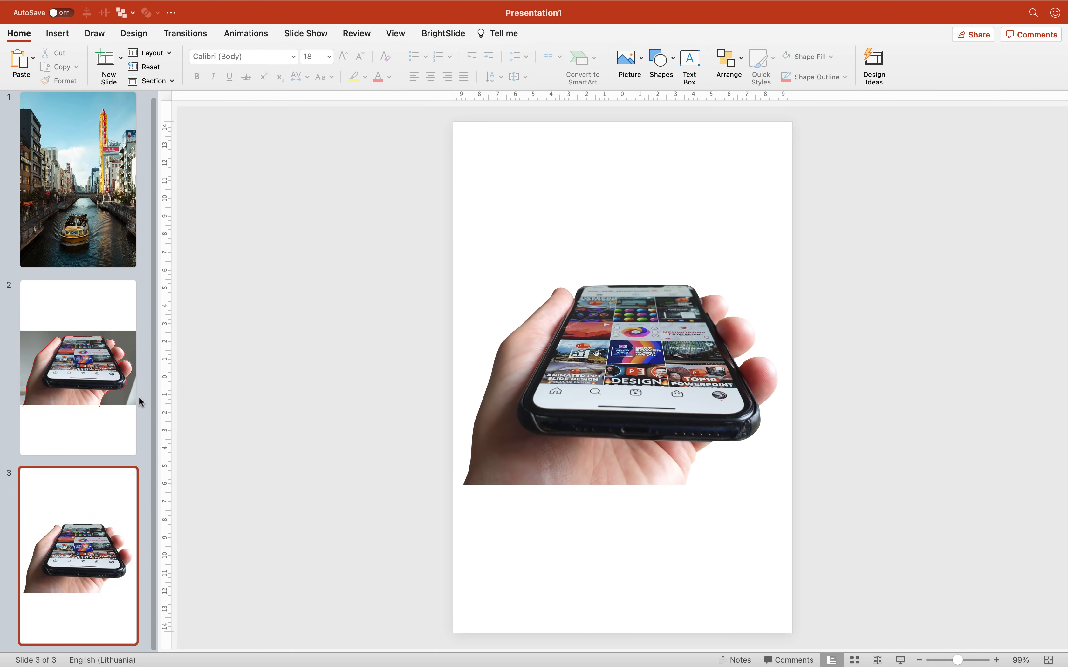
- Delete the original slide 2 with the uncut photo
left_click(104, 377)
key("Delete")
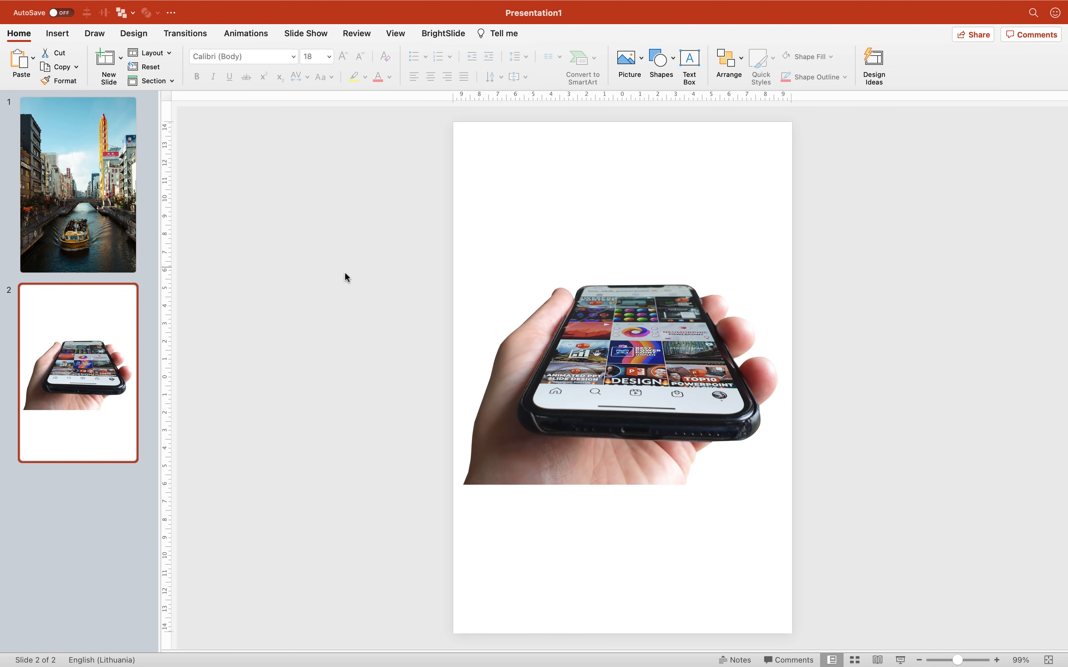
- Draw a closed freeform shape about 11.86 by 8.08 cm over the phone's display, extending above the phone's upper edge
scroll(631, 300, "up", 3)
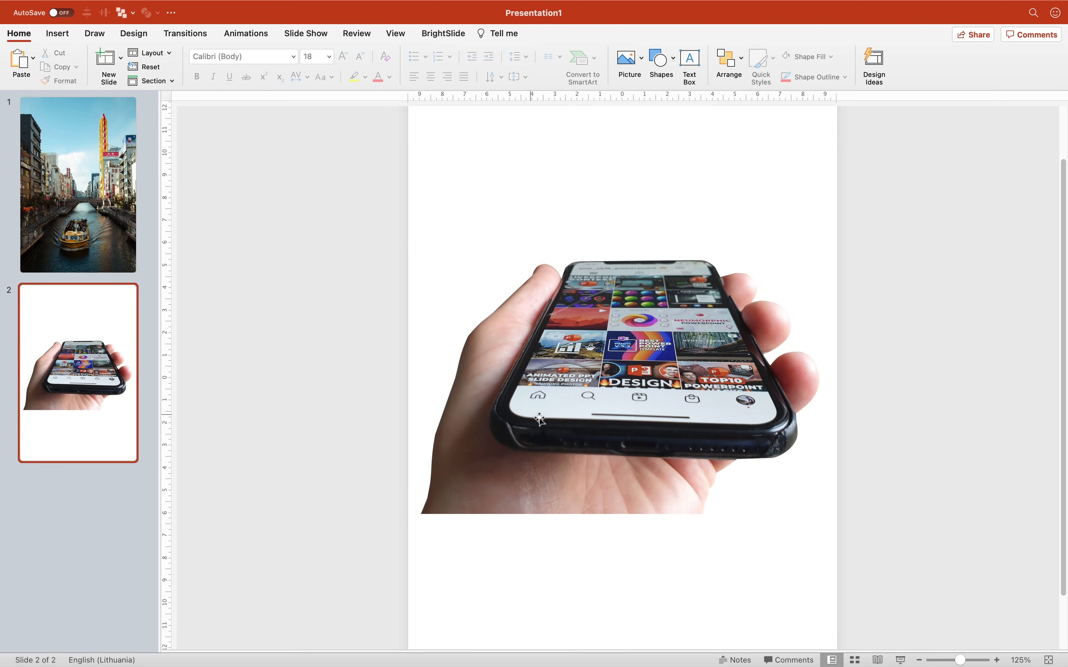
scroll(605, 236, "up", 4)
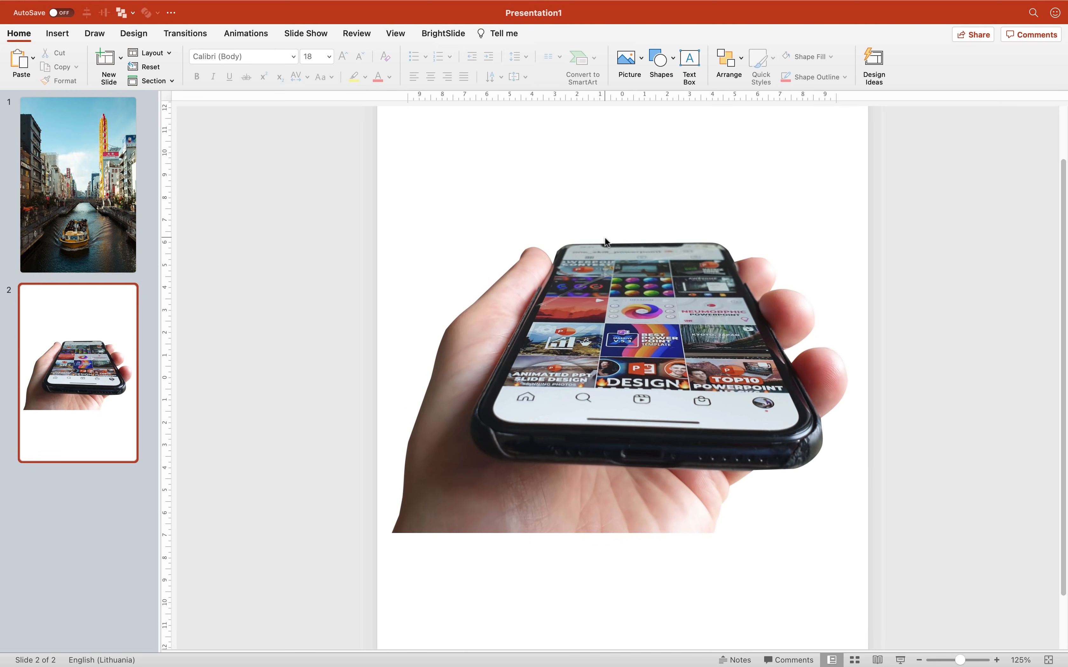
scroll(605, 239, "up", 1)
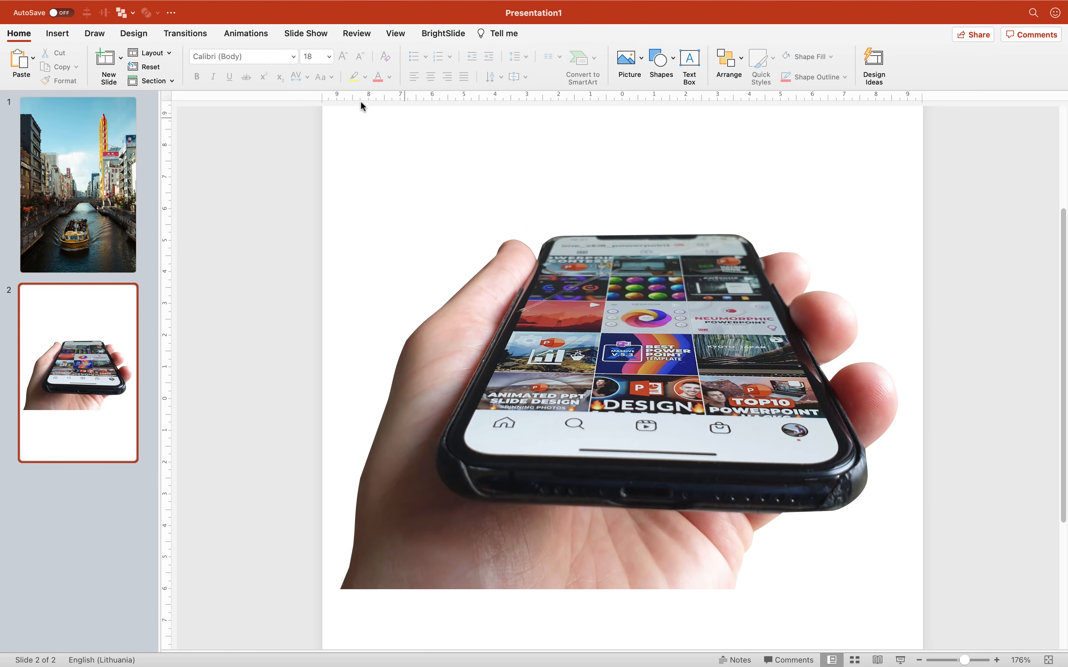
left_click(66, 38)
left_click(280, 58)
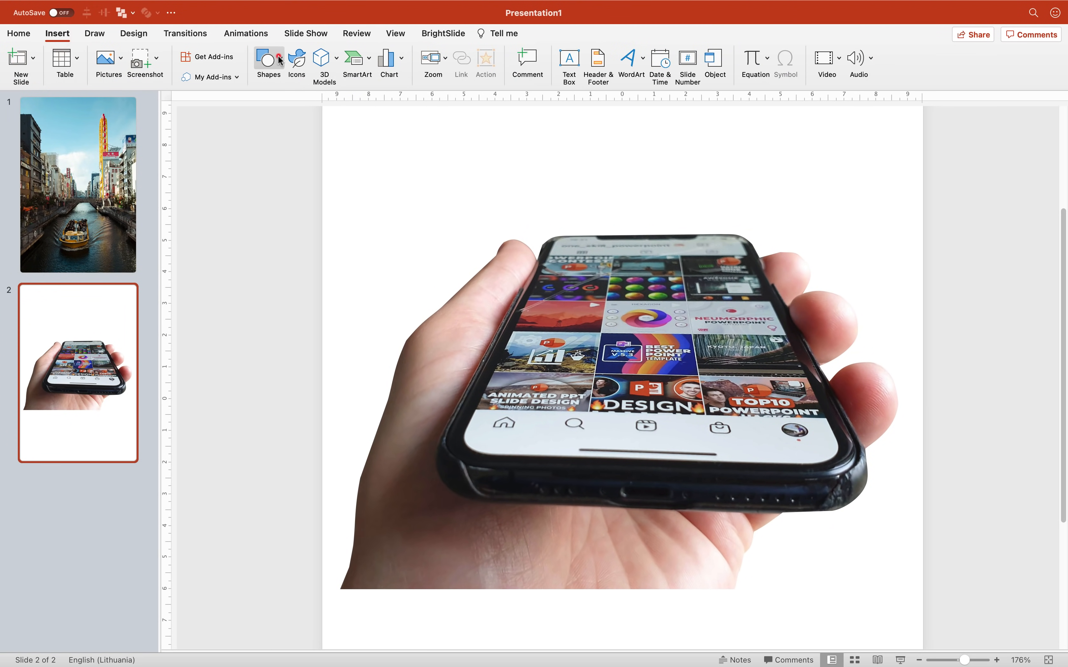
left_click(501, 99)
scroll(548, 177, "up", 2)
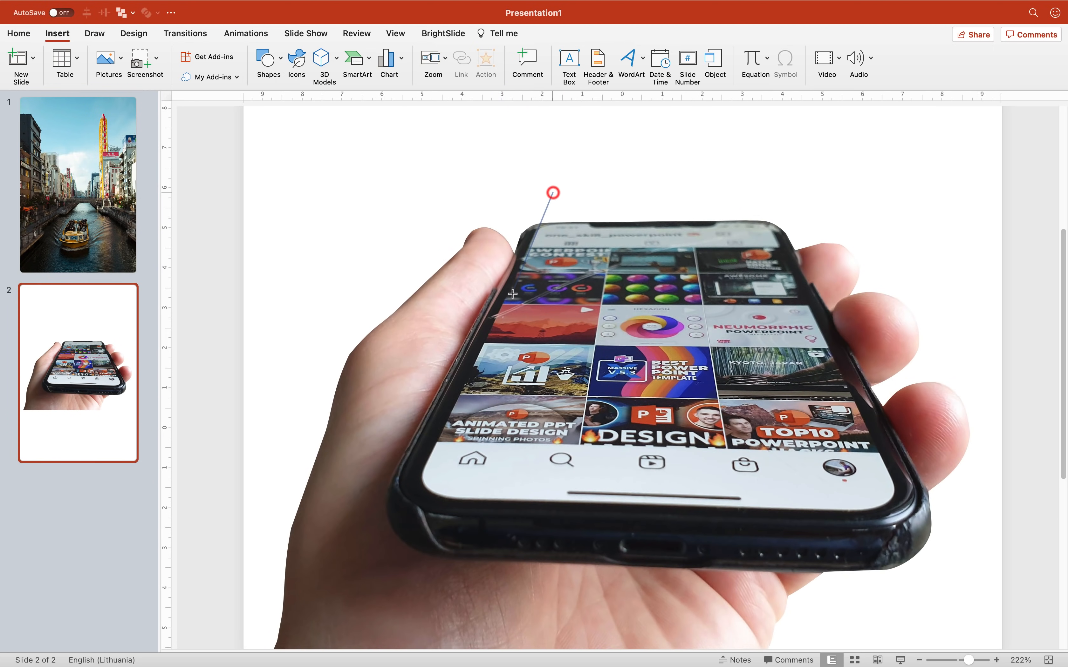
mouse_move(512, 294)
left_mouse_down()
mouse_move(490, 382)
mouse_move(432, 466)
left_mouse_up()
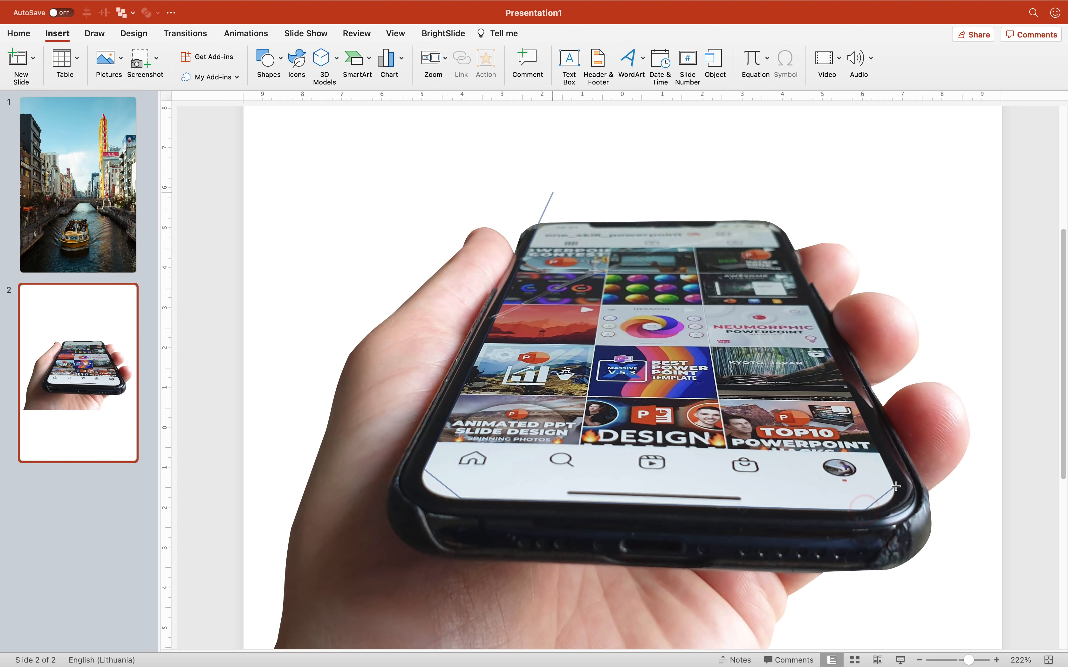
mouse_move(881, 461)
left_mouse_down()
mouse_move(799, 203)
mouse_move(753, 193)
left_mouse_up()
left_click(554, 192)
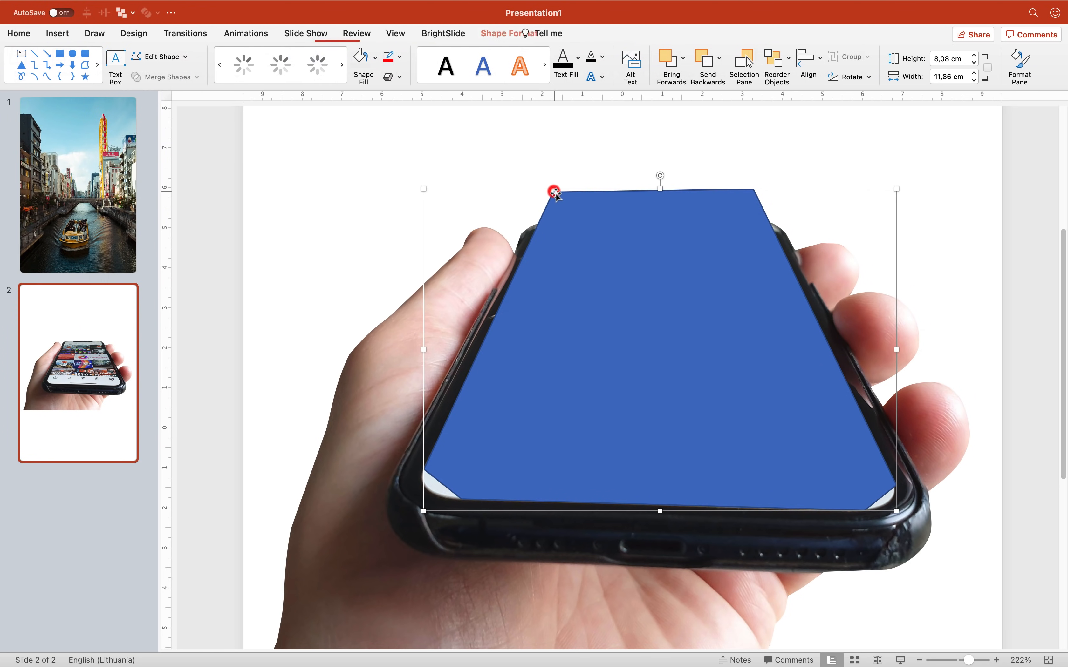
- Give the display shape no fill and a red outline with a weight of ¼ pt
left_click(380, 58)
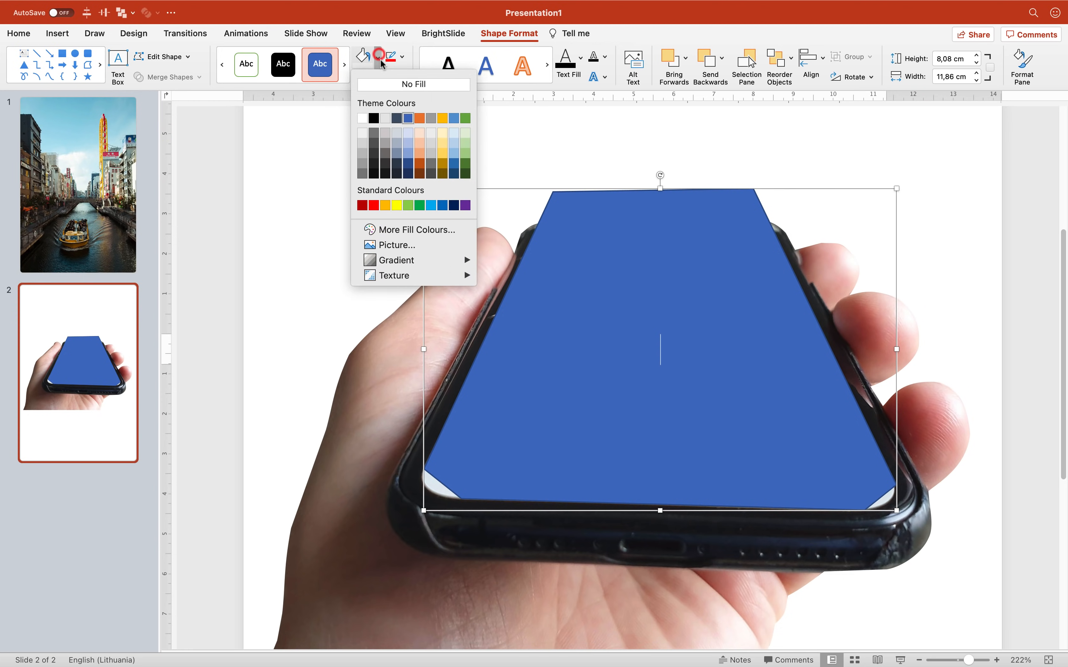
left_click(392, 85)
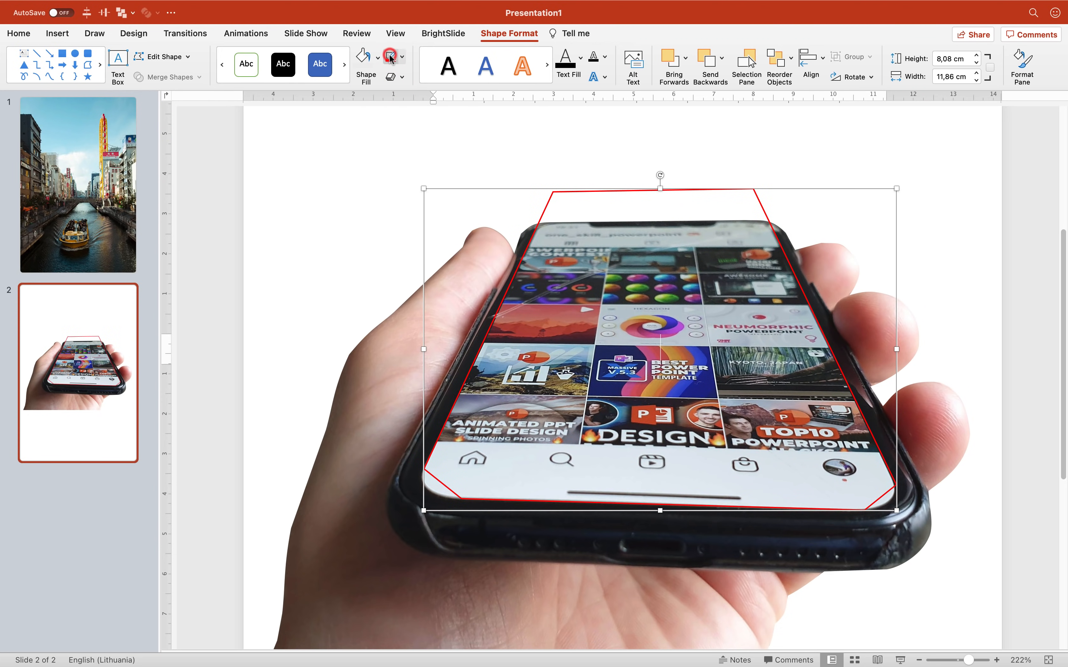
left_click(403, 58)
mouse_move(449, 239)
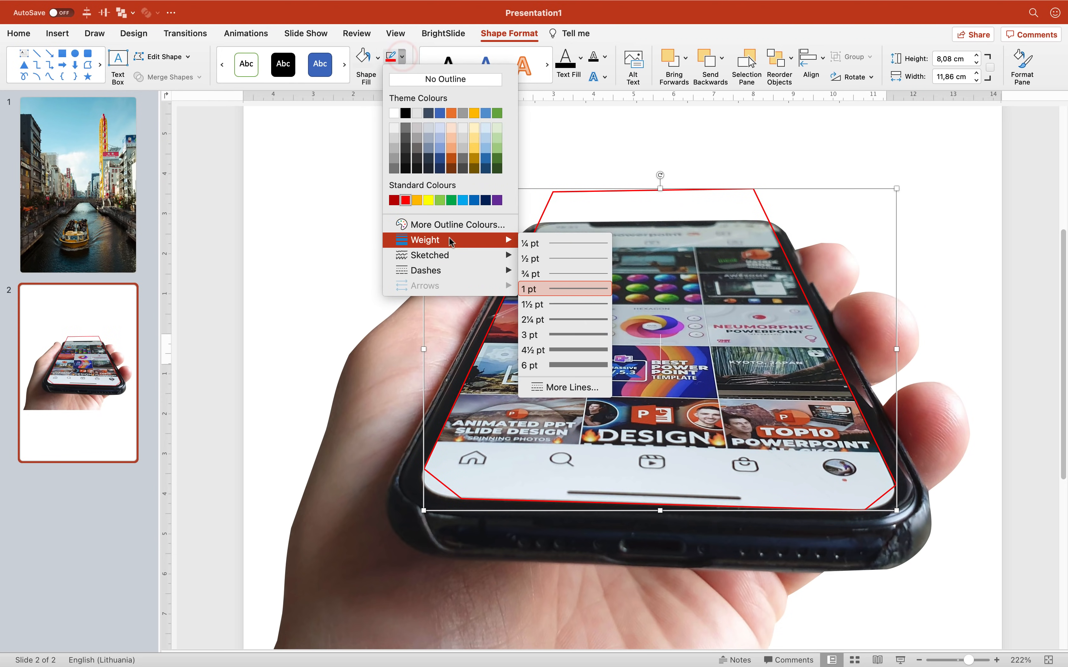
left_click(552, 241)
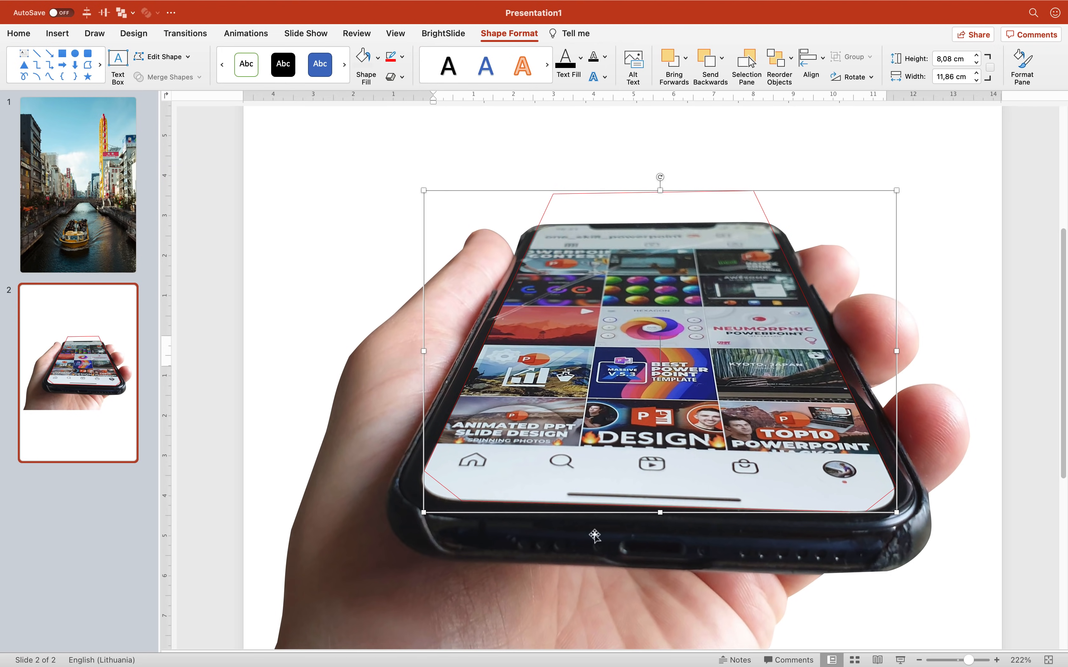
- Edit the display shape's points to round its lower-right corner along the phone's screen
left_click_drag(973, 661, 984, 661)
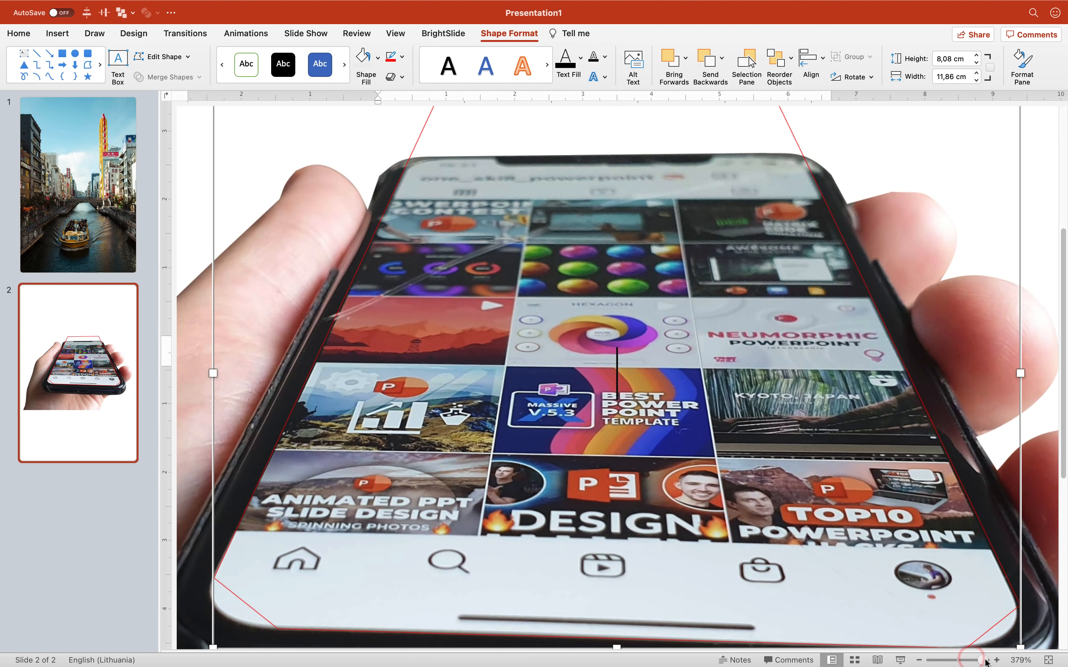
scroll(796, 647, "right", 5)
scroll(878, 596, "down", 5)
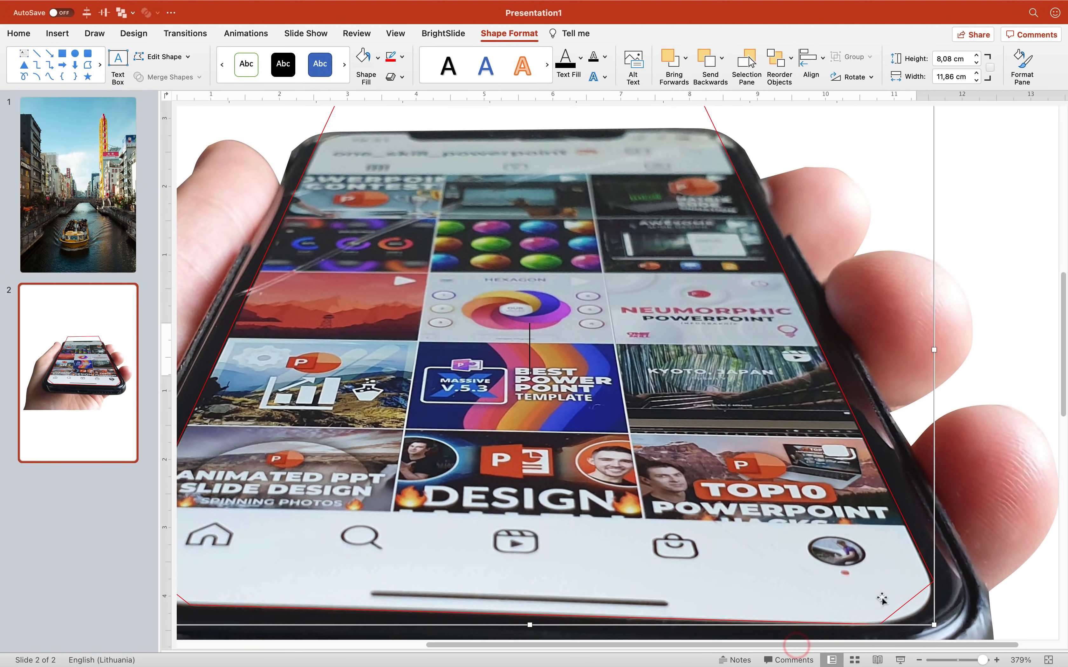
right_click(902, 538)
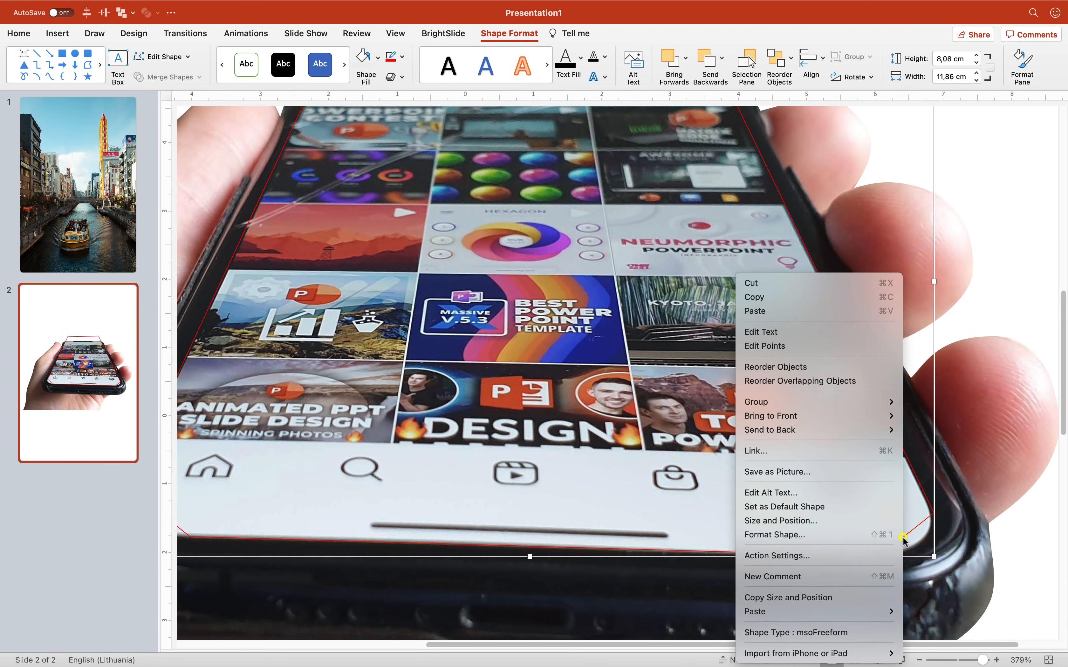
left_click(780, 347)
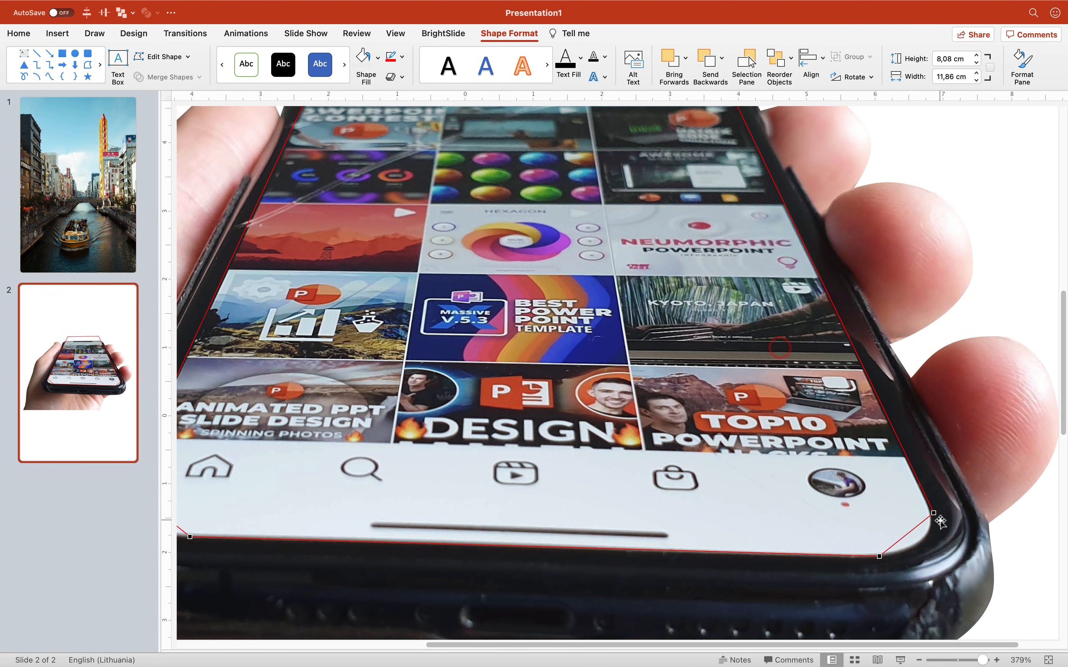
left_click_drag(935, 514, 935, 518)
left_click_drag(923, 540, 894, 554)
- Round the display shape's lower-left corner, fit its left side to the phone's screen and finish editing points
scroll(573, 486, "left", 8)
left_click(526, 542)
left_click_drag(503, 521, 481, 532)
left_click(463, 487)
scroll(580, 503, "up", 5)
left_click_drag(673, 195, 685, 196)
scroll(685, 197, "right", 8)
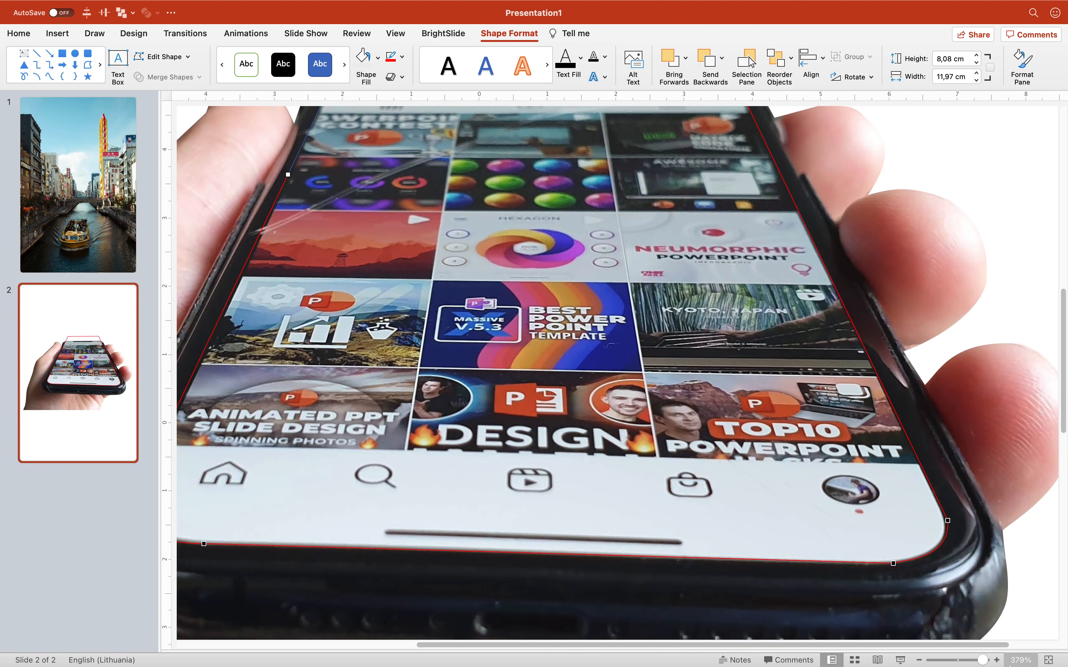
left_click(1048, 660)
left_click(433, 264)
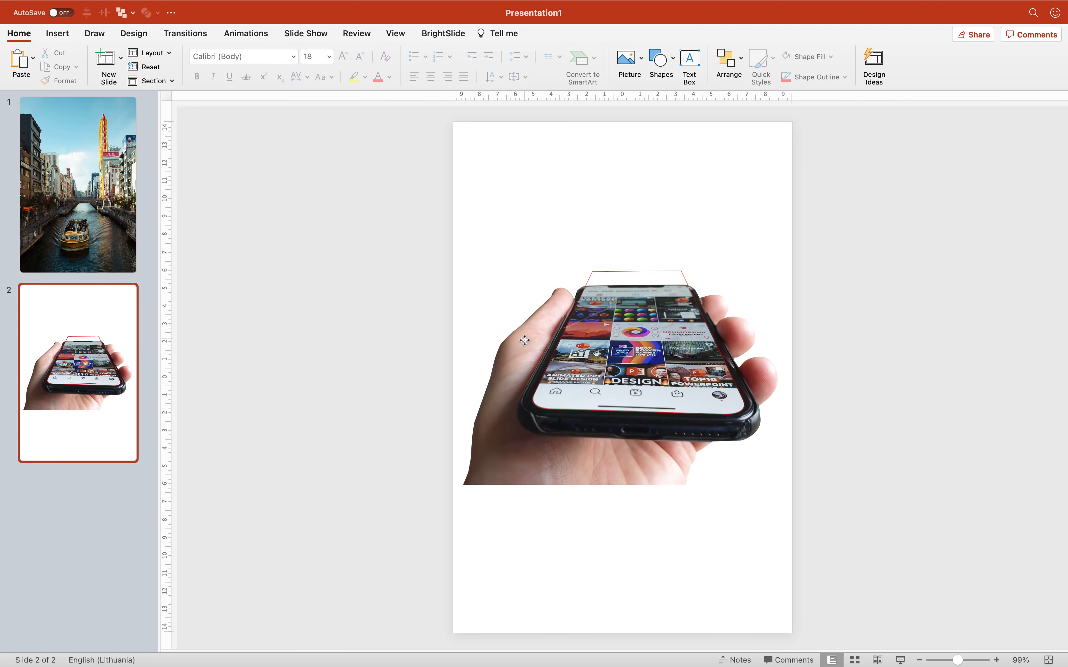
- Subtract the freeform display shape from the hand and phone picture to cut out the phone's display
left_click(524, 340)
left_click(600, 274, "shift")
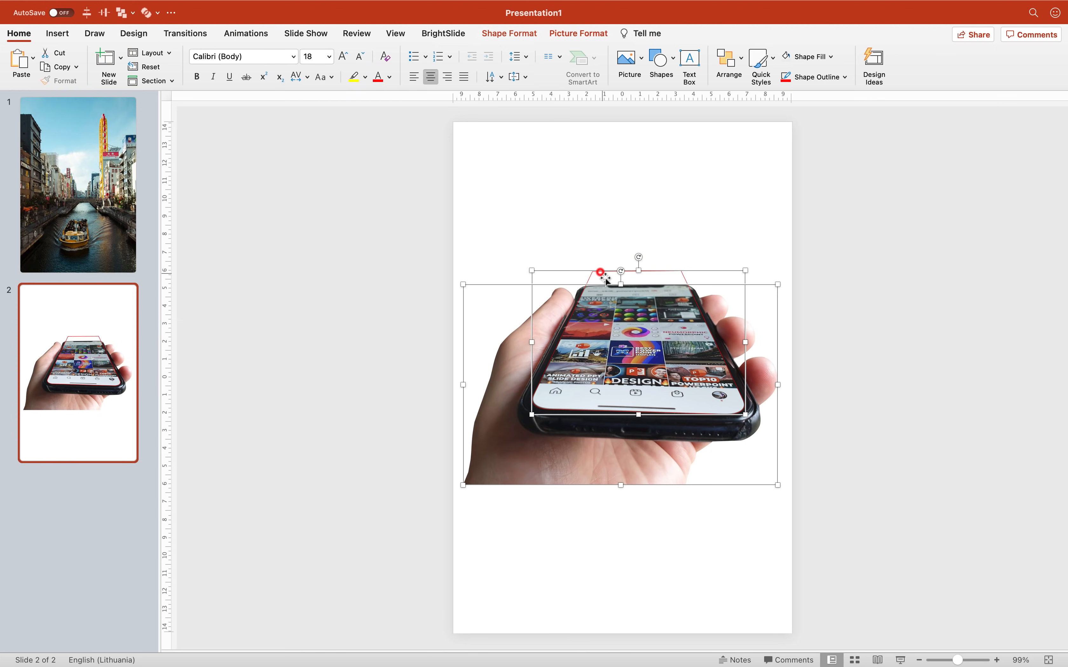
left_click(510, 34)
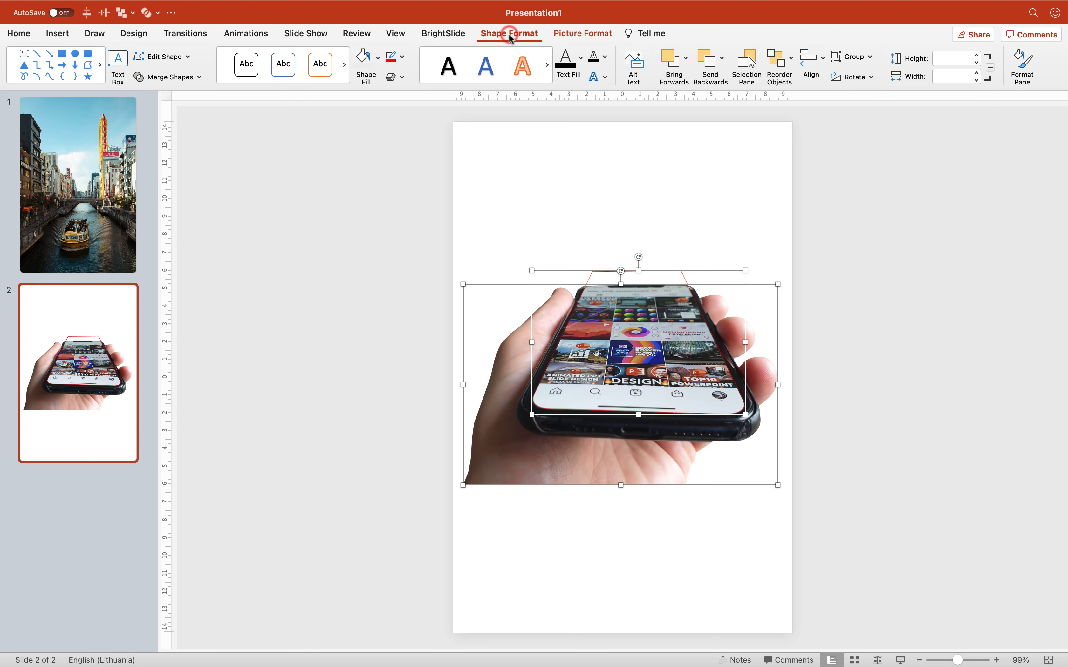
left_click(193, 77)
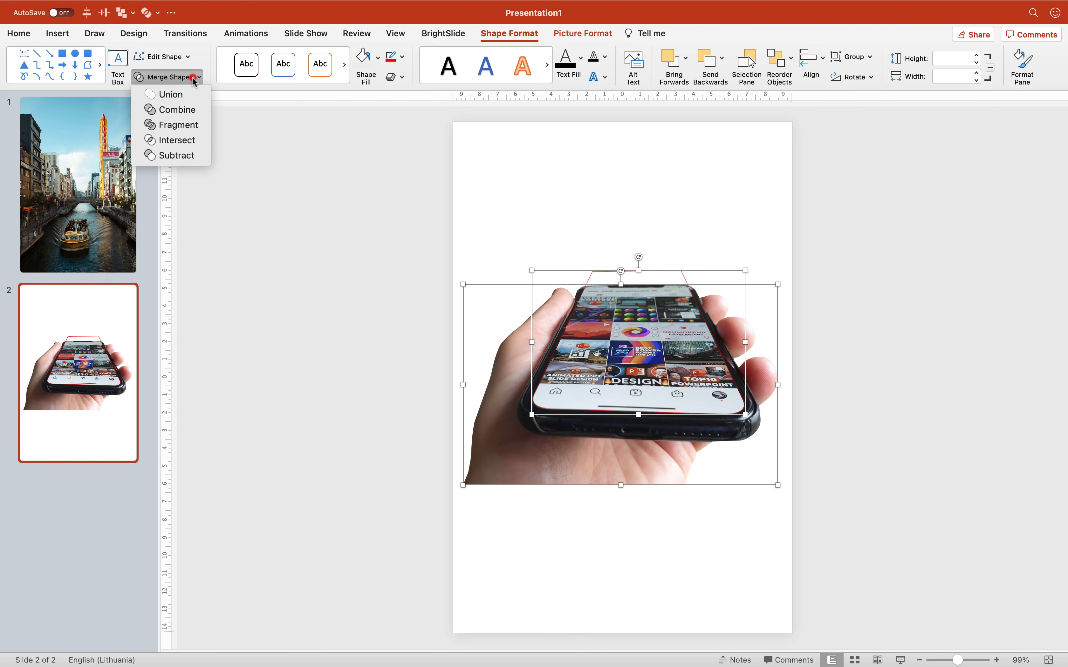
left_click(203, 155)
left_click(307, 228)
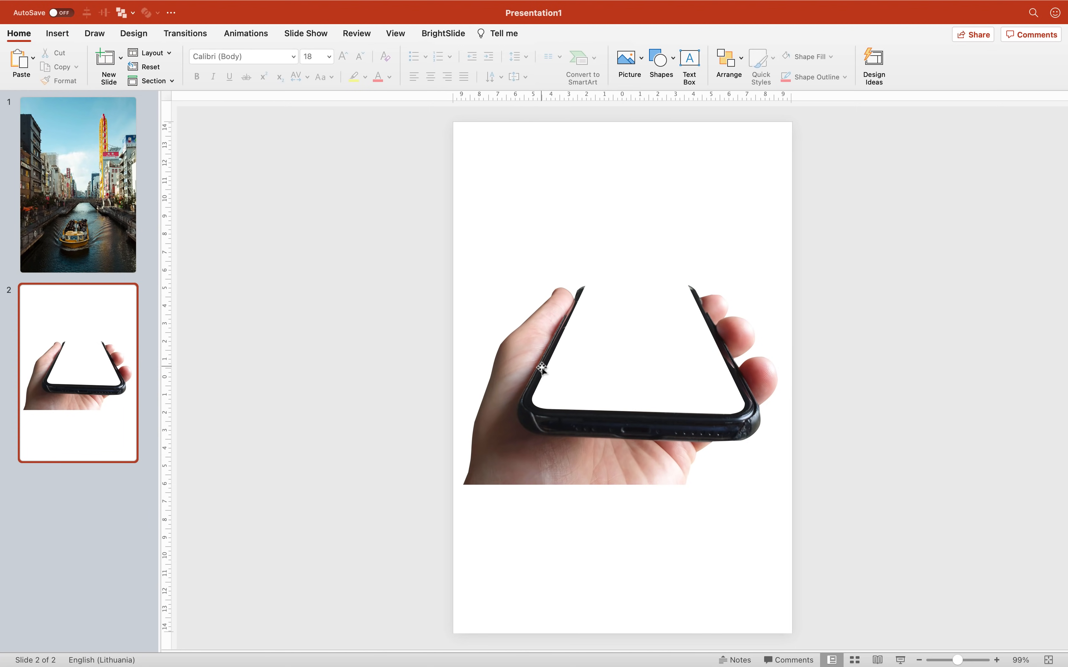
- Move the hand and phone picture from slide 2 to slide 1 and place it over the boat at the canal
left_click(535, 375)
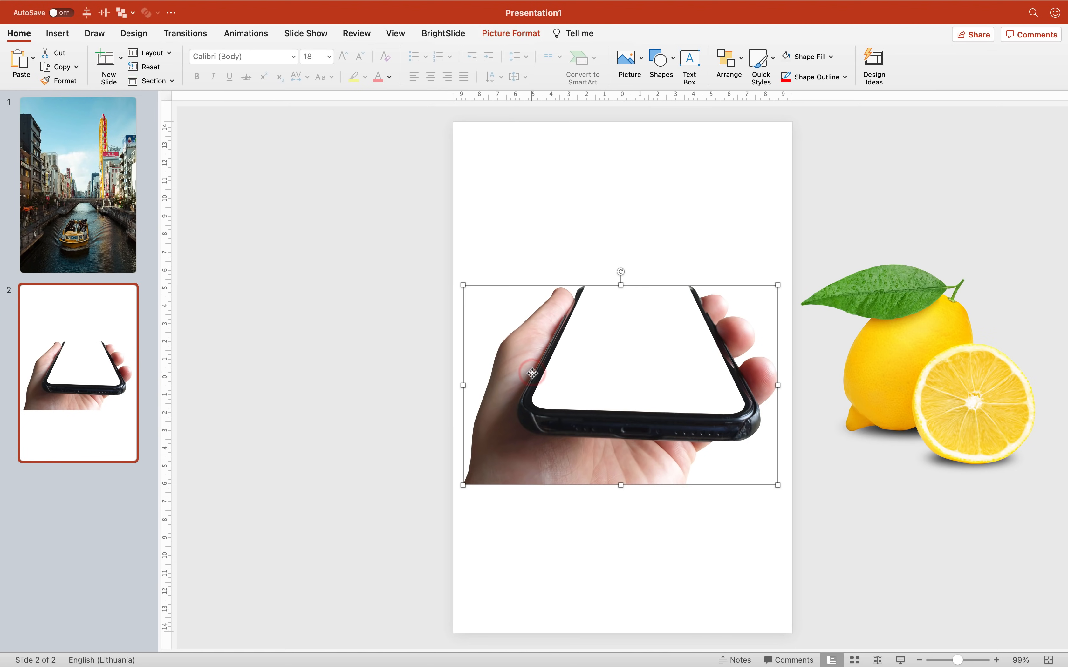
key("super+x")
left_click(114, 231)
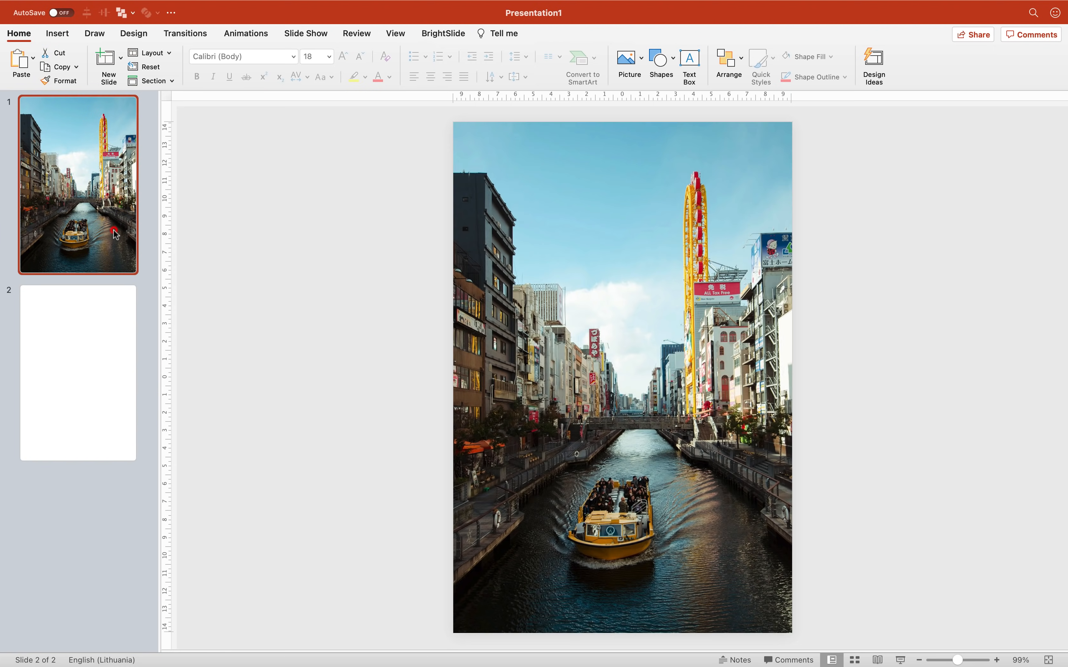
key("super+v")
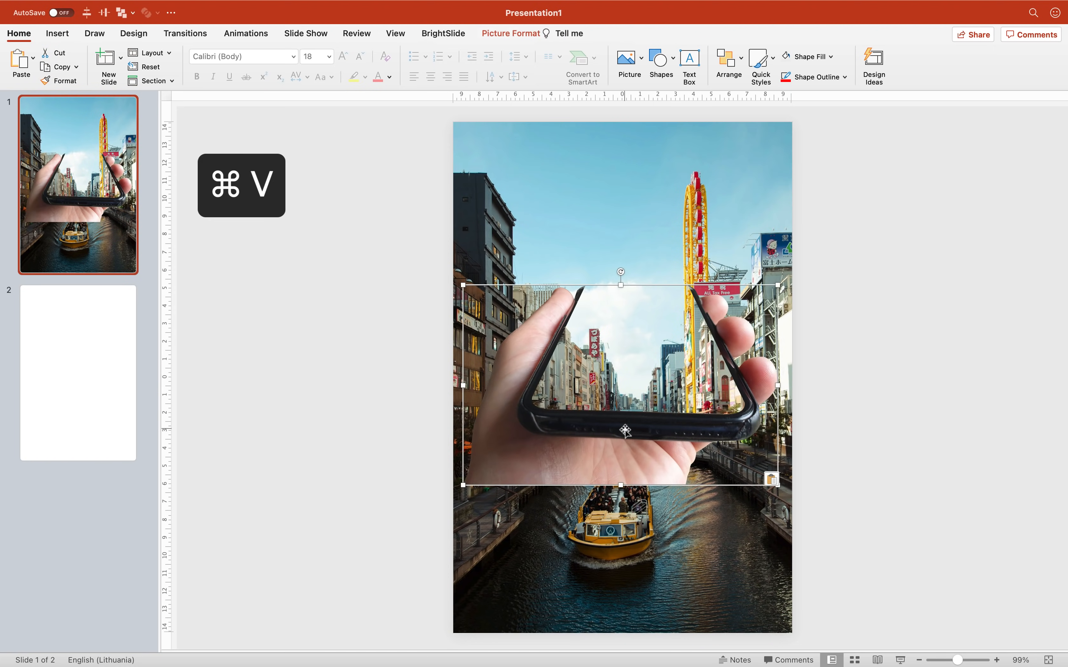
left_click_drag(535, 347, 531, 488)
- Delete the empty second slide and lower the hand and phone picture so the phone frames the boat
left_click(87, 327)
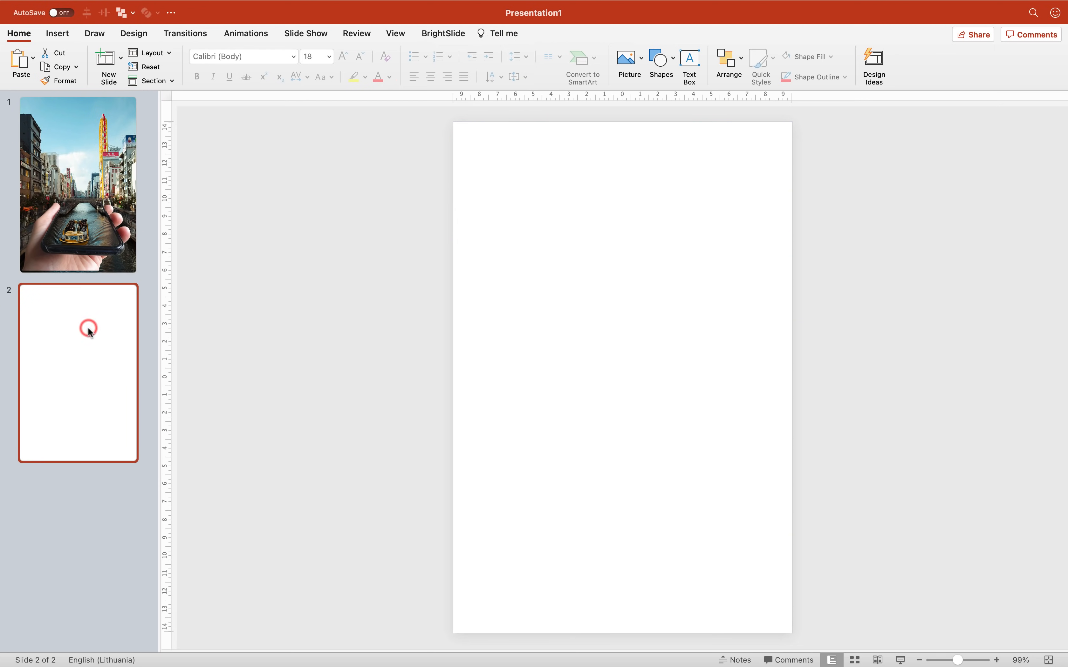
key("Delete")
scroll(744, 450, "up", 2)
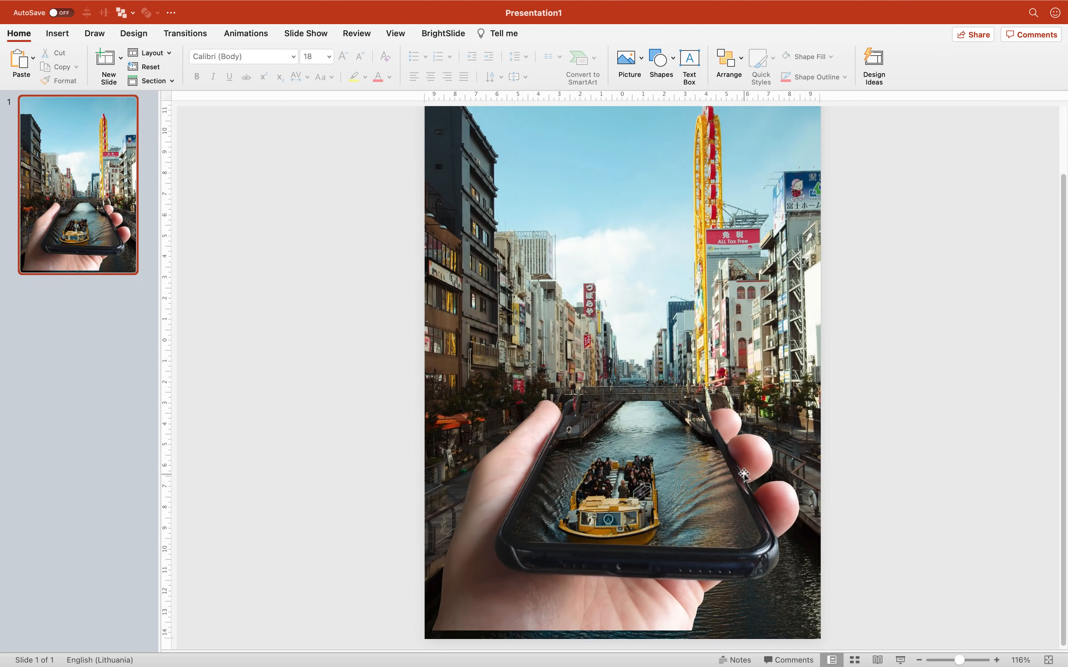
left_click_drag(744, 450, 750, 495)
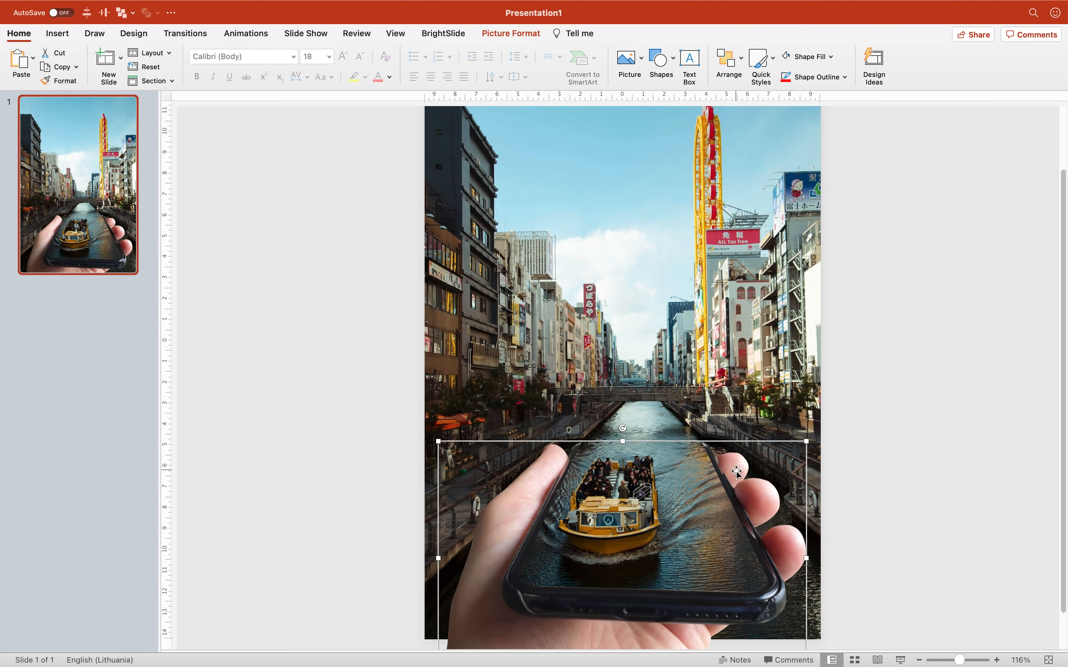
- Preview the slide full screen and draw red pen lines along the canal's and phone's edges to compare their perspectives
key("super+shift+Return")
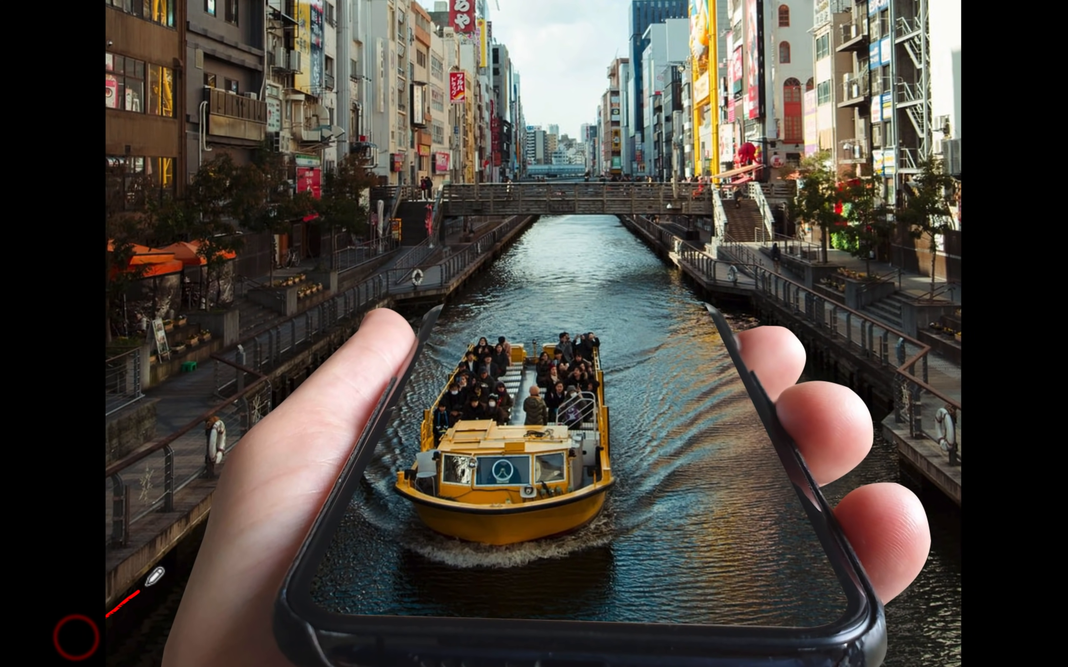
left_click_drag(277, 623, 438, 485)
left_click_drag(379, 369, 635, 83)
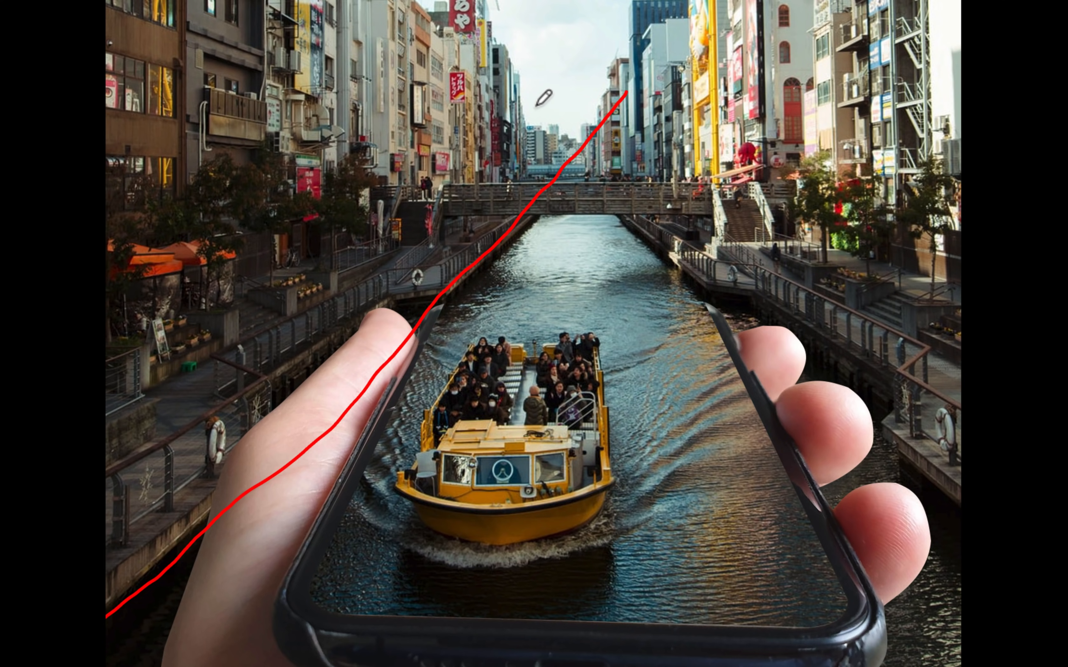
mouse_move(536, 106)
left_mouse_down()
mouse_move(789, 364)
mouse_move(1001, 532)
left_mouse_up()
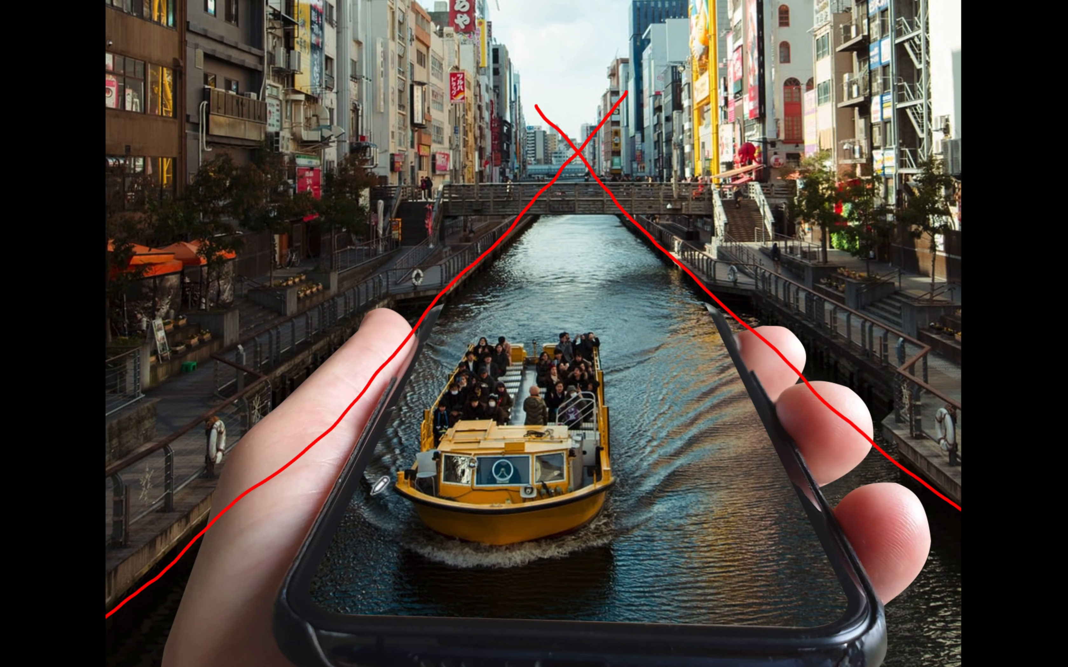
mouse_move(292, 591)
left_mouse_down()
mouse_move(362, 474)
mouse_move(409, 333)
mouse_move(415, 271)
left_mouse_up()
mouse_move(876, 610)
left_mouse_down()
mouse_move(870, 567)
mouse_move(720, 249)
left_mouse_up()
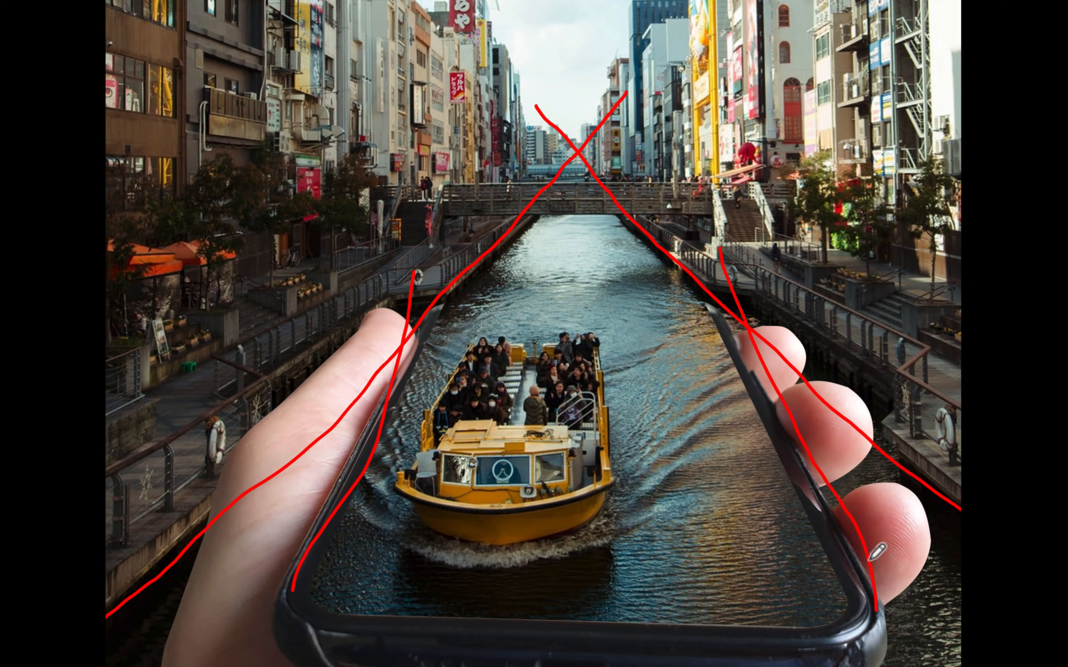
mouse_move(867, 560)
left_mouse_down()
mouse_move(937, 535)
mouse_move(929, 558)
left_mouse_up()
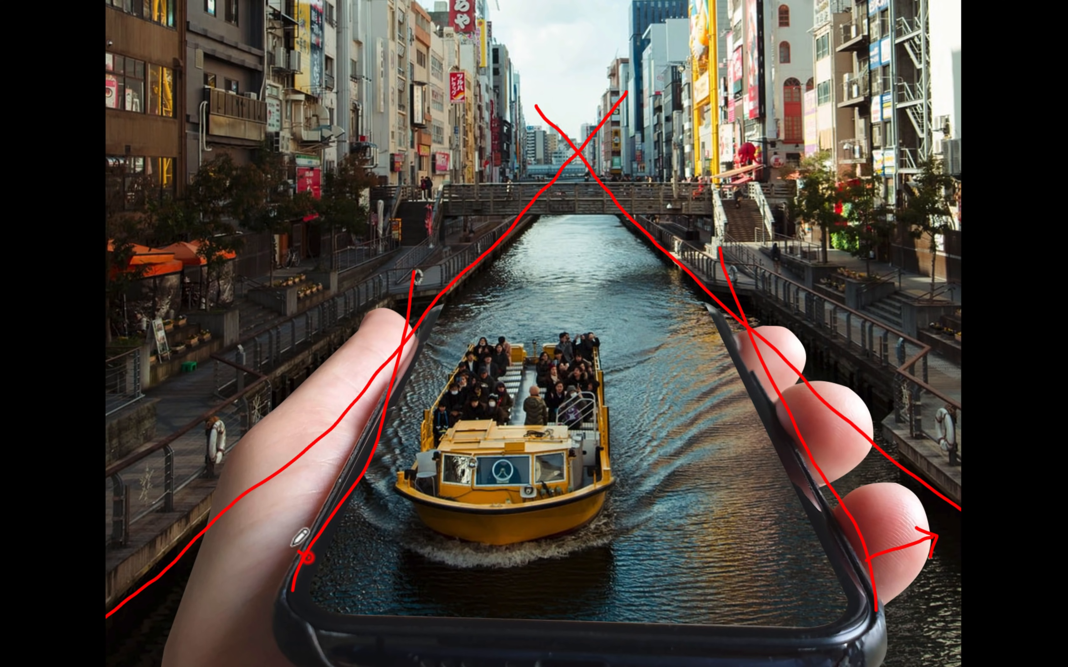
mouse_move(309, 558)
left_mouse_down()
mouse_move(260, 527)
mouse_move(271, 549)
mouse_move(295, 512)
left_mouse_up()
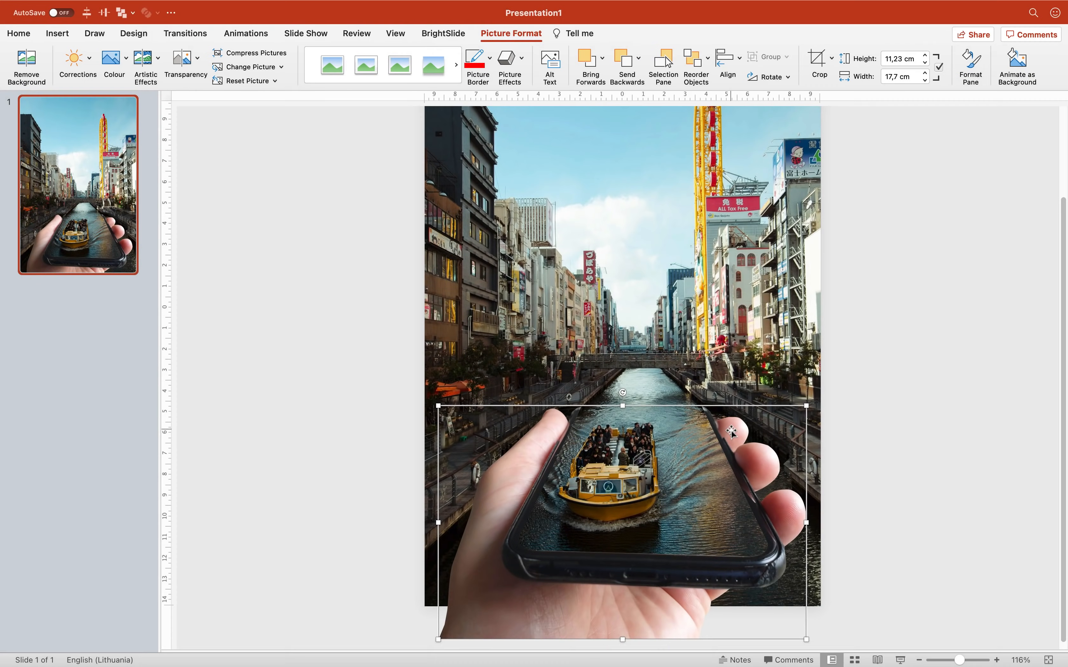
- Apply the Perspective Above 3-D rotation preset to the hand and phone picture
right_click(732, 431)
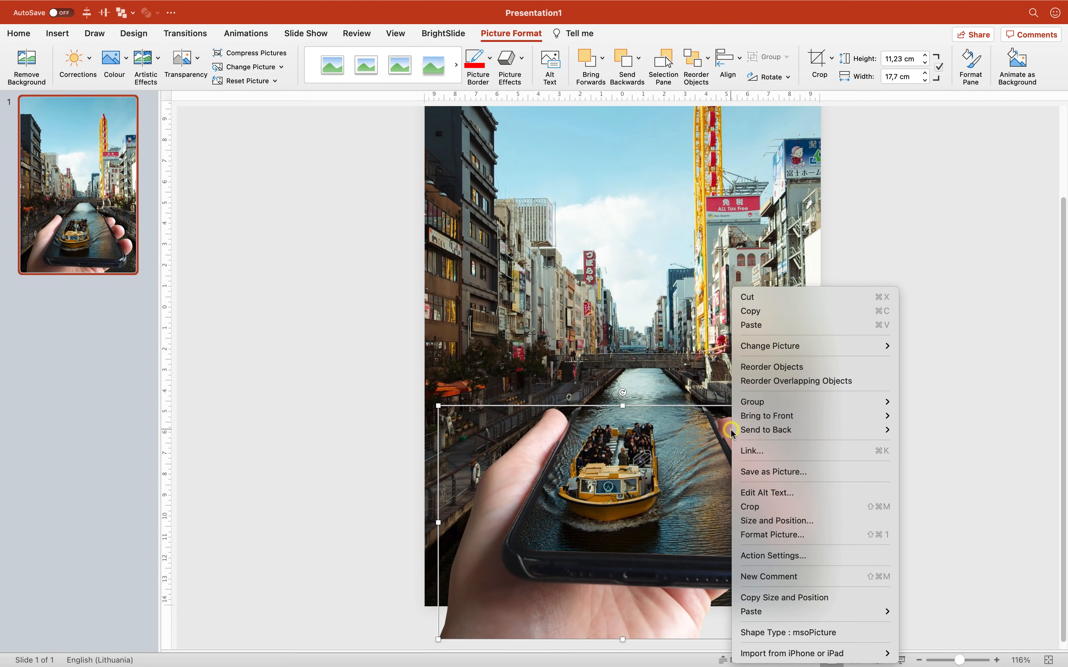
left_click(788, 535)
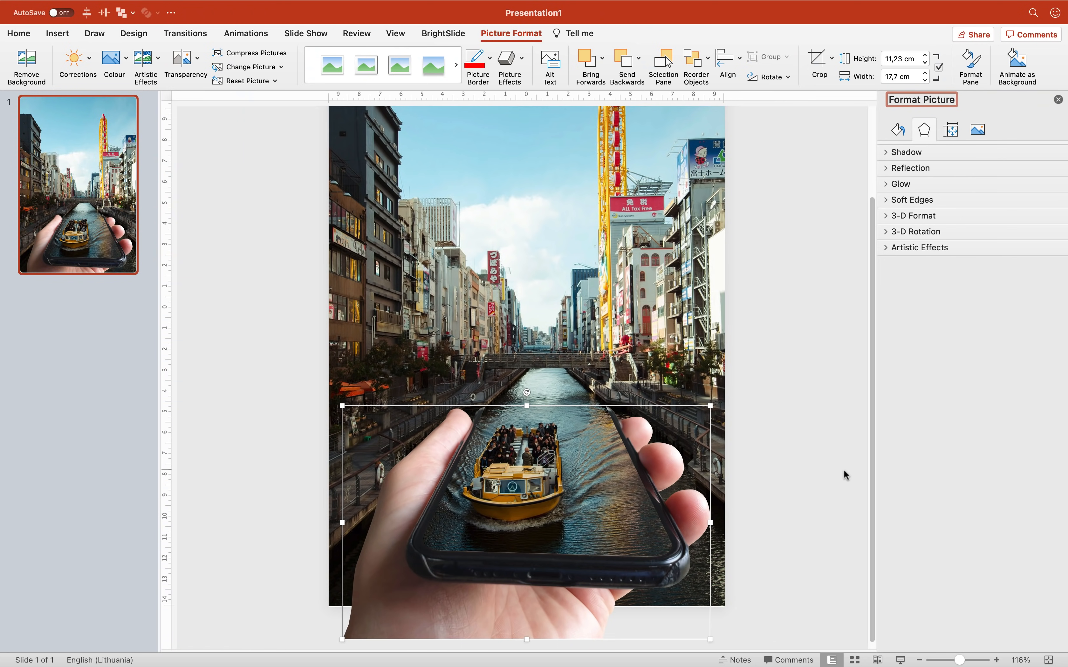
left_click(887, 232)
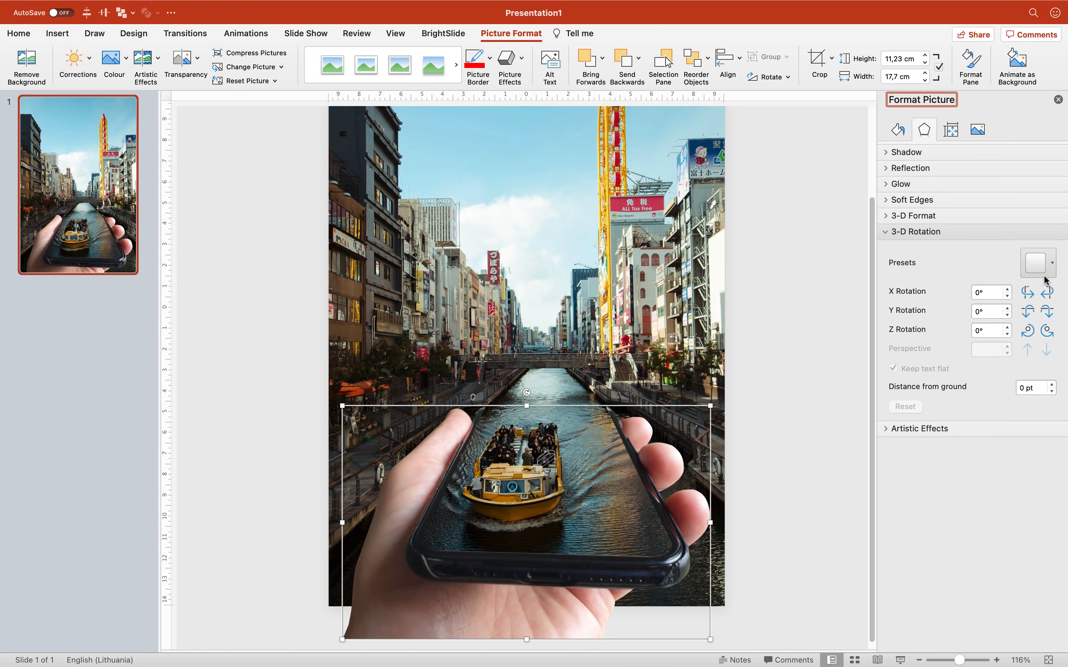
left_click(1052, 265)
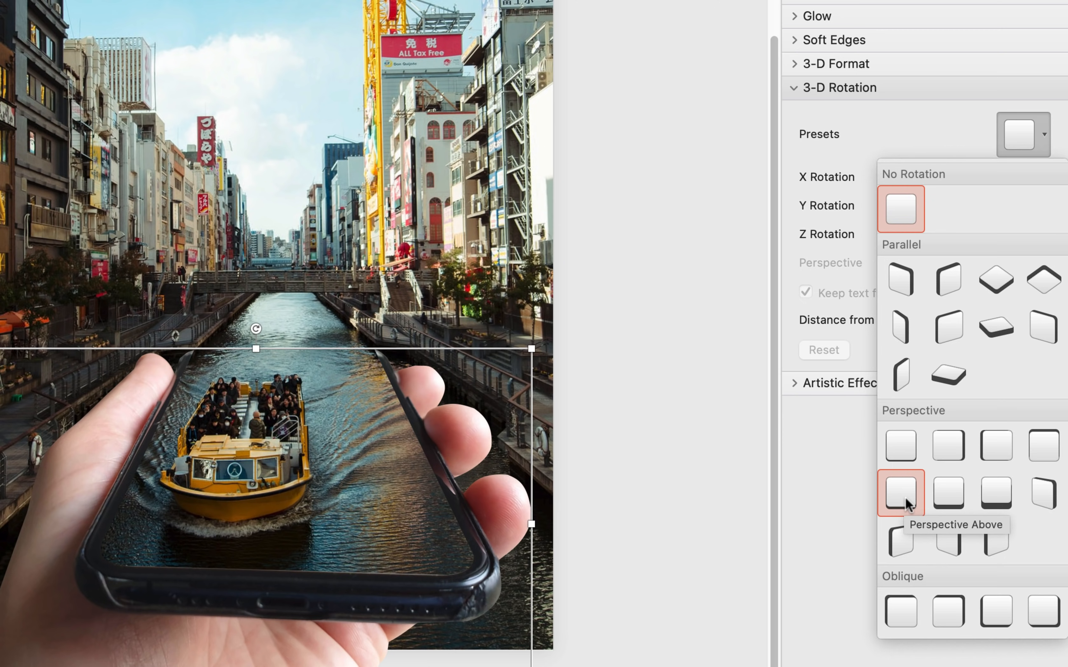
left_click(903, 499)
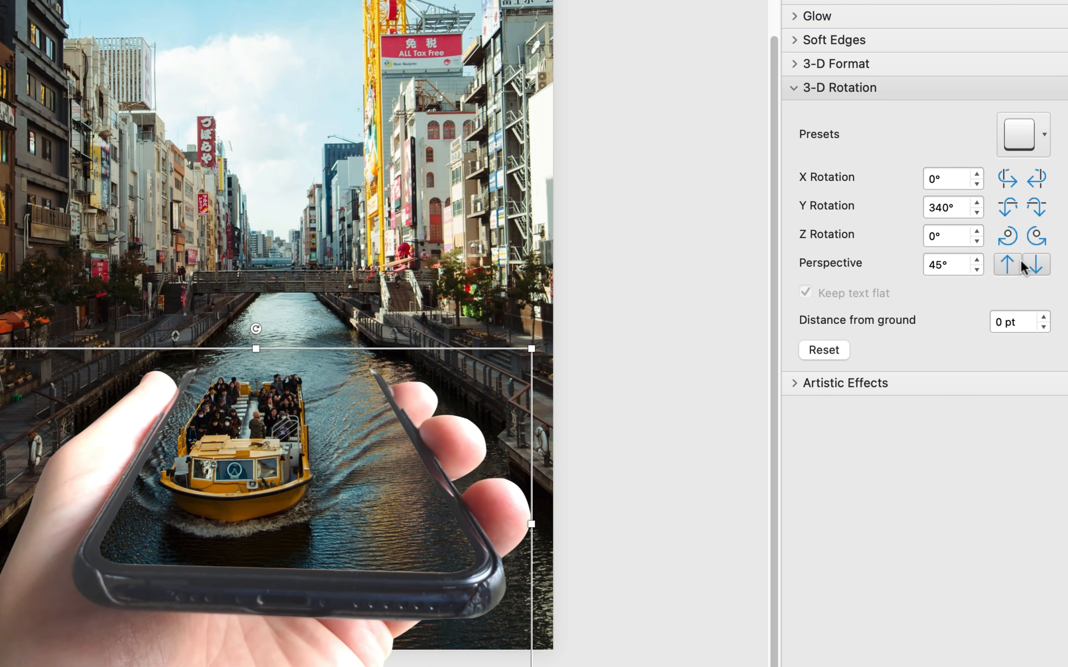
- Set the perspective of the hand and phone picture's 3-D rotation to 115°
left_click(1008, 263)
left_click(1008, 262)
left_click(1035, 267)
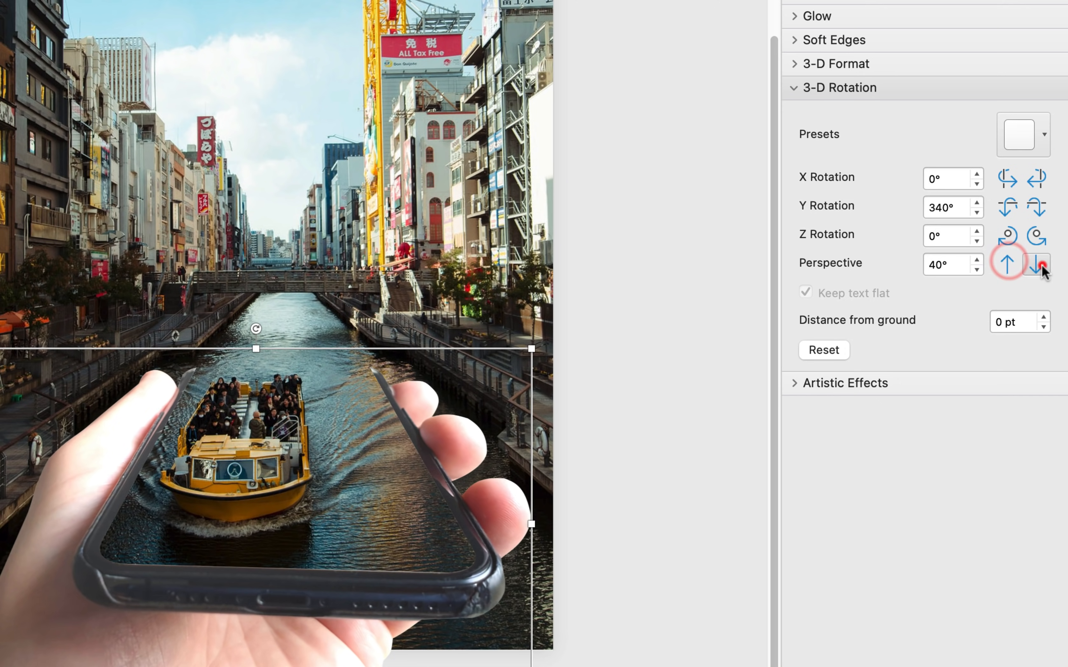
left_click(1035, 267)
left_click(1035, 267)
left_click(954, 265)
left_click_drag(954, 265, 887, 267)
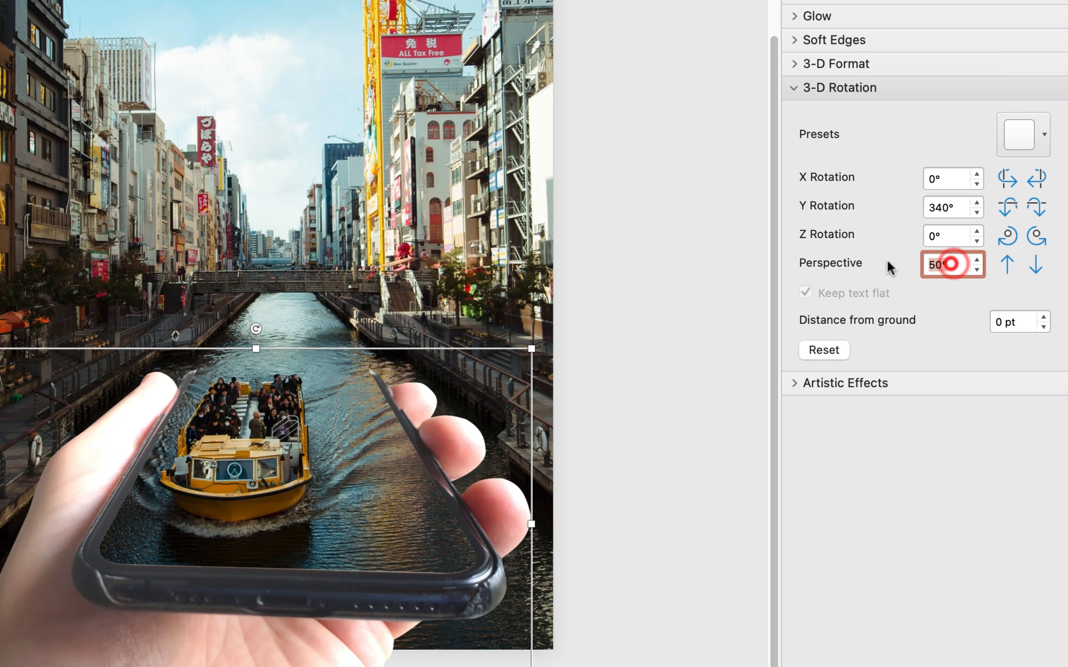
type("11")
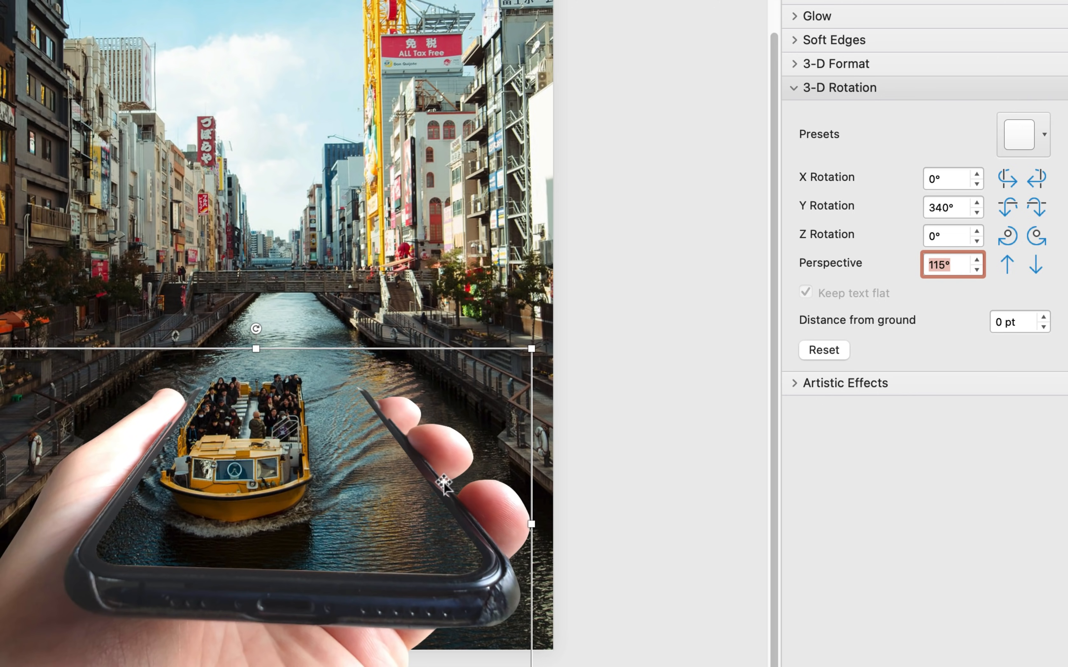
- Enlarge the hand and phone picture to about 18.87 cm wide and reposition it so the phone surrounds the boat
left_click_drag(443, 482, 434, 442)
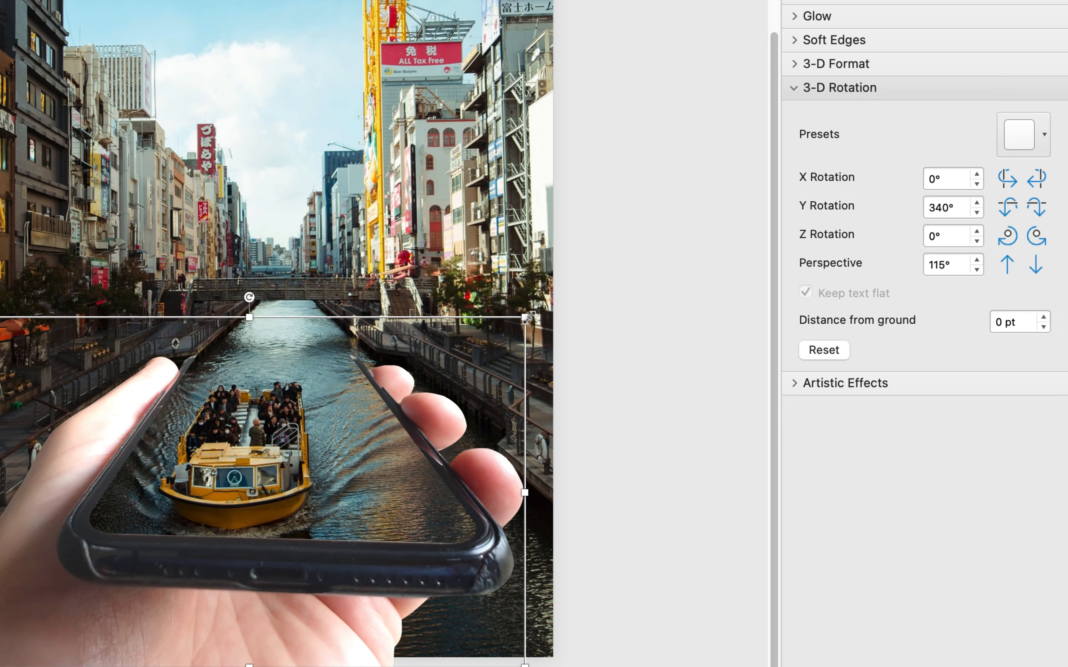
left_click_drag(527, 317, 556, 308)
left_click_drag(454, 421, 452, 431)
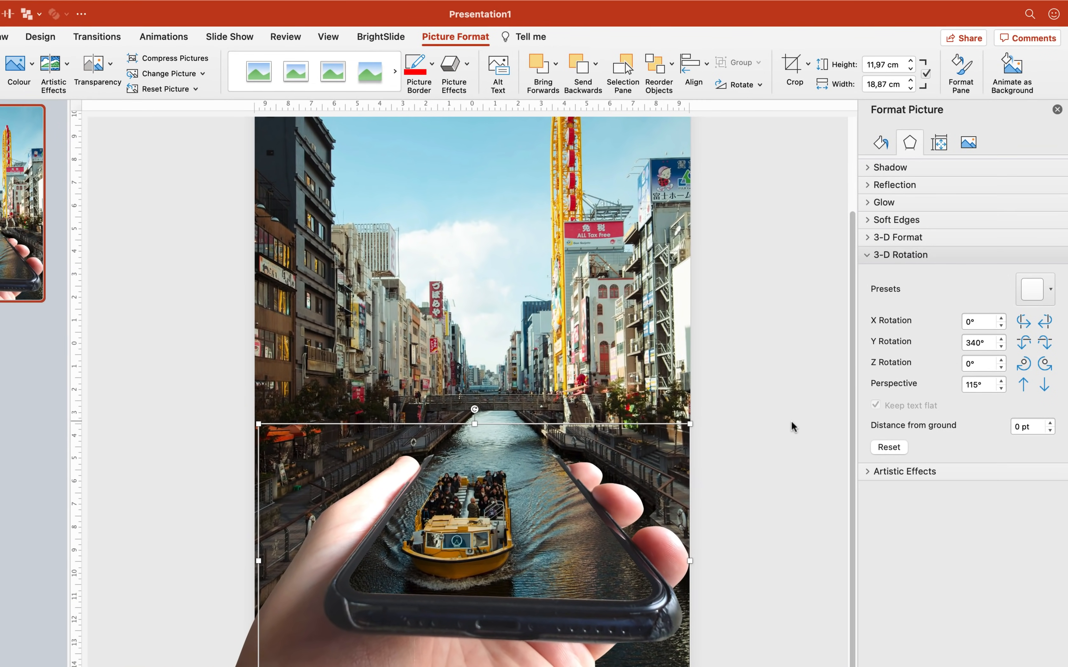
left_click(694, 309)
left_click(793, 420)
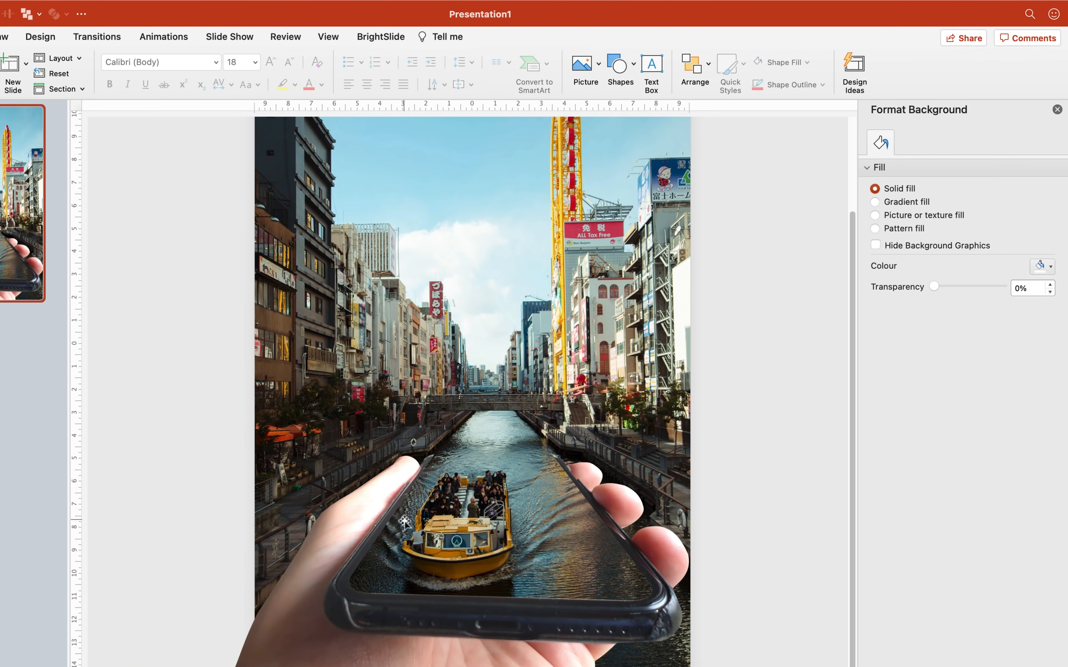
- Correct the hand and phone picture to -30% brightness and 30% contrast
left_click(299, 637)
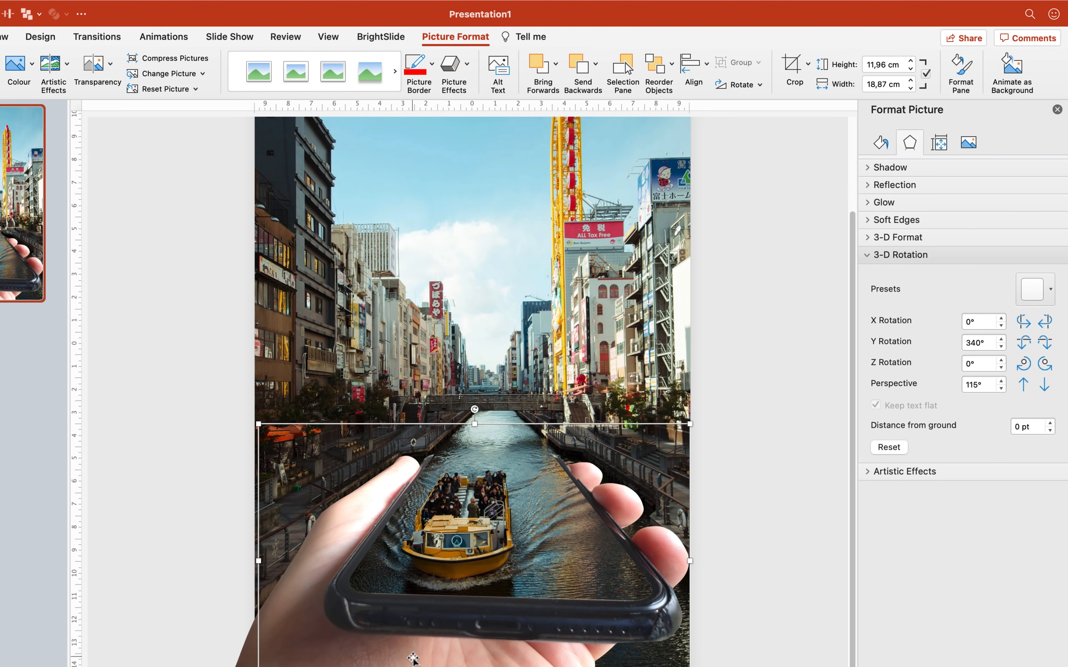
left_click(969, 142)
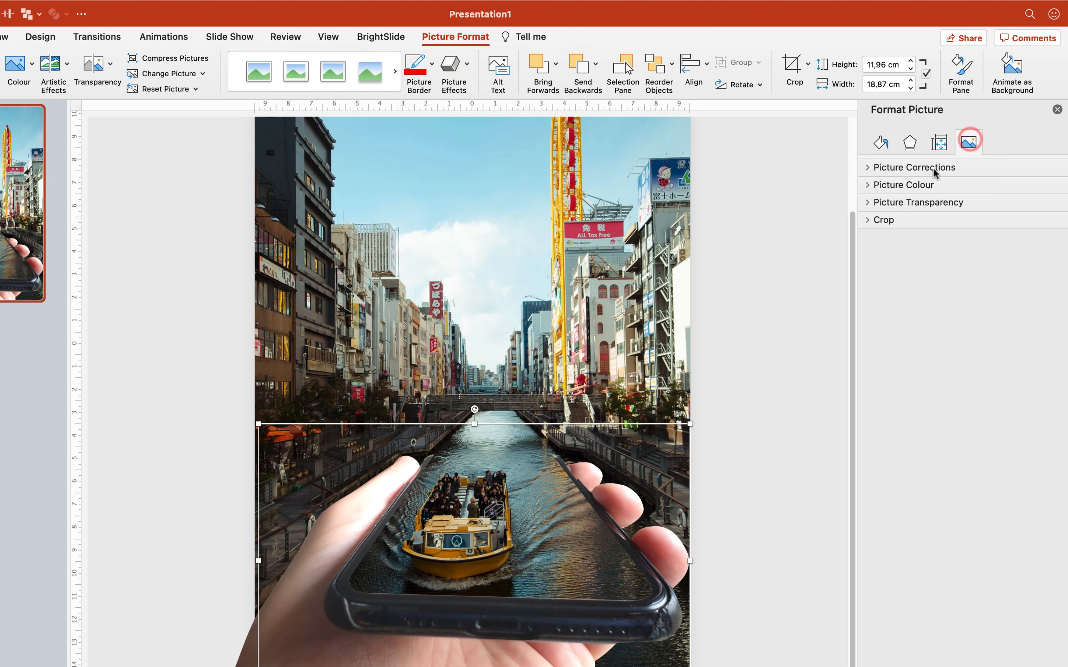
left_click(867, 168)
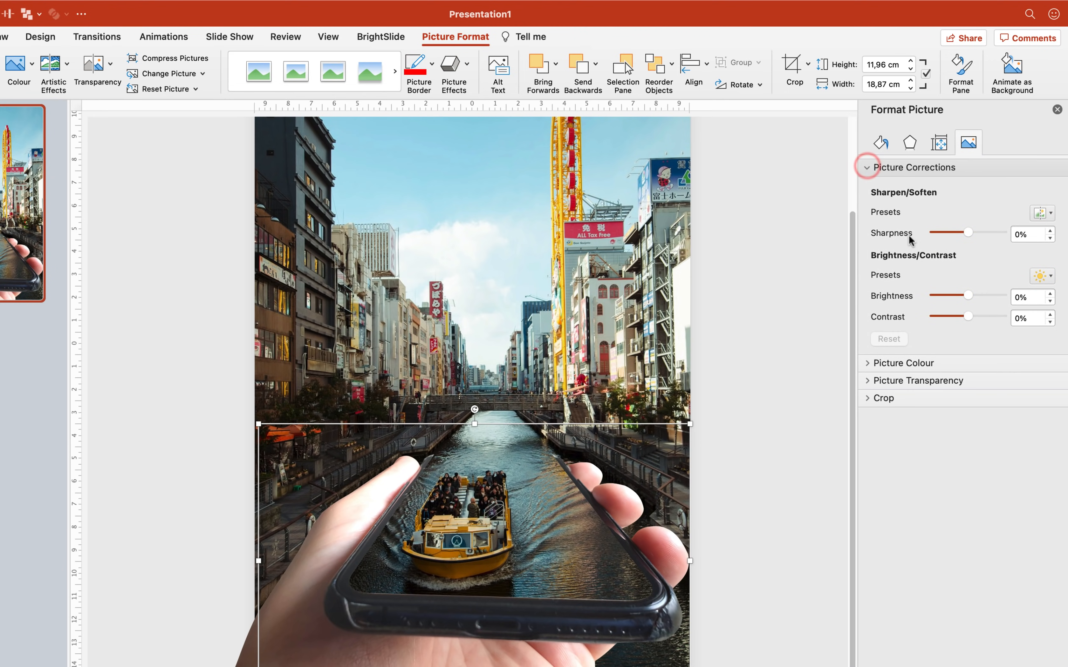
left_click(1014, 298)
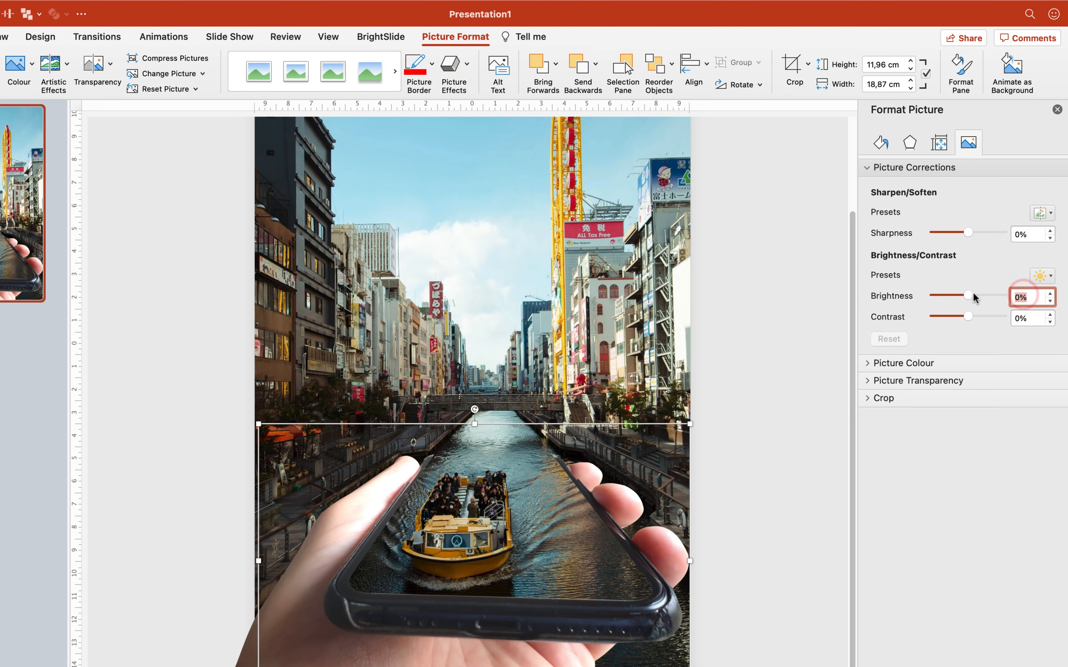
key("Tab")
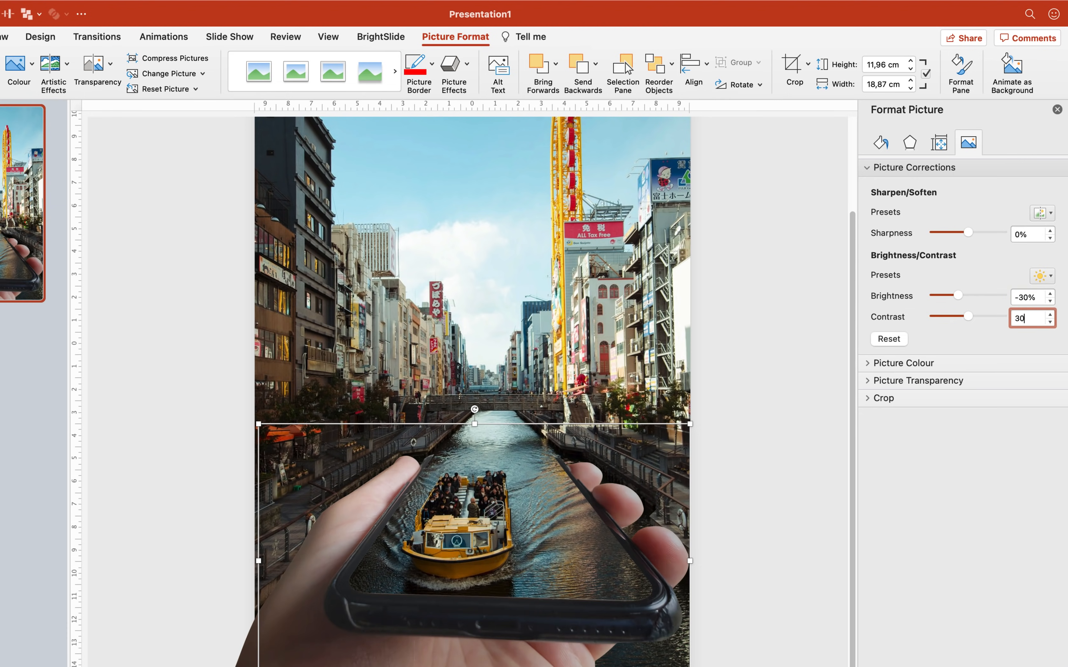
type("30")
key("Tab")
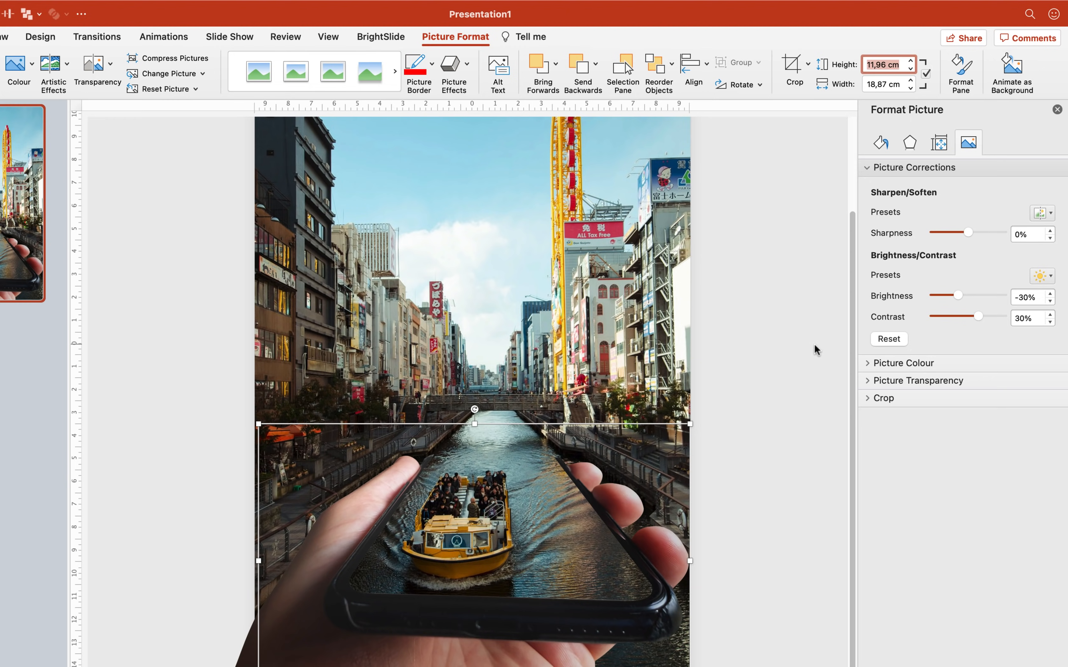
- Preview the finished composition as a full-screen slide show and return to editing
left_click(814, 349)
key("super+shift+Return")
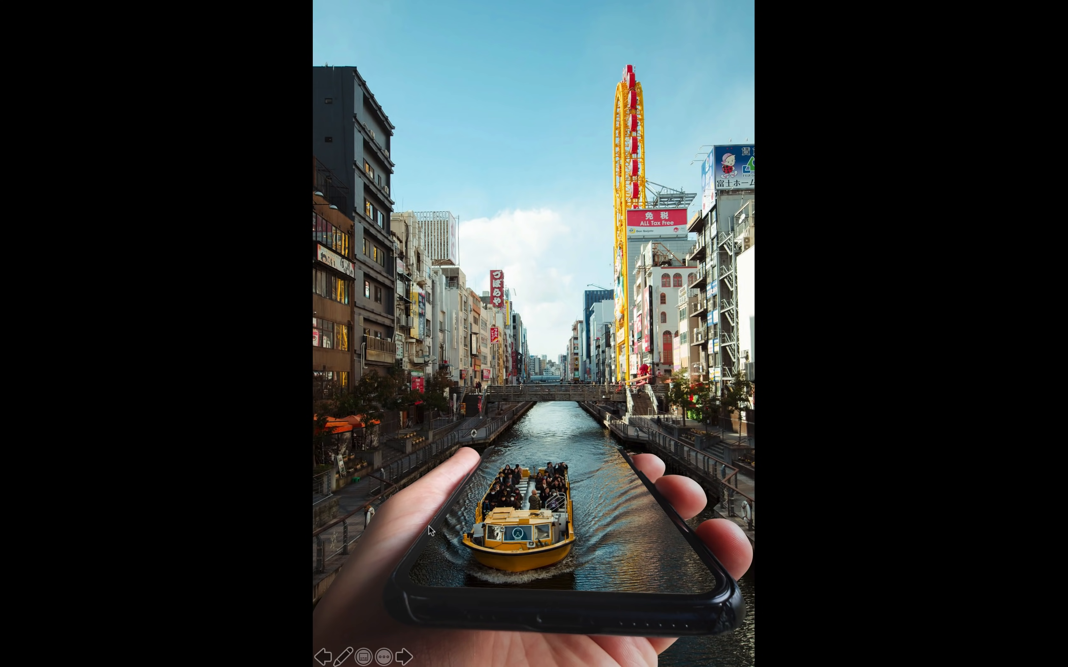
key("Escape")
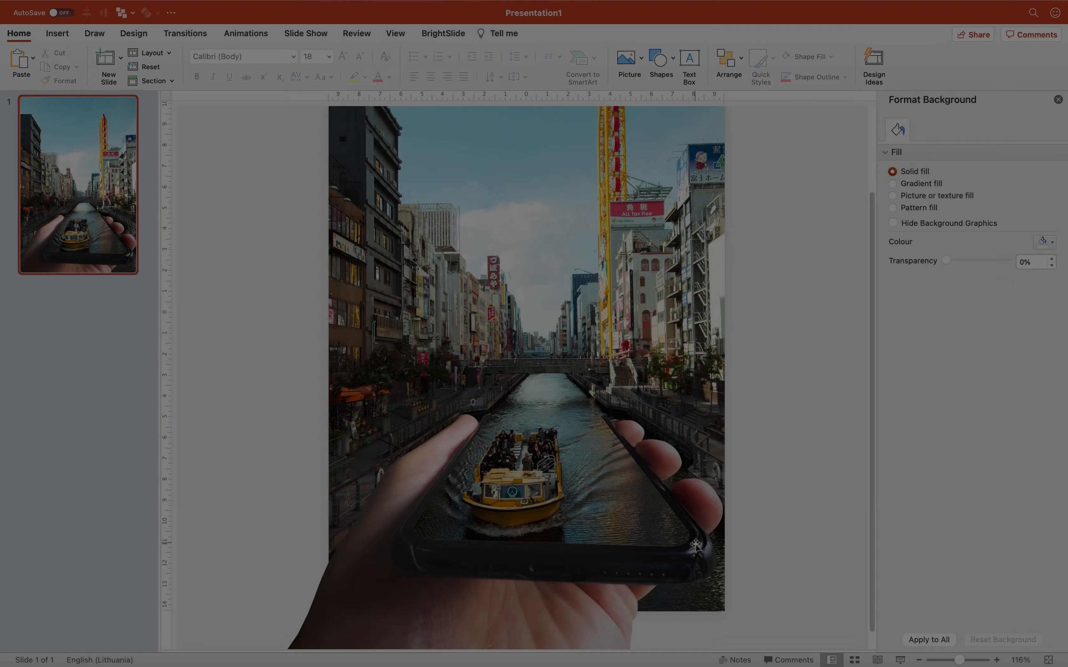
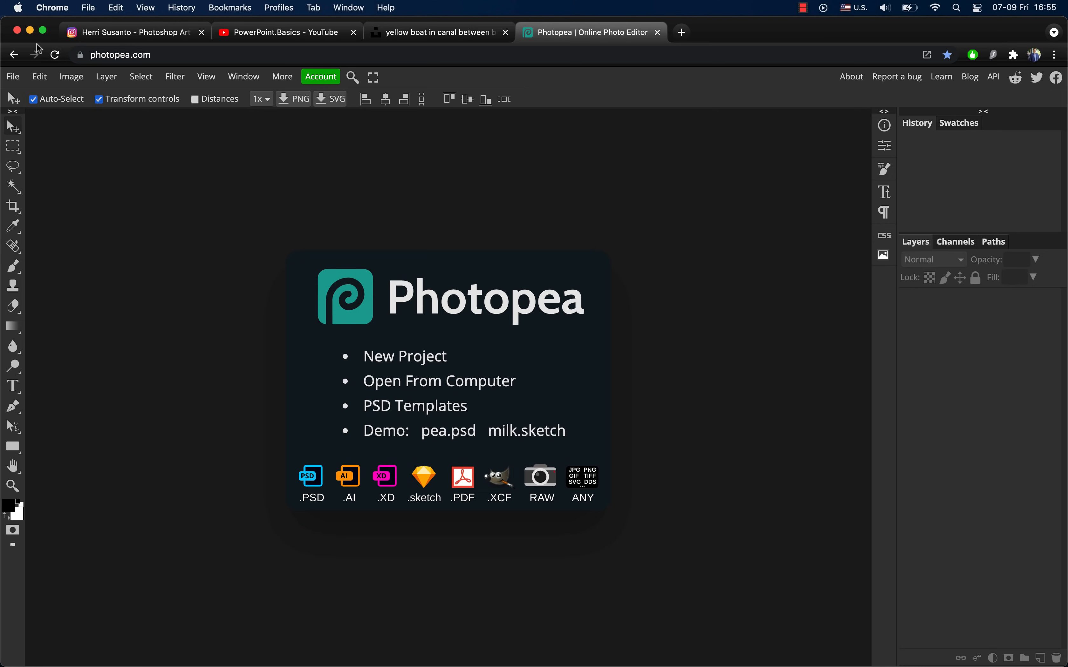
- Switch to Photopea and open the canal photo as a new project from its copied URL
left_click(13, 77)
mouse_move(73, 157)
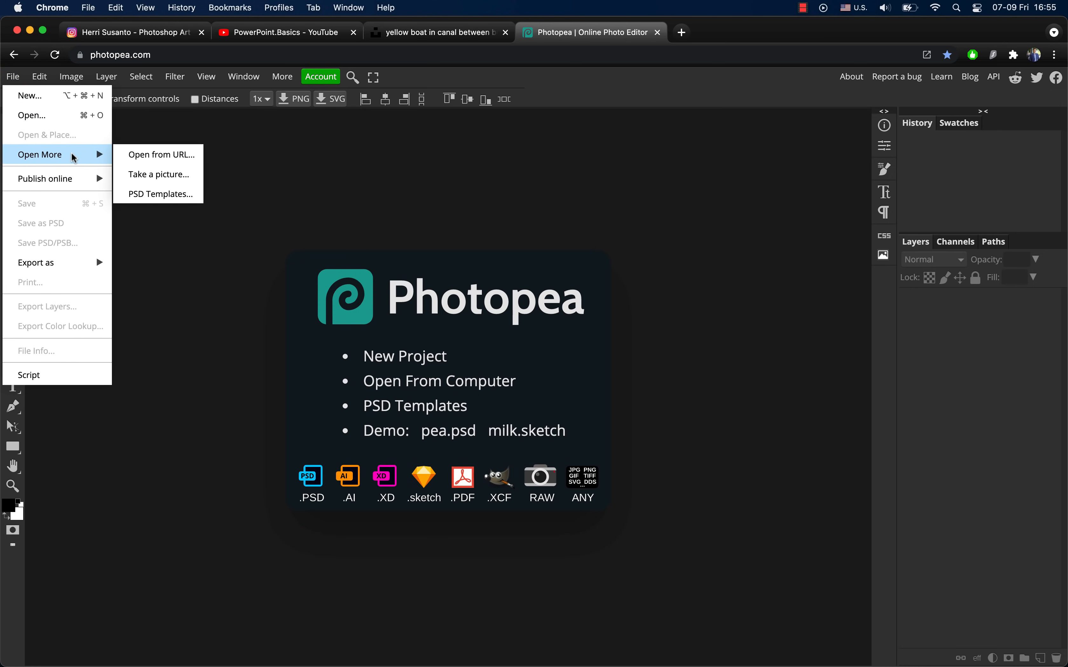
left_click(158, 154)
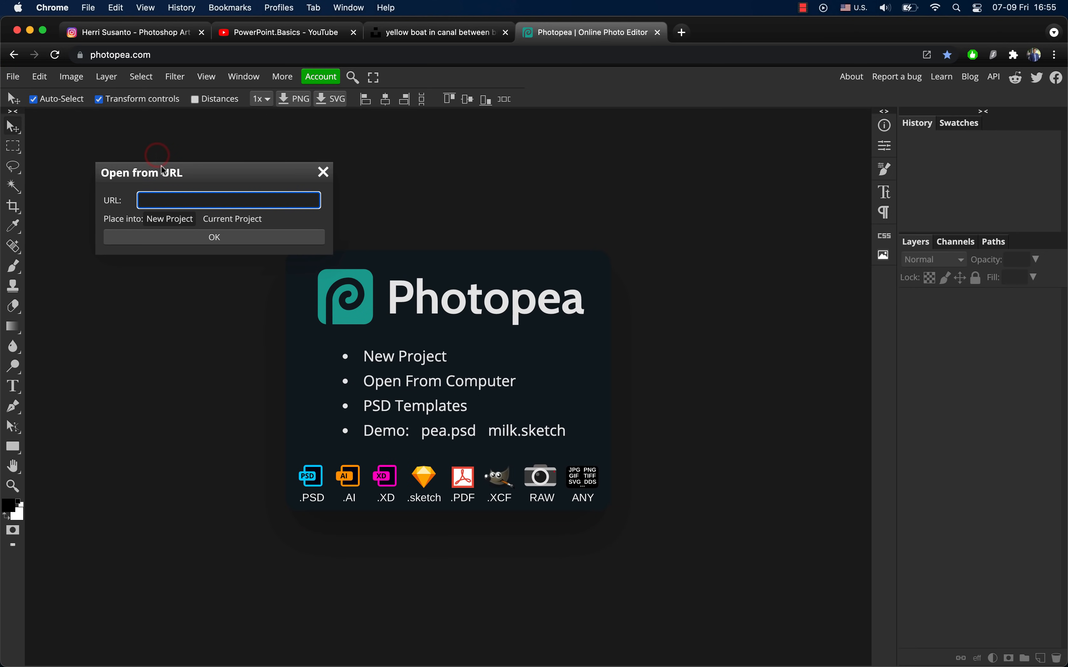
key("super+v")
left_click(209, 238)
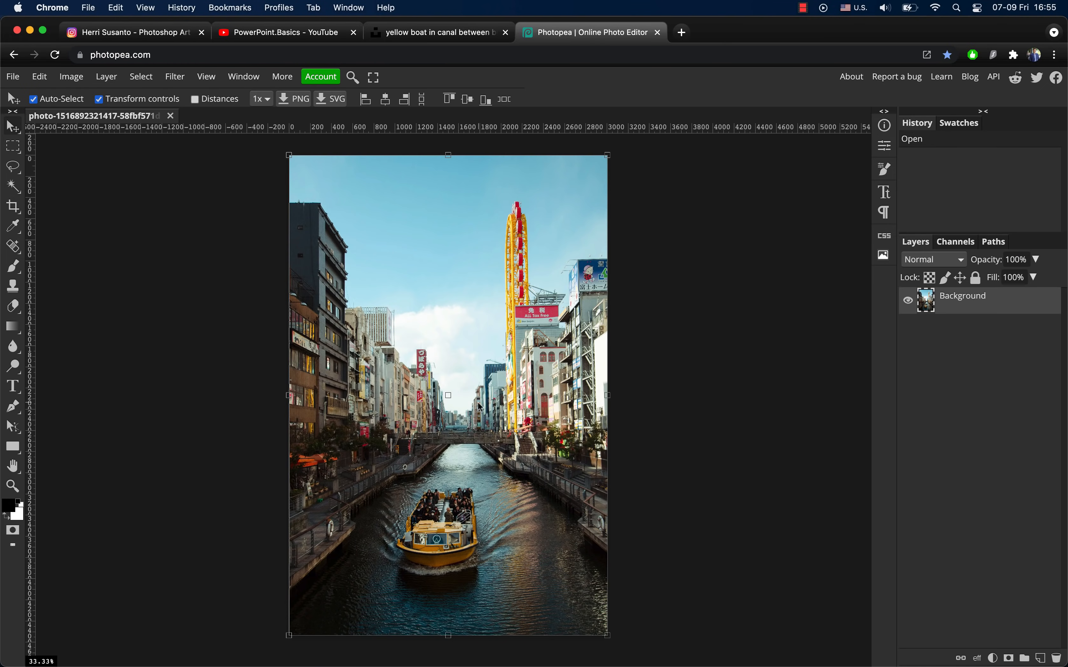
- Set the Pen tool to Path mode and start tracing the boat from its left bow post down around the left side of the hull
key("z")
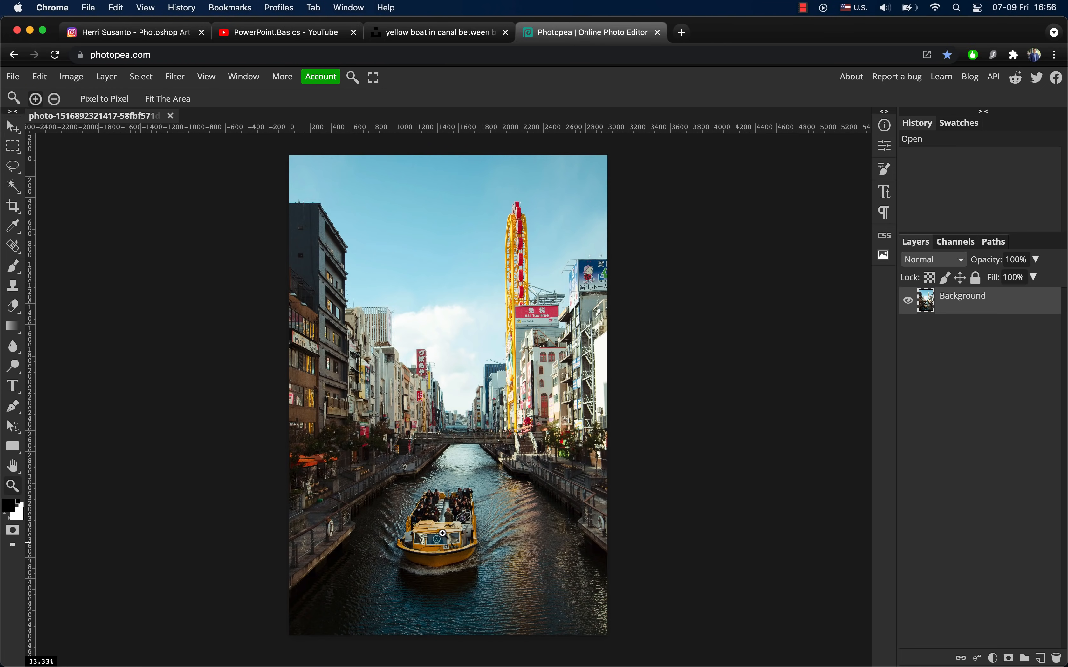
left_click(441, 534)
left_click_drag(469, 539, 492, 473)
key("space")
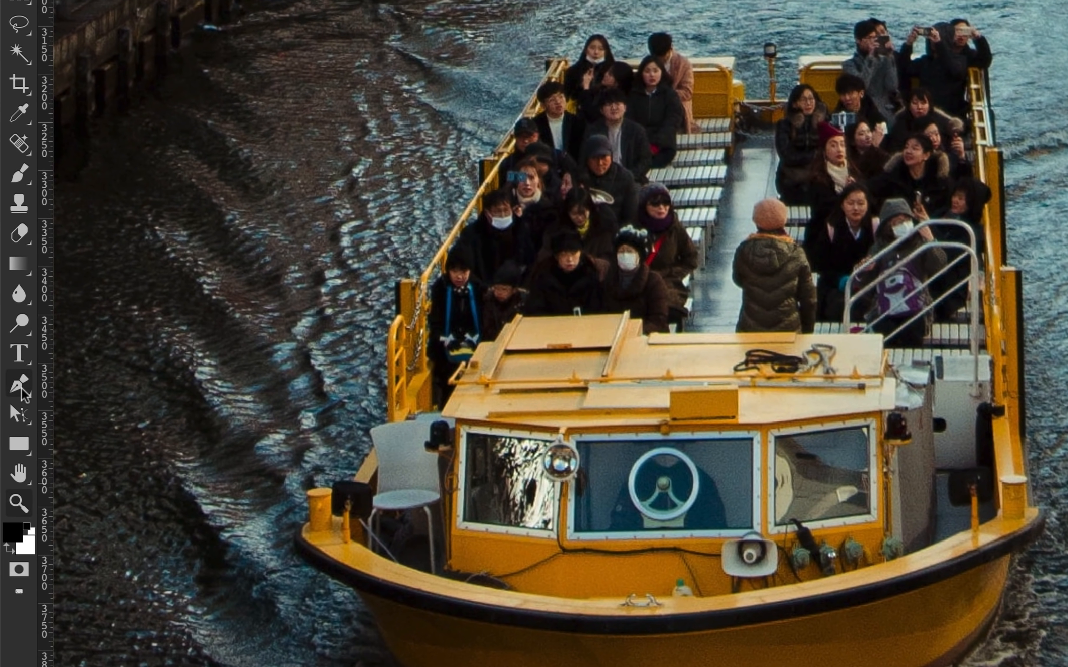
left_click(21, 387)
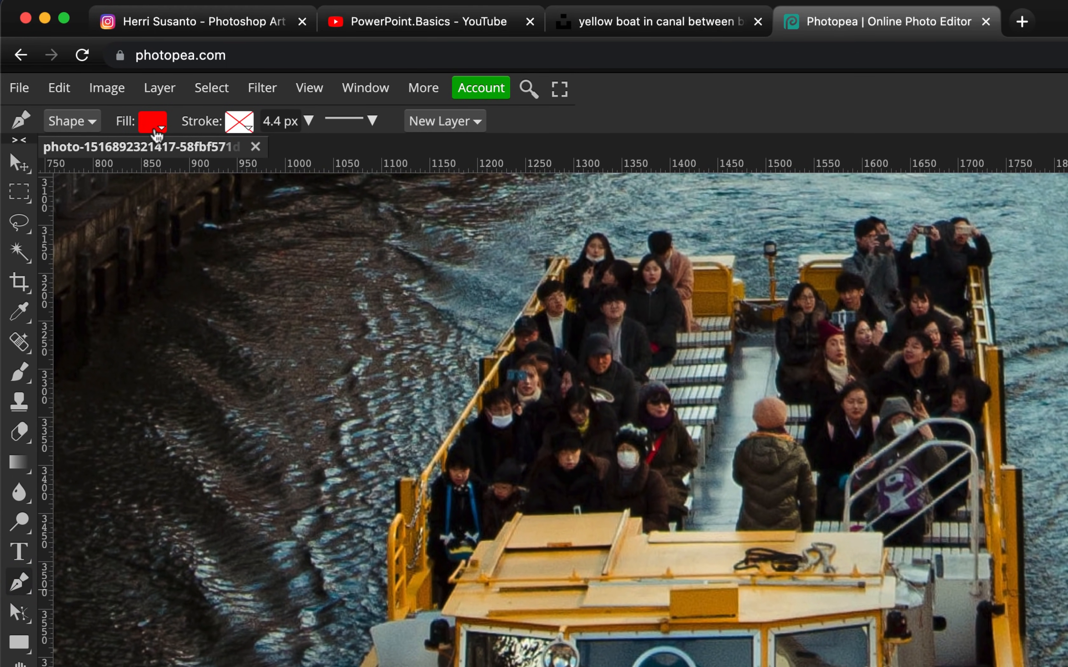
left_click(86, 123)
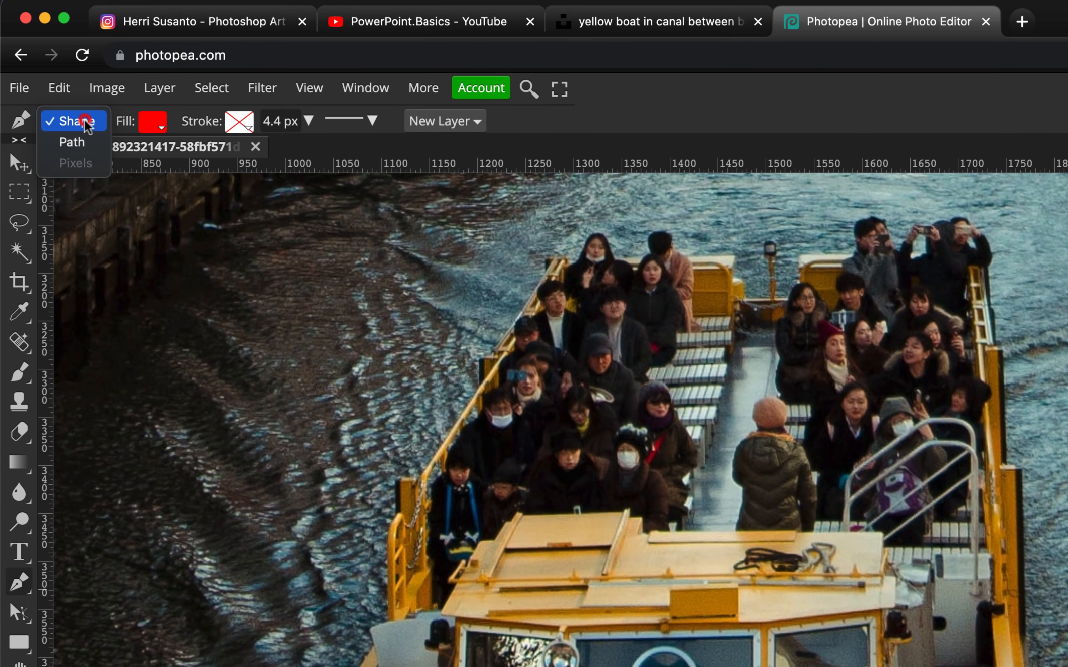
left_click(80, 148)
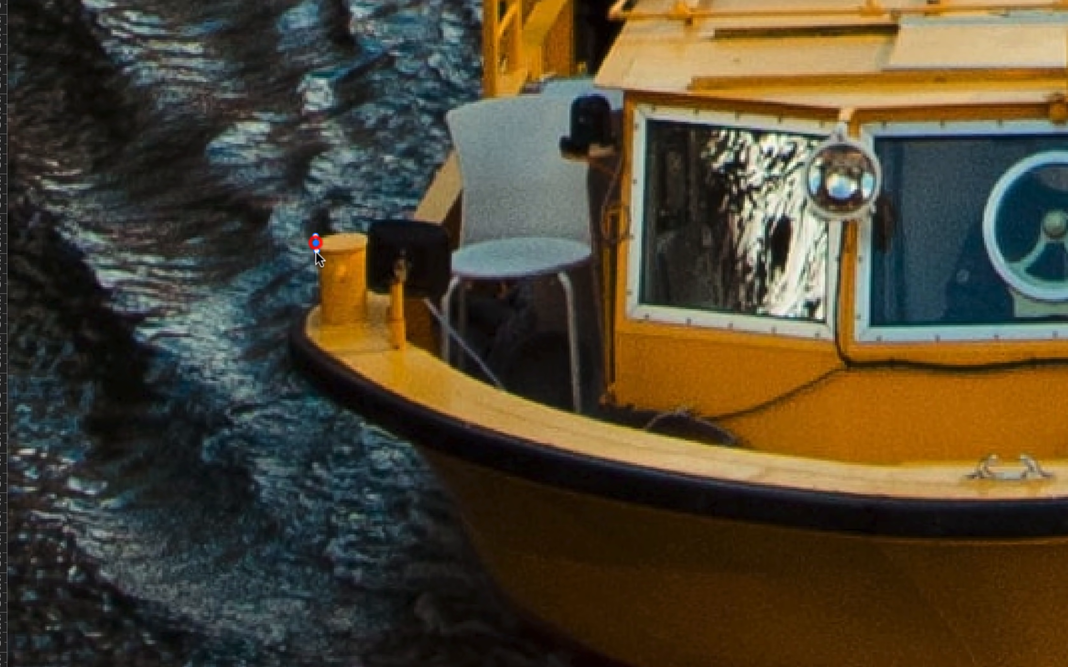
left_click_drag(317, 252, 316, 303)
left_click_drag(288, 355, 290, 395)
left_click_drag(408, 445, 425, 461)
scroll(424, 461, "down", 4)
left_click_drag(421, 402, 457, 459)
- Continue the path along the waterline under the hull and curve it up the right side of the bow
left_click_drag(719, 532, 766, 546)
left_click_drag(457, 459, 450, 447)
scroll(450, 448, "right", 9)
left_click_drag(678, 543, 830, 507)
scroll(830, 508, "right", 8)
left_click_drag(705, 471, 746, 453)
scroll(747, 453, "right", 3)
left_click_drag(747, 462, 770, 415)
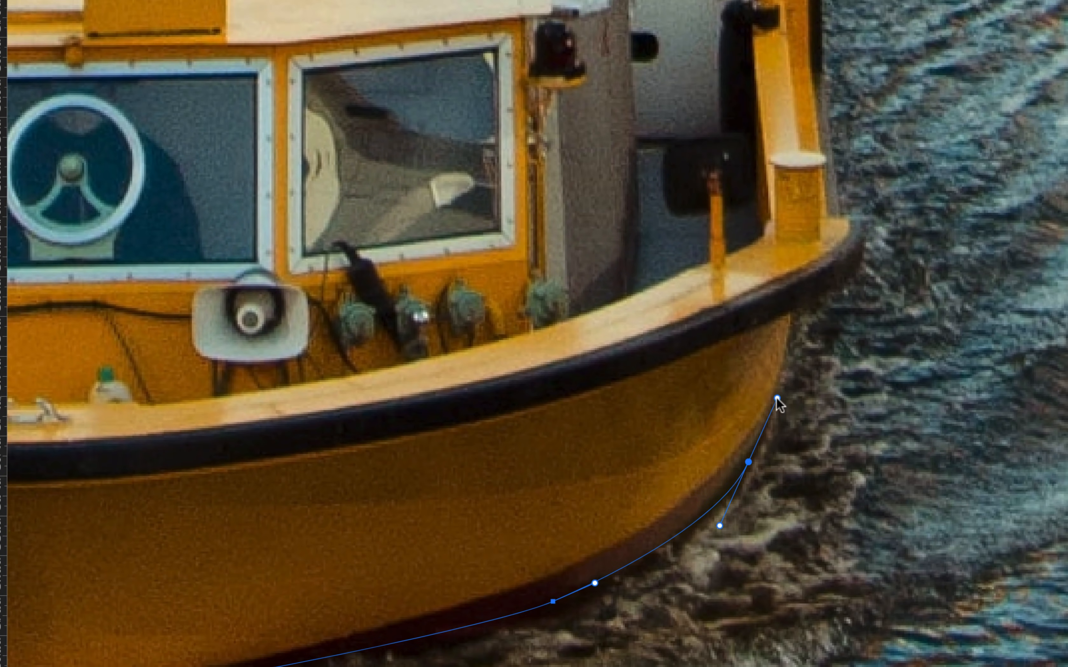
- Trace the boat's right edge from the bow rim up to the rear end of the side rail
left_click_drag(793, 315, 799, 308)
left_click_drag(860, 267, 864, 253)
scroll(863, 253, "up", 2)
left_click_drag(849, 279, 836, 274)
scroll(837, 274, "up", 3)
scroll(813, 381, "up", 10)
left_click_drag(746, 238, 745, 230)
scroll(745, 229, "up", 5)
- Trace around the standing passengers and the seat back at the boat's right rear
mouse_move(822, 272)
left_mouse_down()
mouse_move(812, 232)
mouse_move(764, 200)
left_mouse_up()
left_click_drag(736, 201, 688, 213)
left_click_drag(665, 211, 657, 211)
left_click_drag(574, 193, 558, 193)
left_click_drag(534, 222, 540, 249)
left_click(528, 273)
left_click(424, 273)
left_click_drag(398, 365, 395, 388)
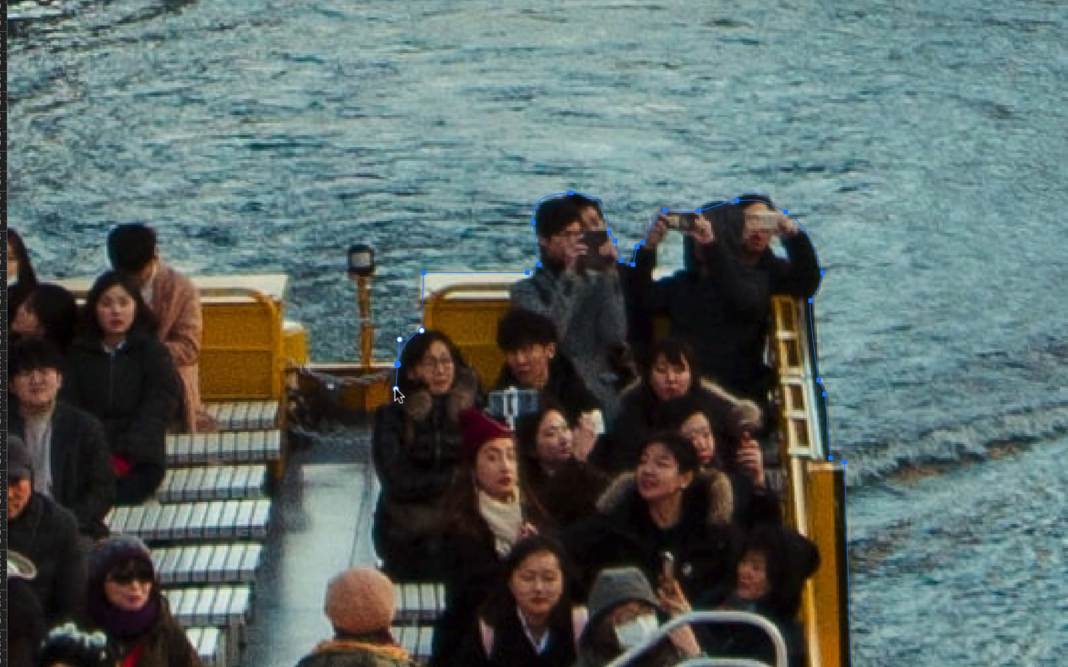
- Carry the path along the rear railing and around the lamp post at the stern
scroll(379, 290, "up", 5)
left_click(492, 218)
left_click_drag(446, 139, 407, 178)
left_click(445, 203)
left_click(472, 420)
left_click(347, 419)
left_click(290, 203)
- Trace around the passengers' heads at the boat's left rear
scroll(40, 203, "down", 5)
left_click_drag(236, 227, 224, 237)
scroll(162, 225, "left", 4)
left_click_drag(286, 170, 251, 170)
left_click_drag(244, 218, 234, 229)
scroll(234, 229, "left", 5)
scroll(223, 395, "down", 7)
- Trace the boat's left side back to the starting post, close the path and adjust its last anchors
left_click(159, 375)
left_click_drag(141, 425, 139, 453)
scroll(139, 452, "down", 6)
left_click(323, 361)
left_click_drag(188, 527, 189, 534)
scroll(186, 526, "up", 5)
left_click_drag(259, 385, 228, 451)
left_click_drag(222, 364, 224, 388)
scroll(313, 403, "down", 10)
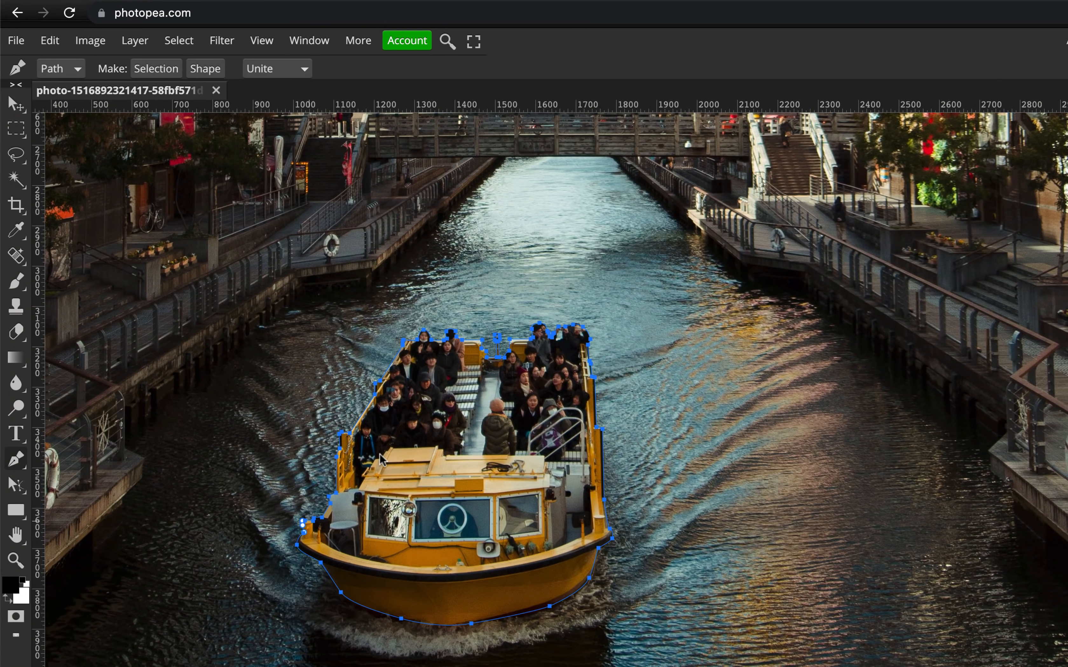
- Convert the boat path into an anti-aliased selection and copy the boat onto its own layer
scroll(382, 460, "left", 3)
scroll(382, 460, "down", 1)
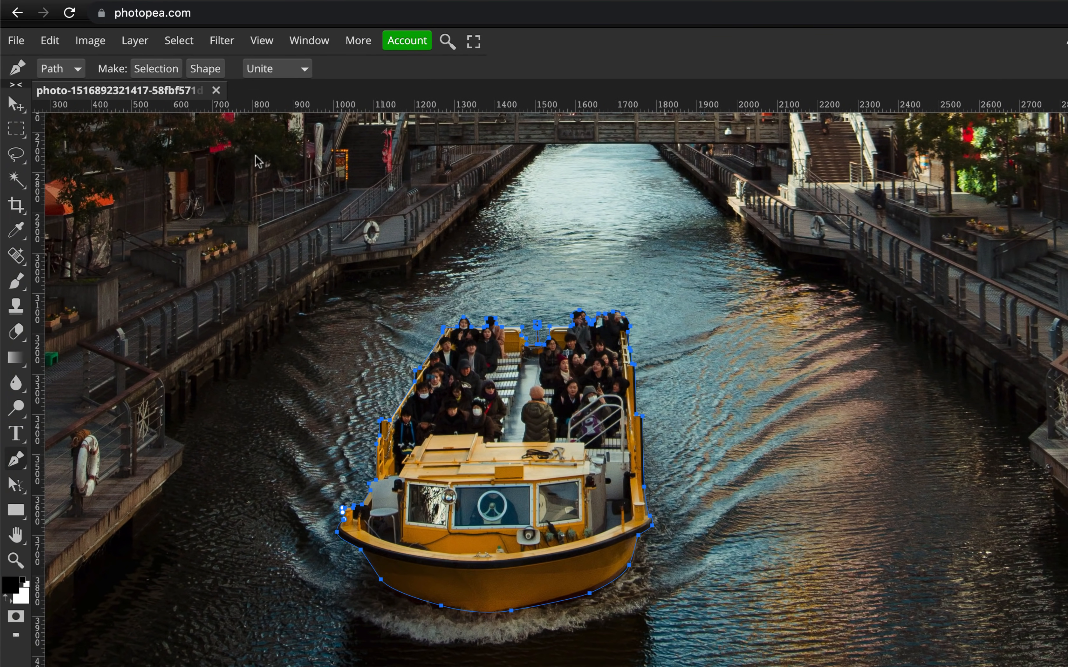
left_click(155, 69)
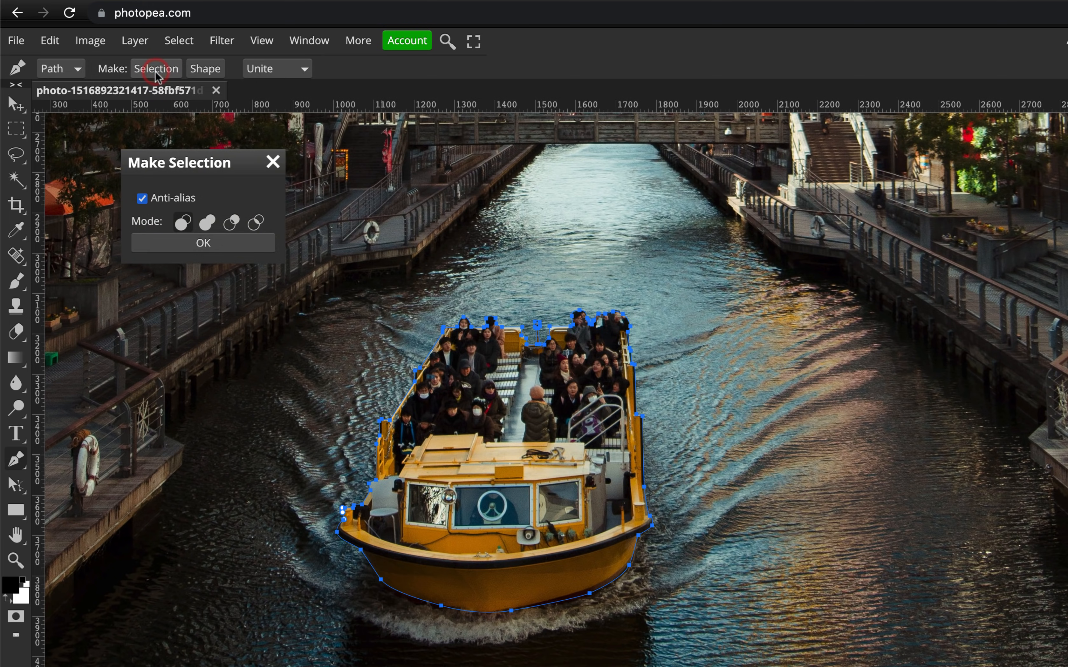
left_click(204, 244)
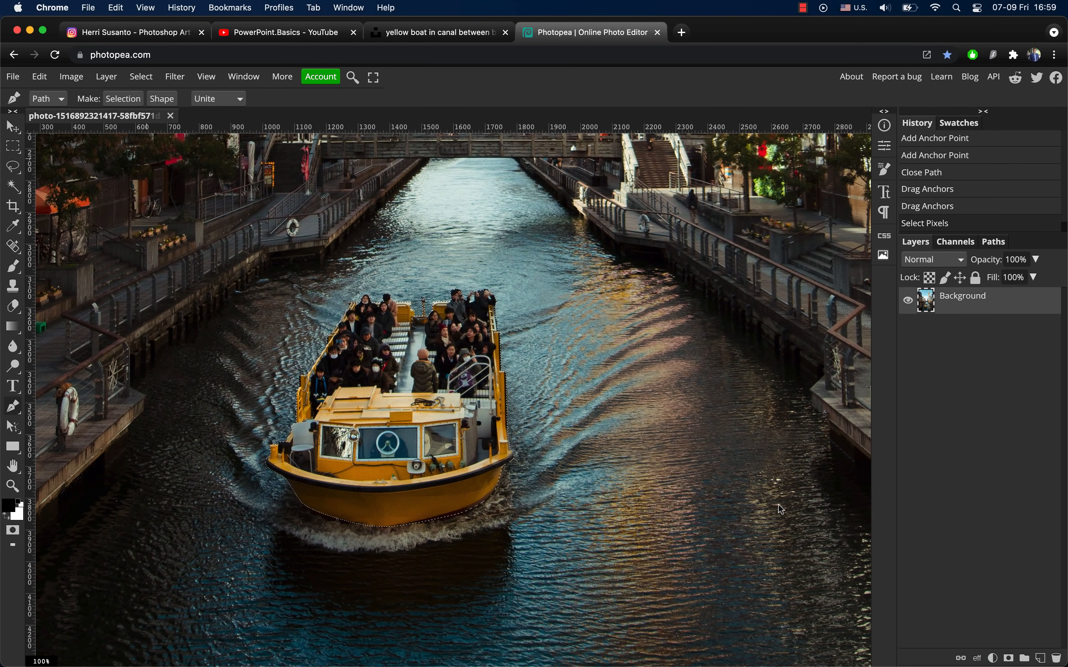
key("super+j")
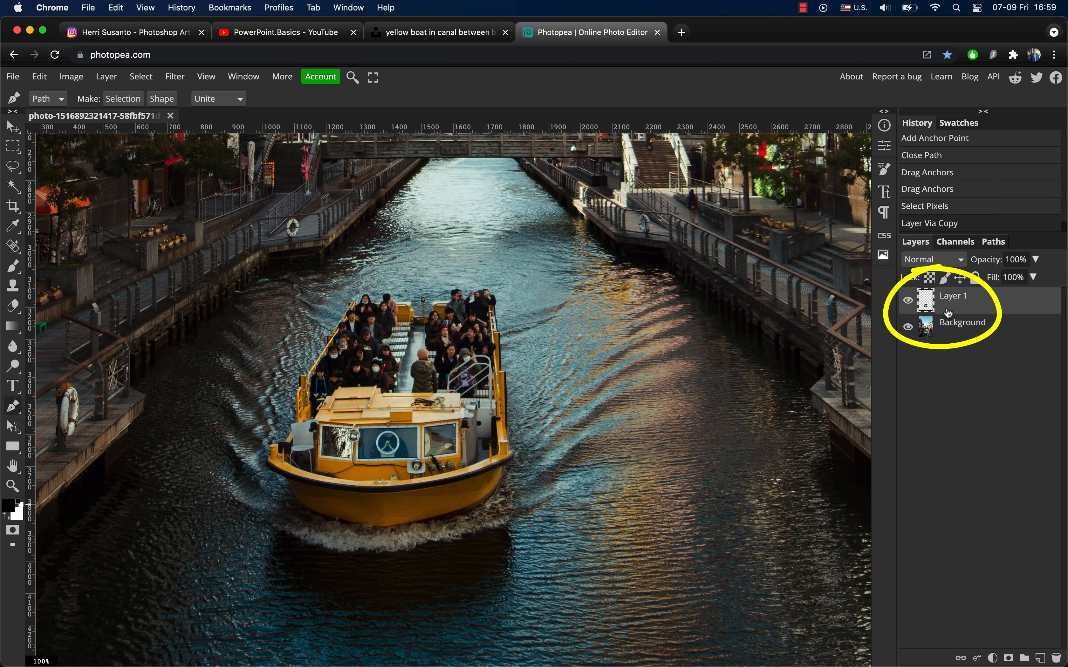
- Rename the boat cut-out layer as boat and hide it, leaving only the Background layer visible
left_click(908, 328)
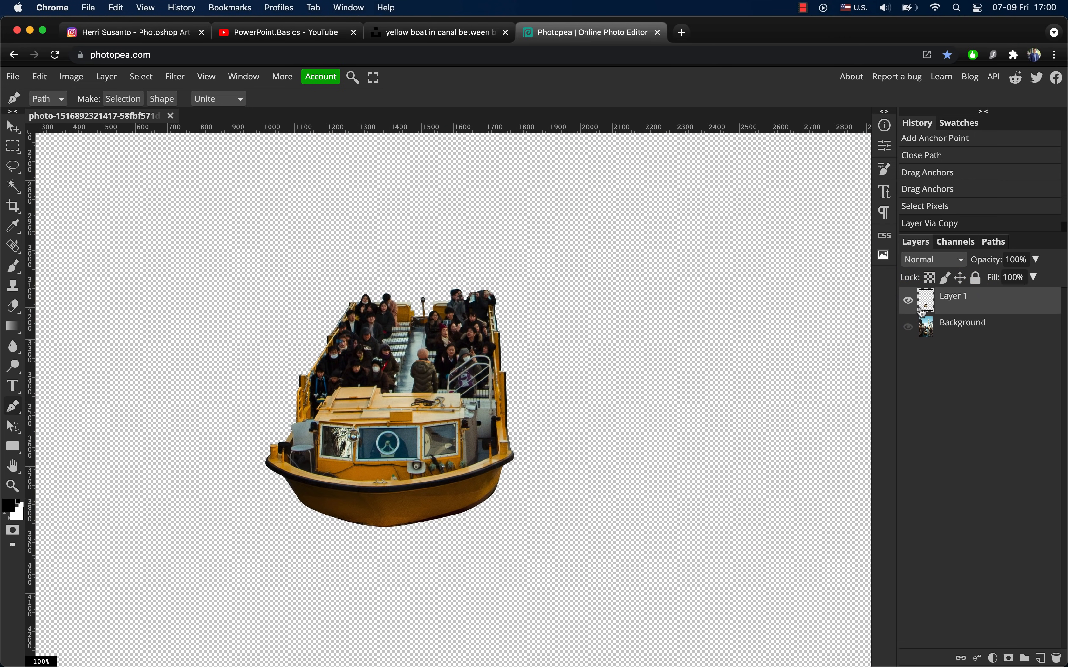
double_click(954, 296)
type("boat")
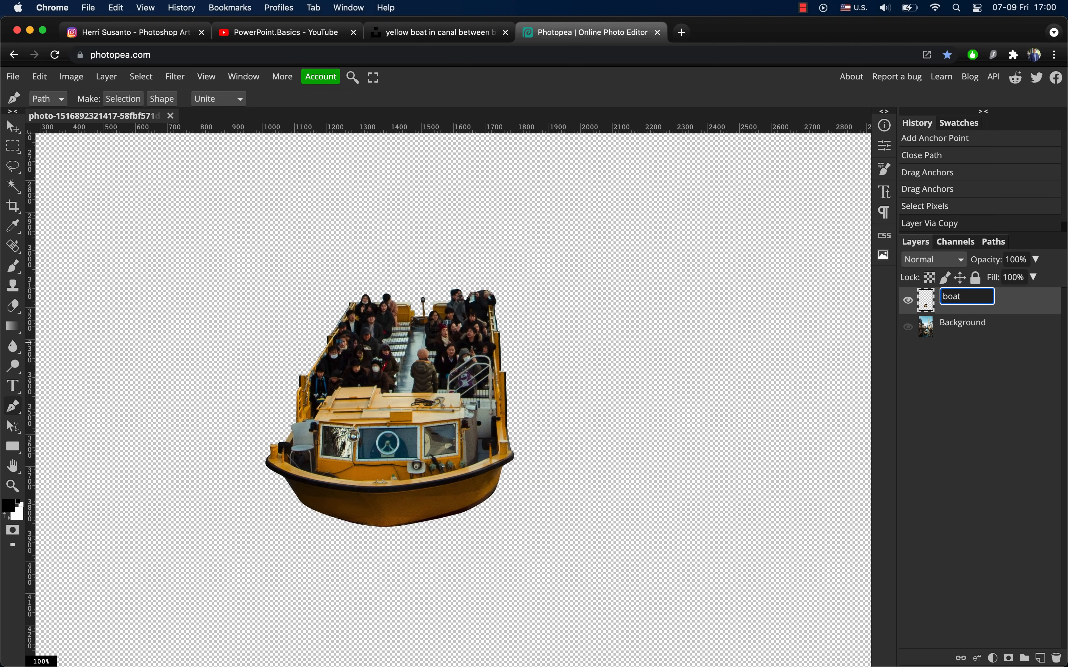
key("Return")
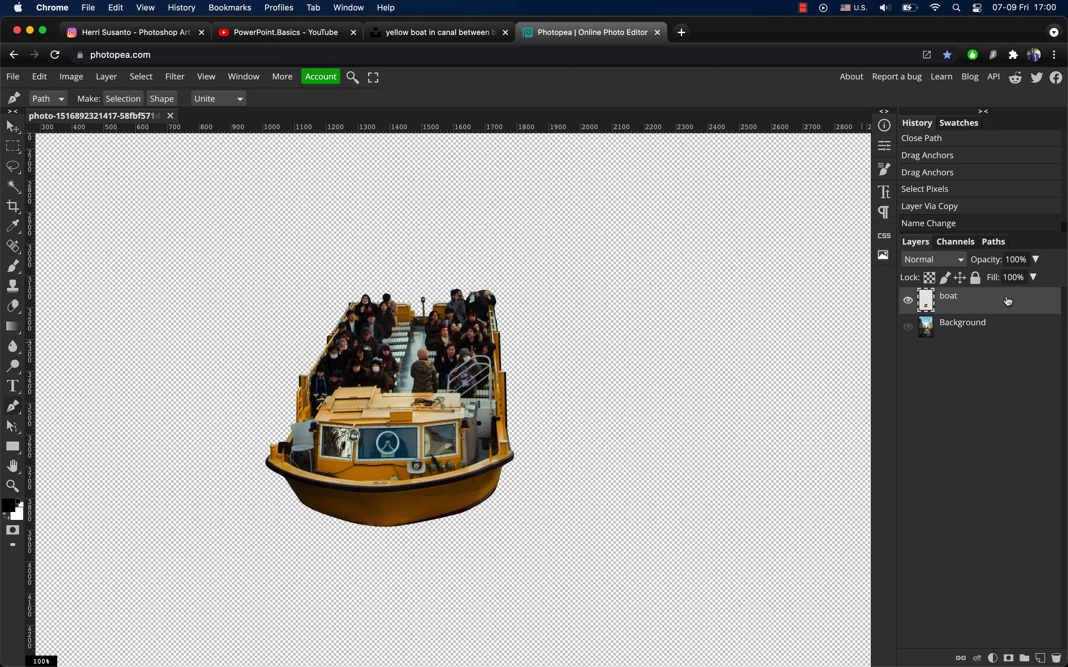
left_click(908, 303)
left_click(909, 327)
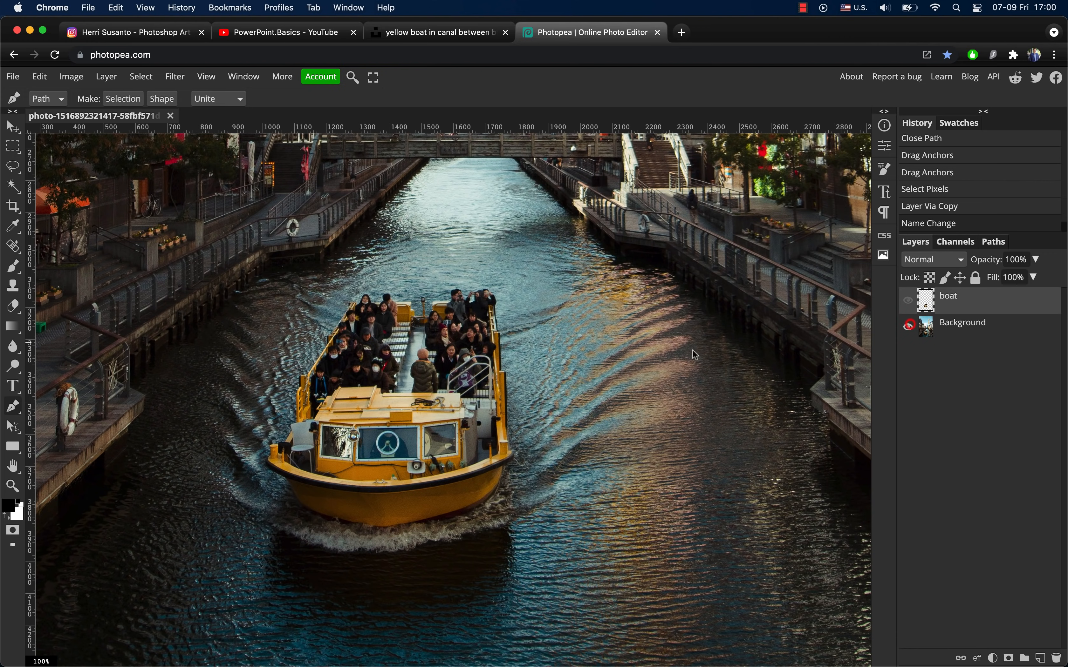
- Draw a loose freehand Lasso selection around the whole boat, with 0 px feather
scroll(478, 357, "left", 3)
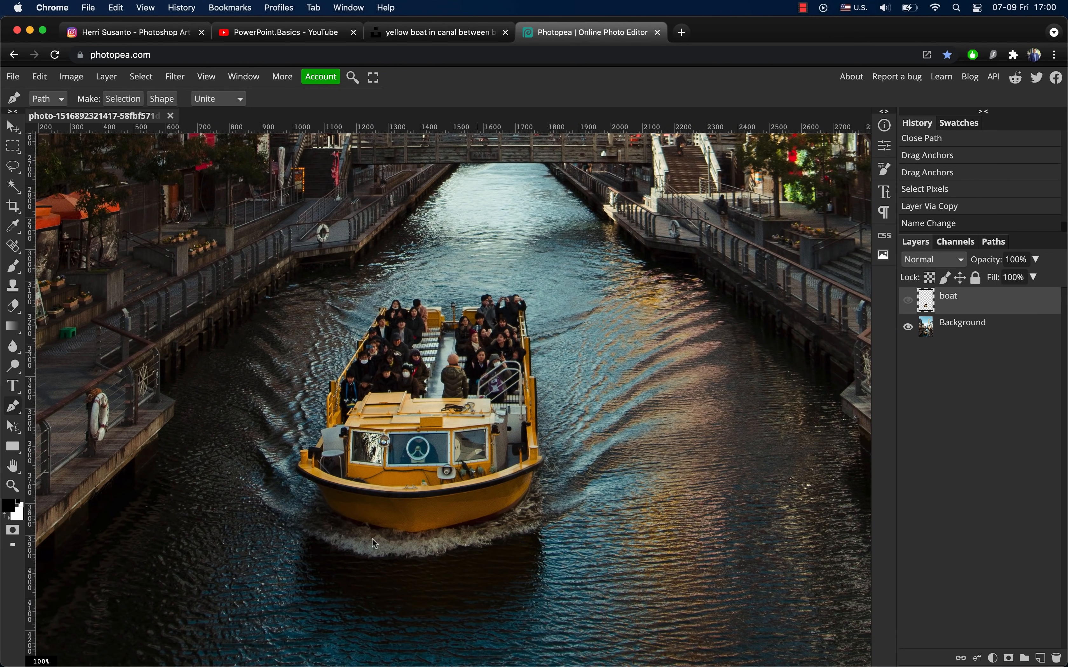
scroll(424, 300, "left", 3)
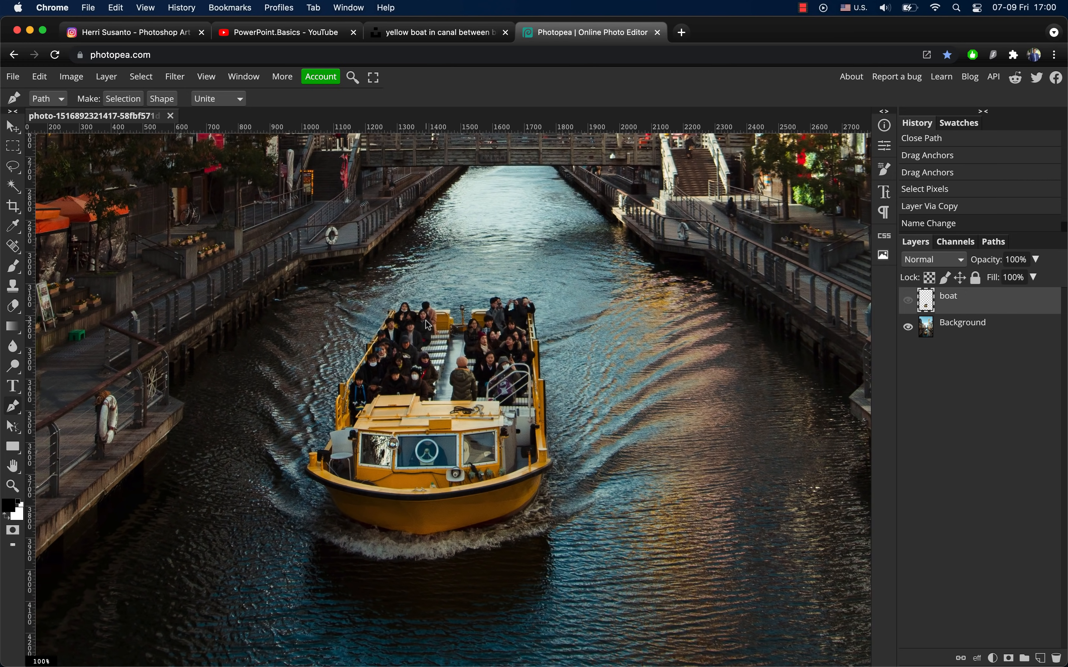
left_click(15, 169)
right_click(15, 169)
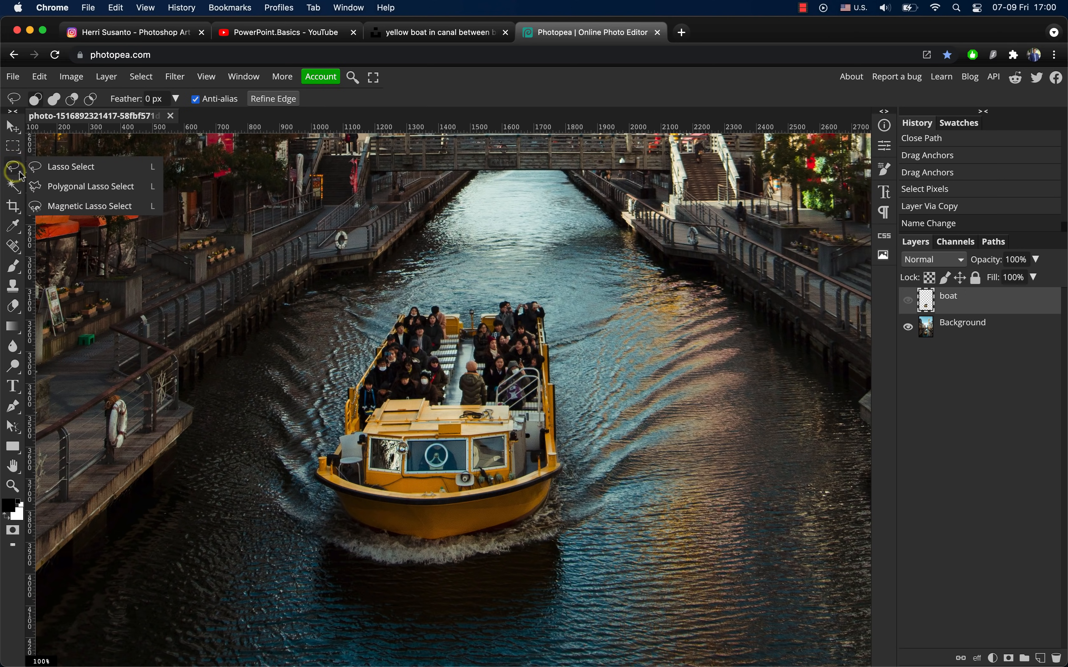
left_click(63, 170)
mouse_move(566, 426)
left_mouse_down()
mouse_move(560, 327)
mouse_move(443, 300)
left_mouse_up()
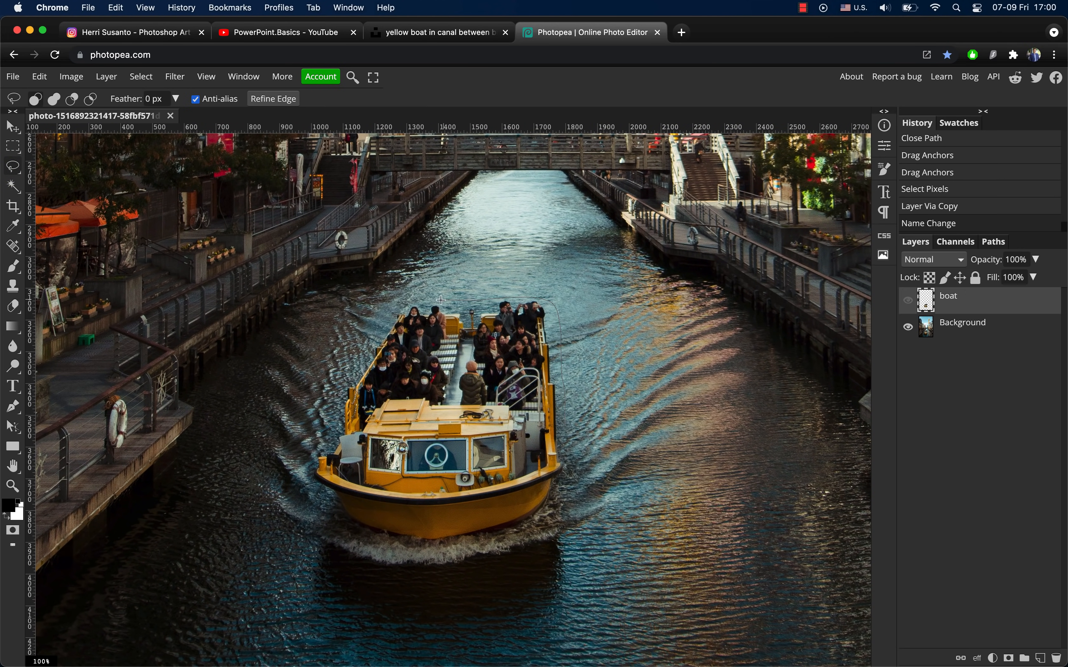
mouse_move(365, 318)
left_mouse_down()
mouse_move(309, 476)
mouse_move(330, 514)
mouse_move(385, 541)
mouse_move(459, 548)
mouse_move(521, 535)
mouse_move(554, 505)
mouse_move(572, 446)
left_mouse_up()
left_click_drag(572, 401, 571, 400)
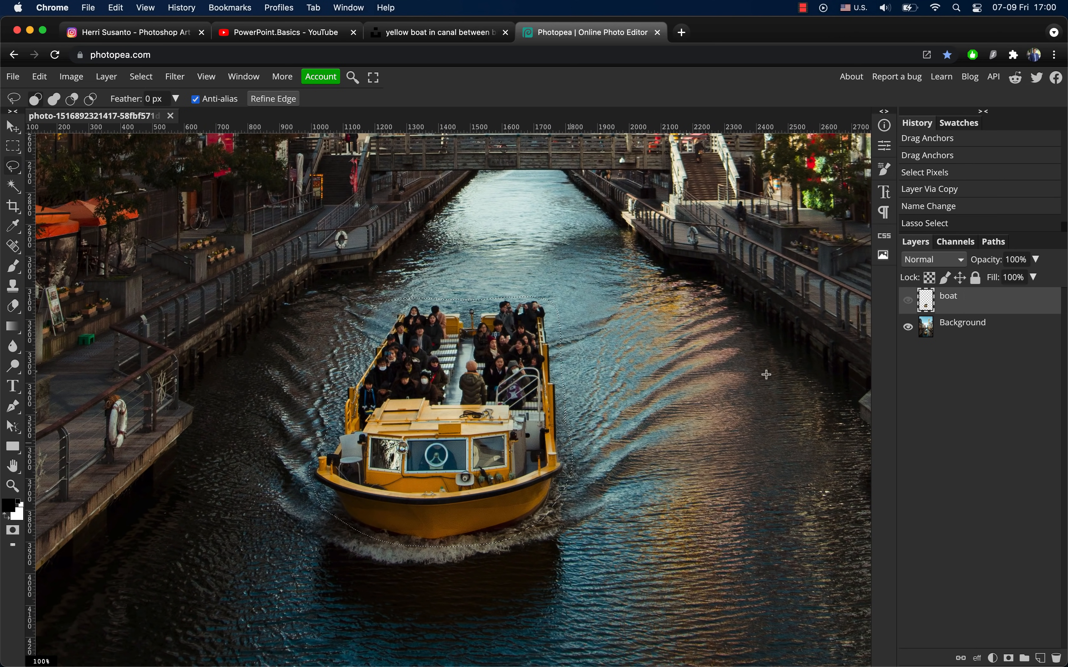
- Try to remove the boat from the Background layer with a Content Aware fill in Normal mode at 100% opacity
left_click(929, 331)
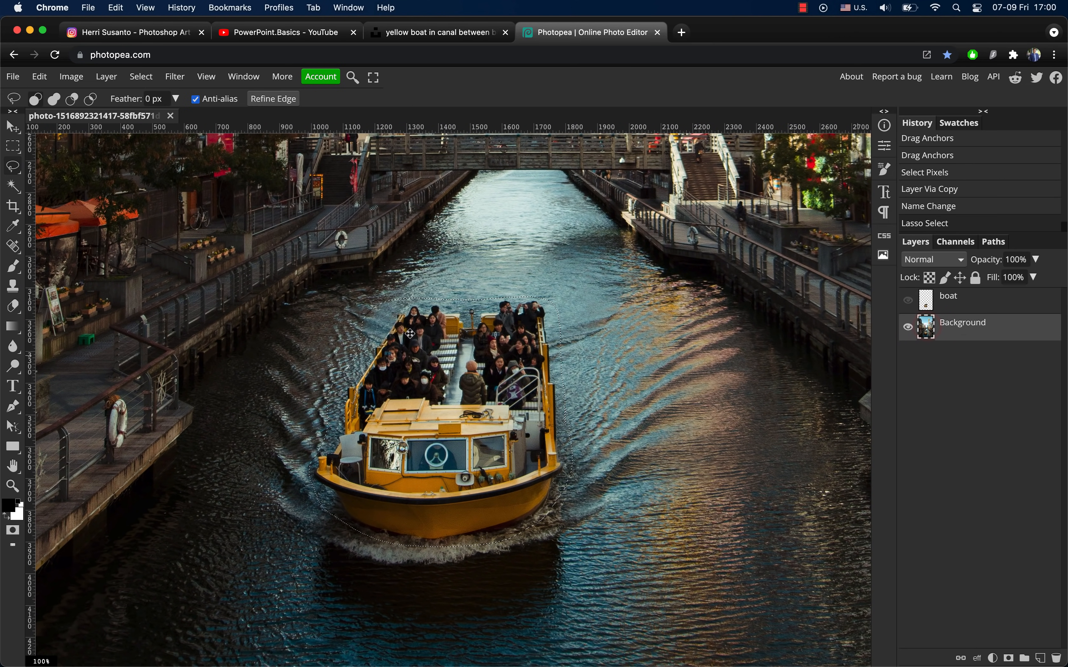
left_click(39, 78)
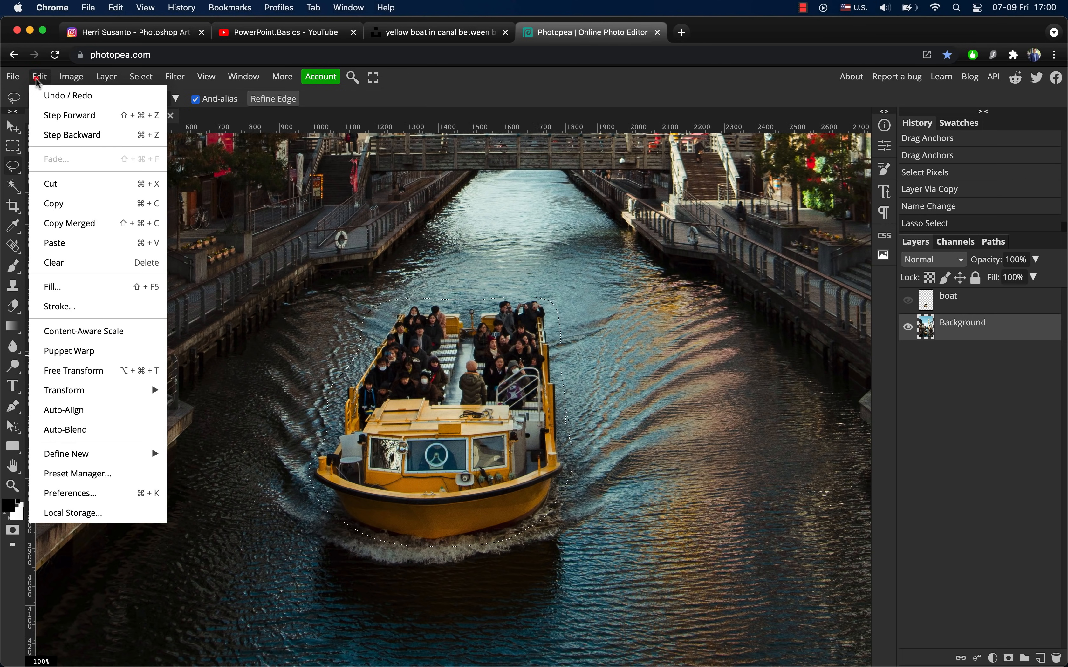
left_click(79, 287)
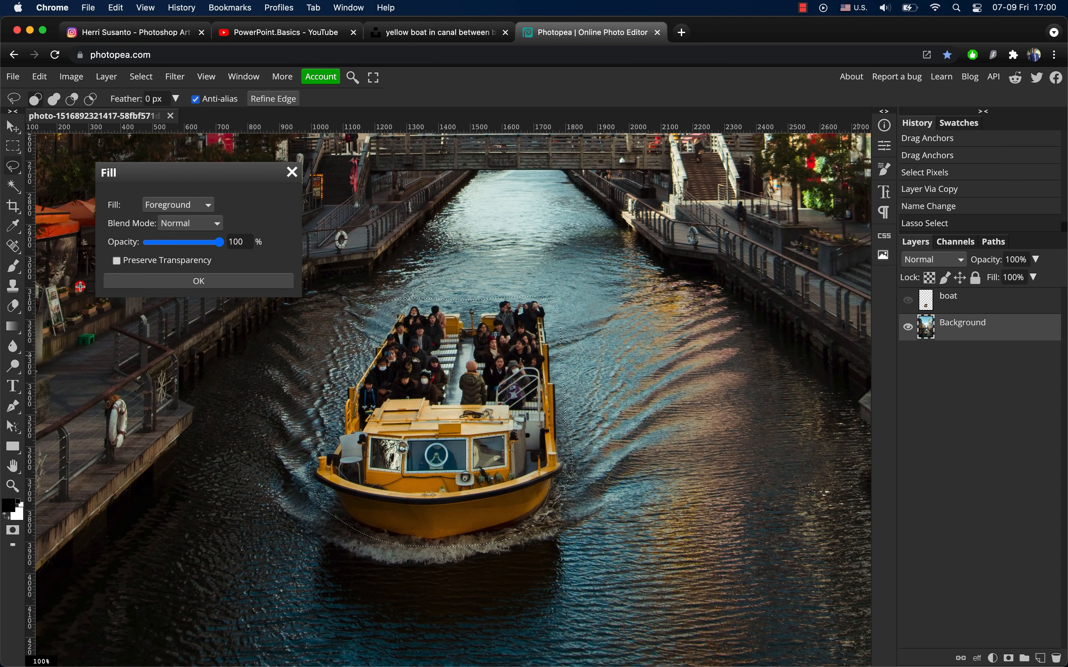
left_click(203, 206)
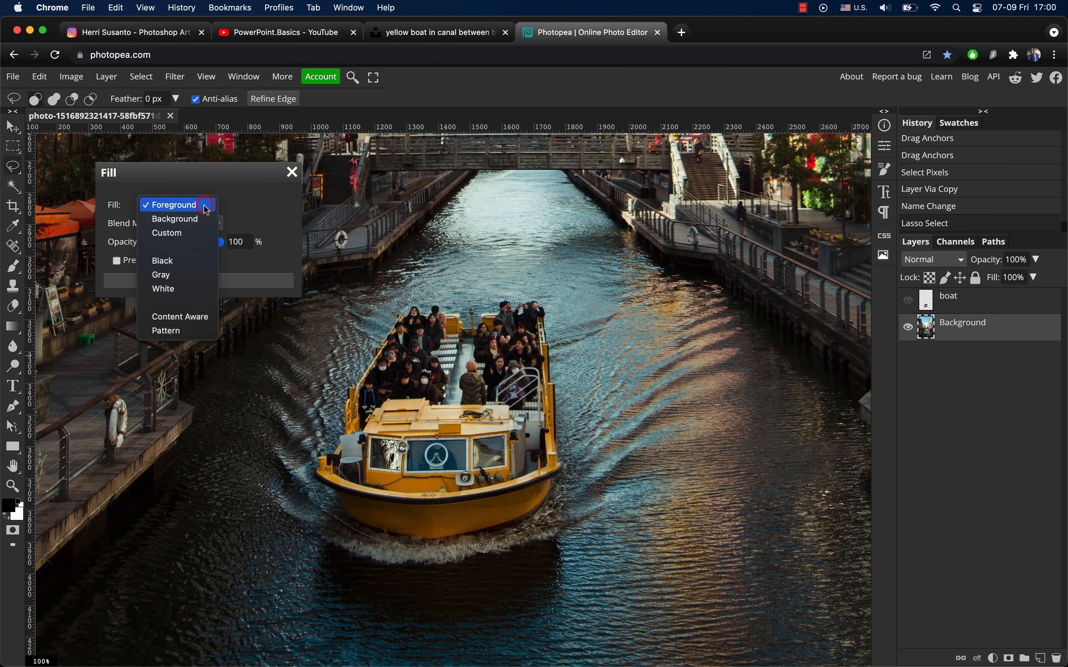
left_click(198, 318)
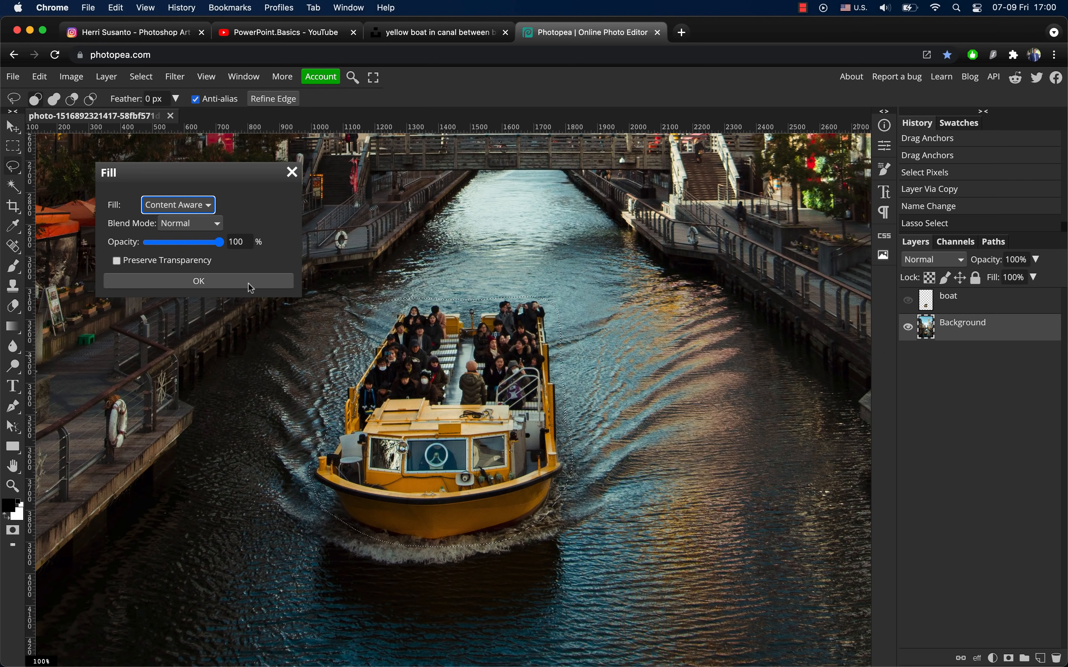
left_click(223, 282)
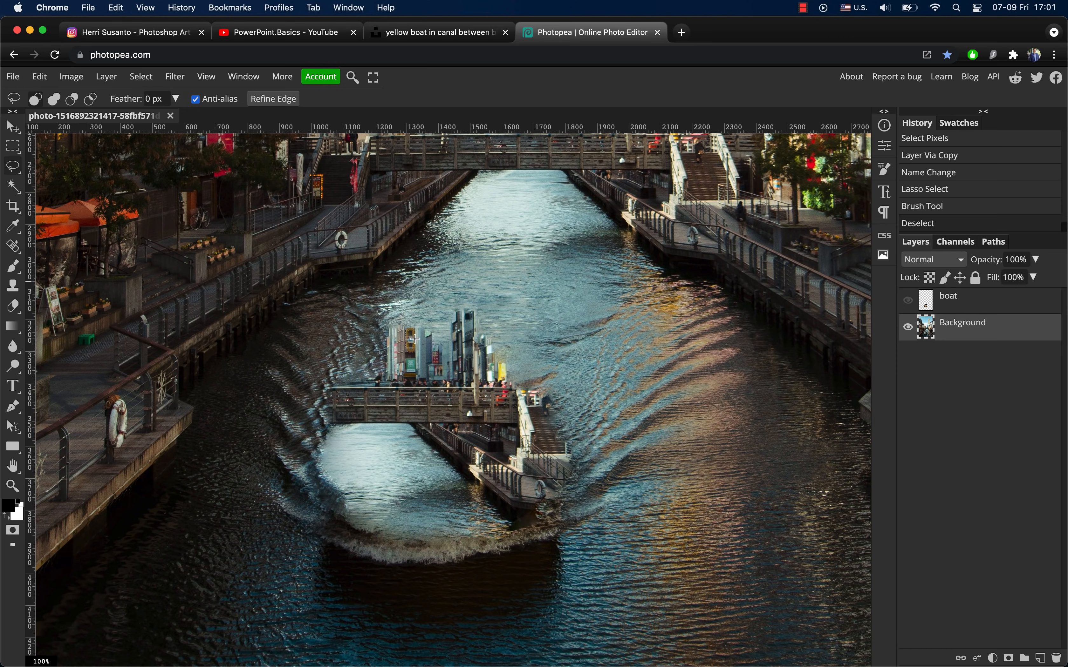
- Inspect the filled area up close, undo the content-aware fill and clear the lasso selection
scroll(414, 339, "down", 2)
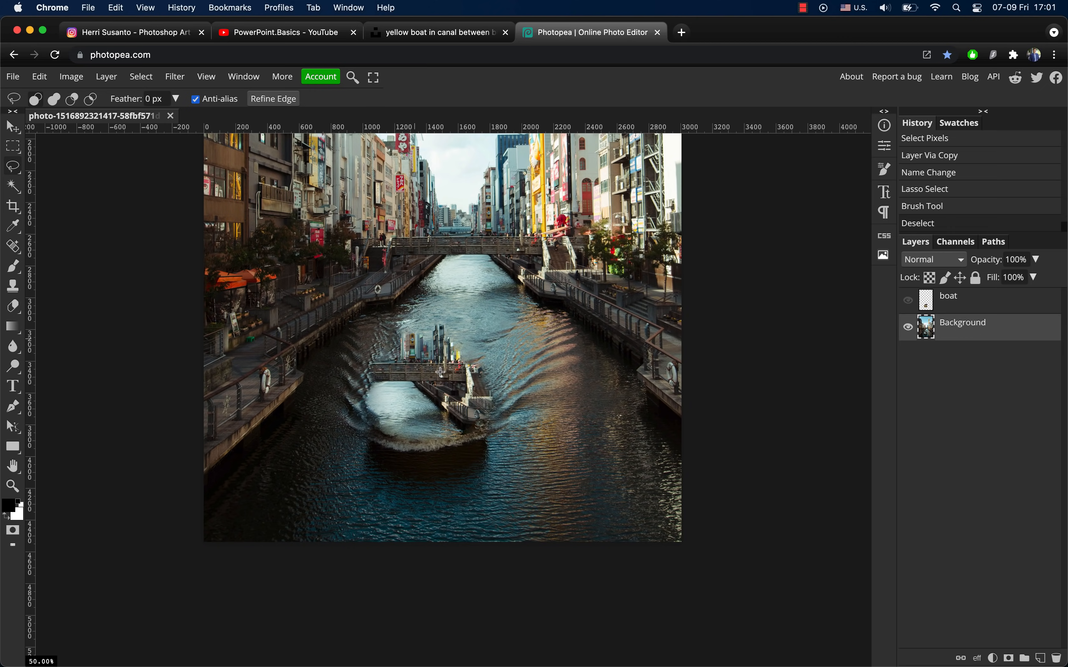
scroll(433, 372, "up", 4)
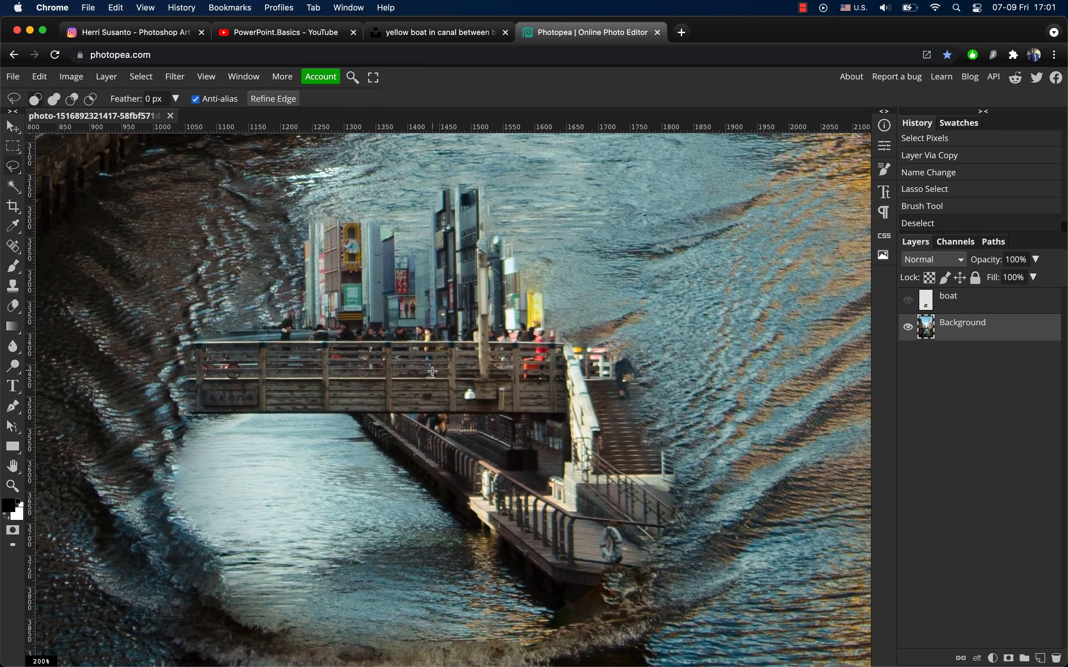
scroll(433, 372, "down", 2)
key("super+z")
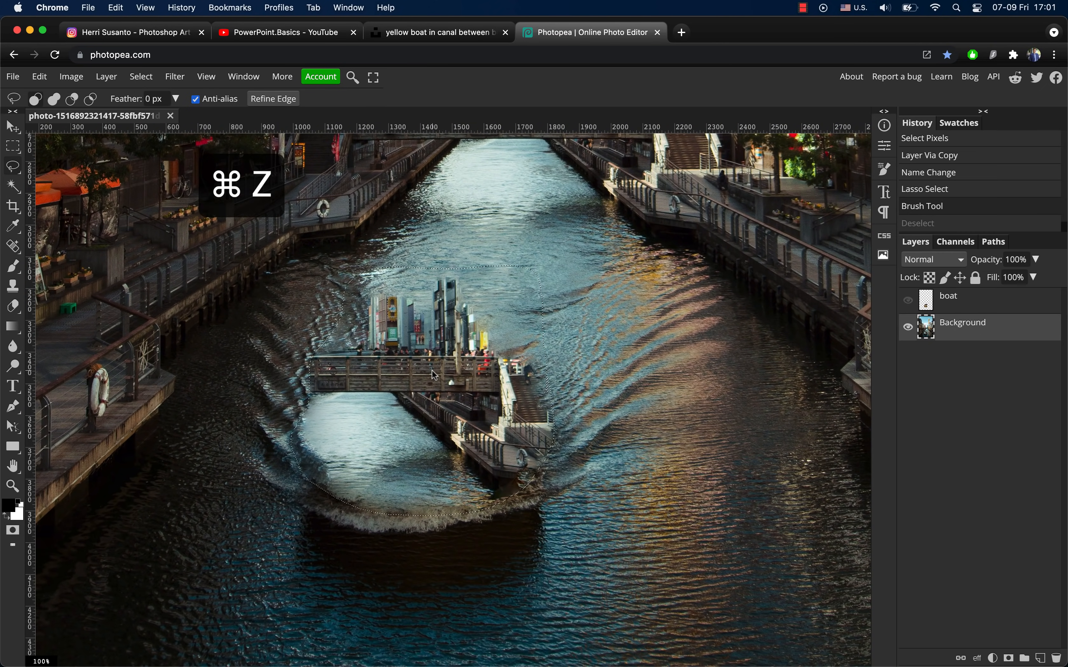
key("super+z")
key("super+d")
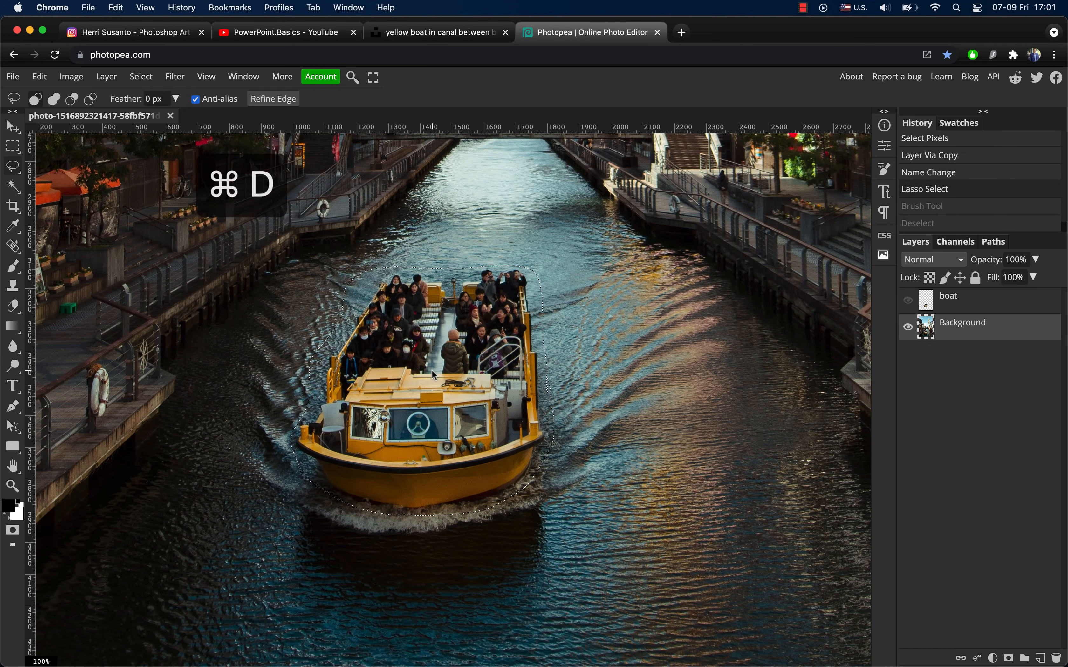
- Lasso the open water surrounding the boat with 0 px feather and add the selection as a raster mask on the Background layer
scroll(432, 371, "down", 3)
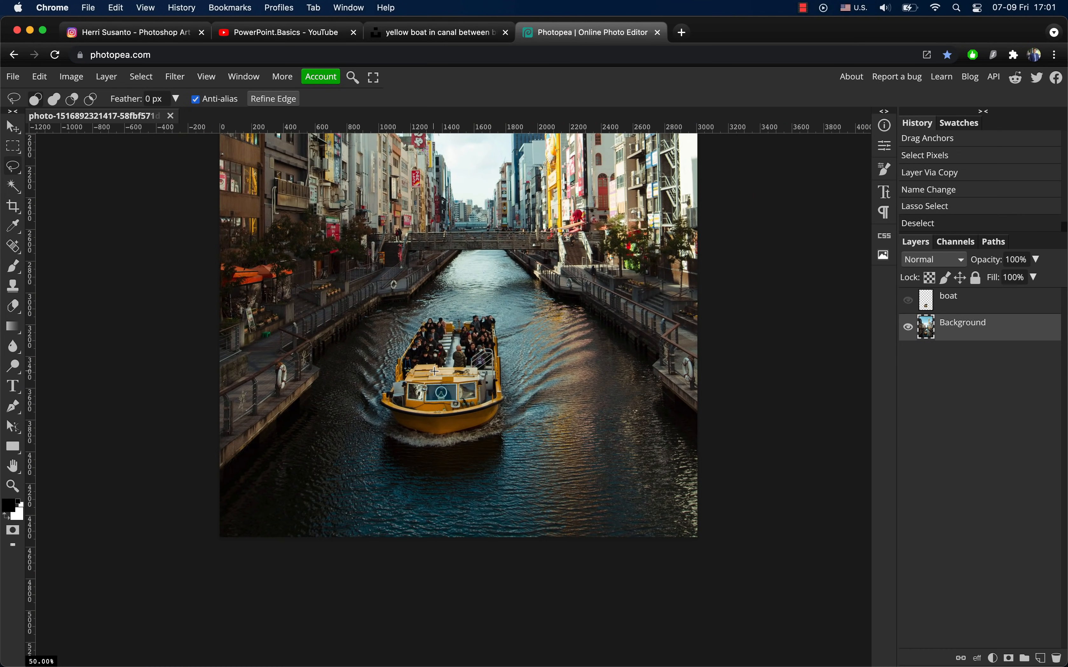
scroll(434, 371, "up", 1)
scroll(470, 358, "up", 2)
scroll(471, 358, "right", 1)
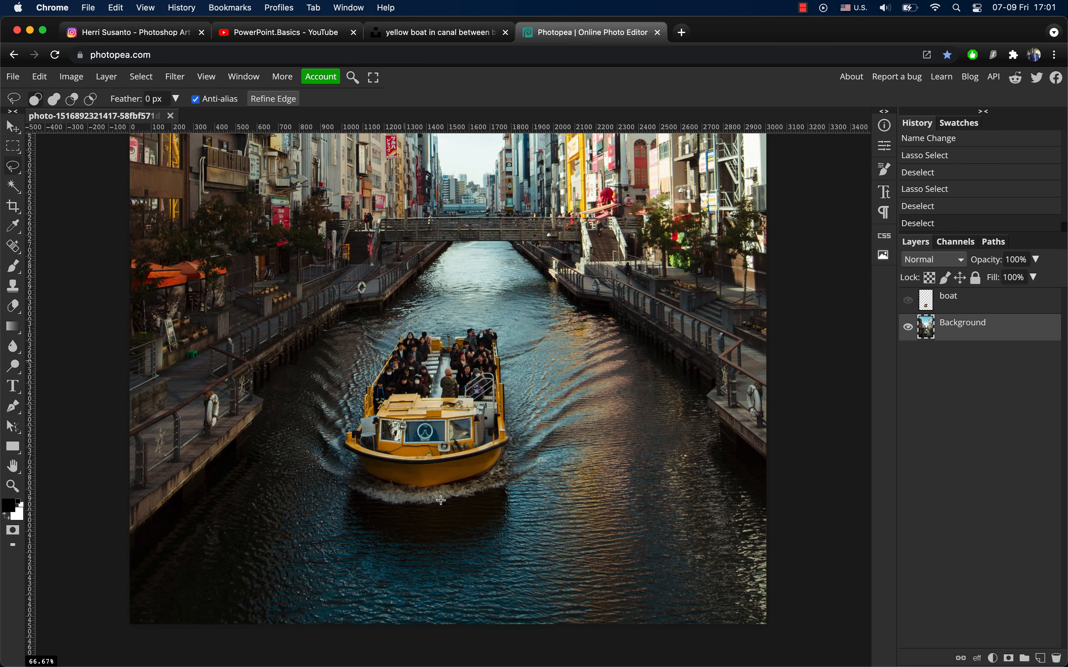
mouse_move(441, 501)
left_mouse_down()
mouse_move(401, 499)
mouse_move(347, 475)
mouse_move(307, 422)
mouse_move(304, 375)
mouse_move(444, 265)
left_mouse_up()
mouse_move(609, 335)
left_mouse_down()
mouse_move(683, 406)
mouse_move(697, 471)
mouse_move(634, 507)
left_mouse_up()
left_click_drag(481, 486, 368, 490)
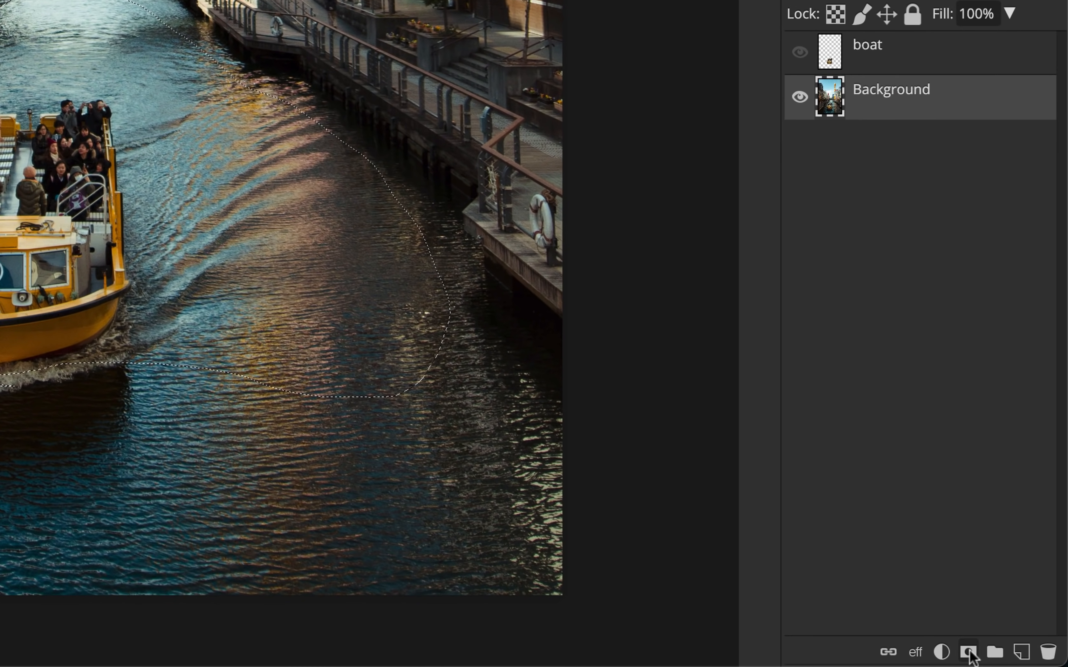
left_click(970, 652)
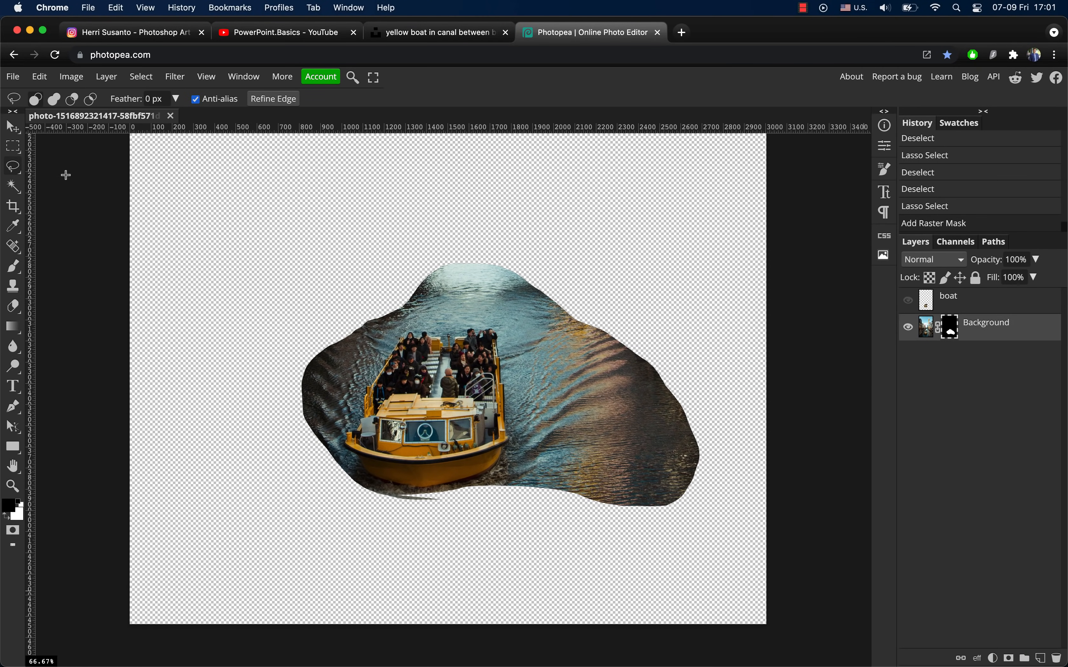
- Lasso the boat inside the masked water and replace it with a Content Aware fill in Normal mode at 100% opacity
mouse_move(505, 354)
left_mouse_down()
mouse_move(494, 321)
mouse_move(465, 324)
left_mouse_up()
mouse_move(341, 421)
left_mouse_down()
mouse_move(353, 470)
mouse_move(450, 493)
mouse_move(511, 459)
mouse_move(516, 435)
left_mouse_up()
left_click_drag(504, 347, 504, 351)
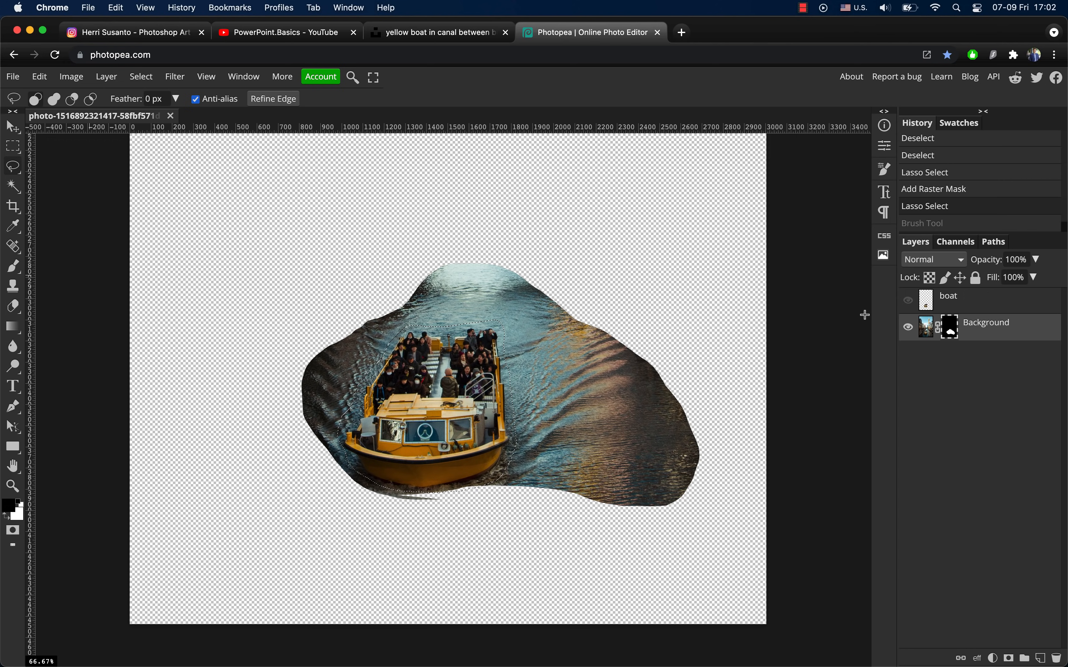
left_click(930, 334)
left_click(40, 76)
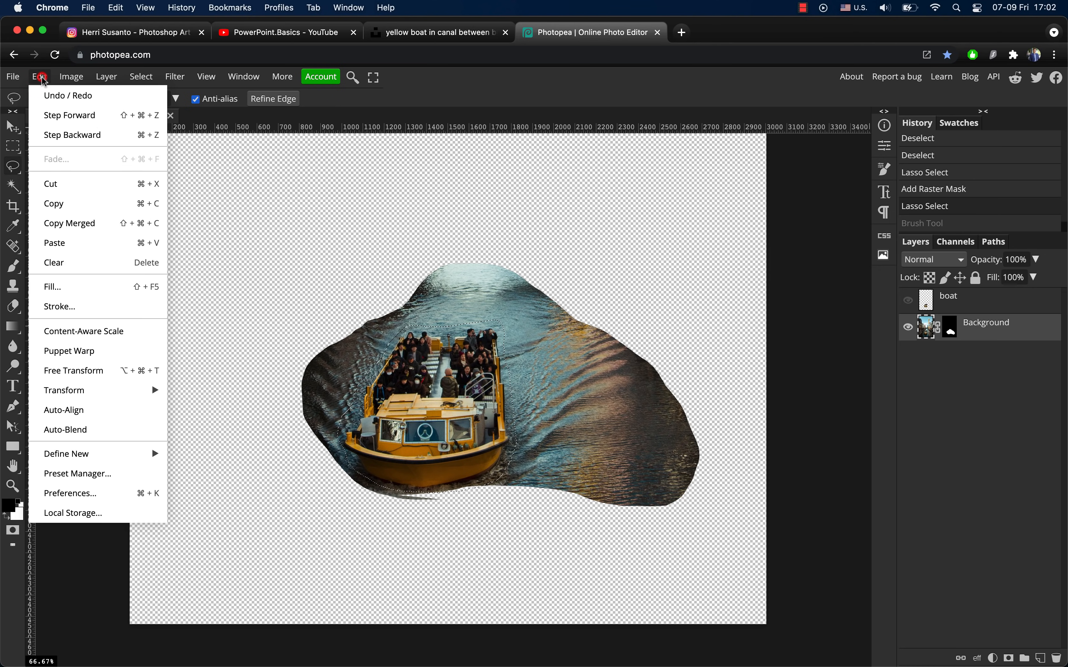
left_click(85, 288)
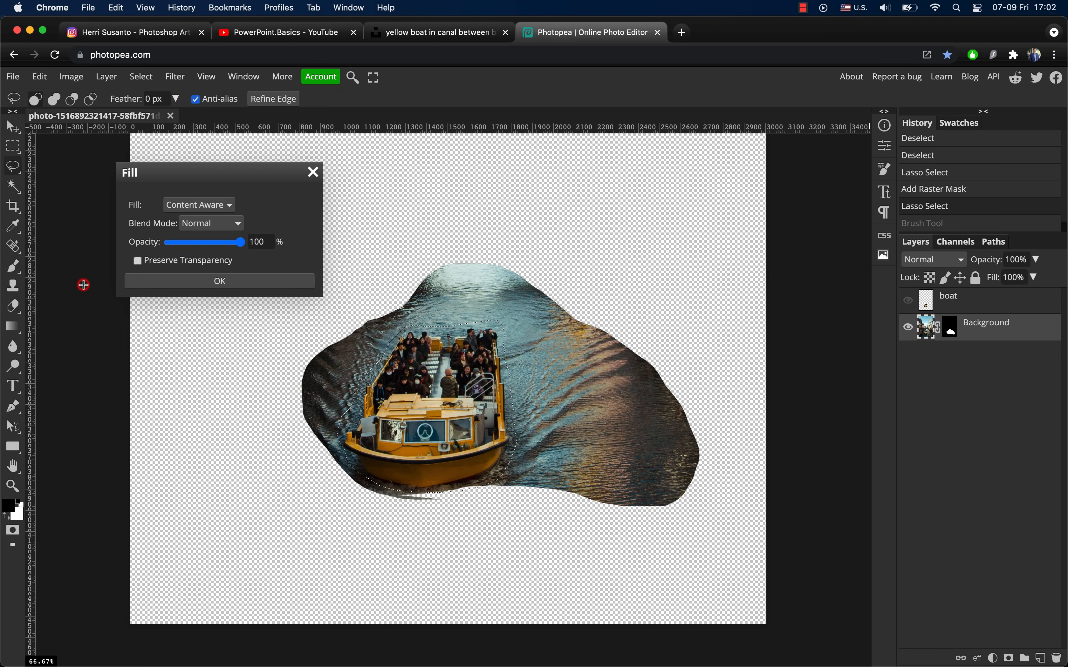
left_click(198, 285)
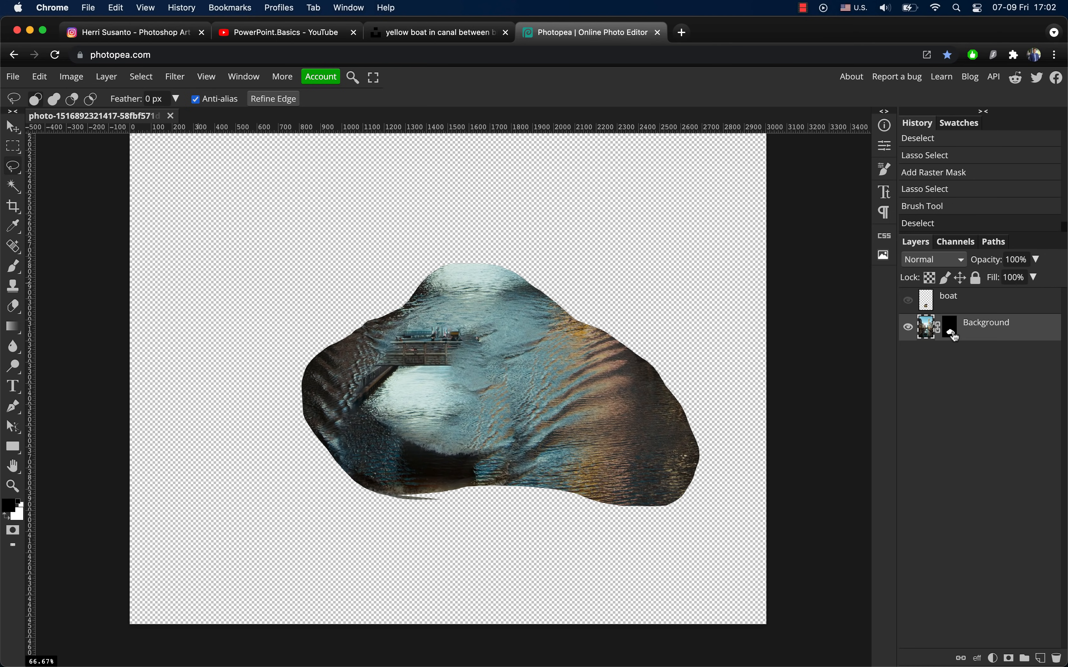
- Delete the raster mask from the Background layer and inspect the filled water up close
right_click(951, 325)
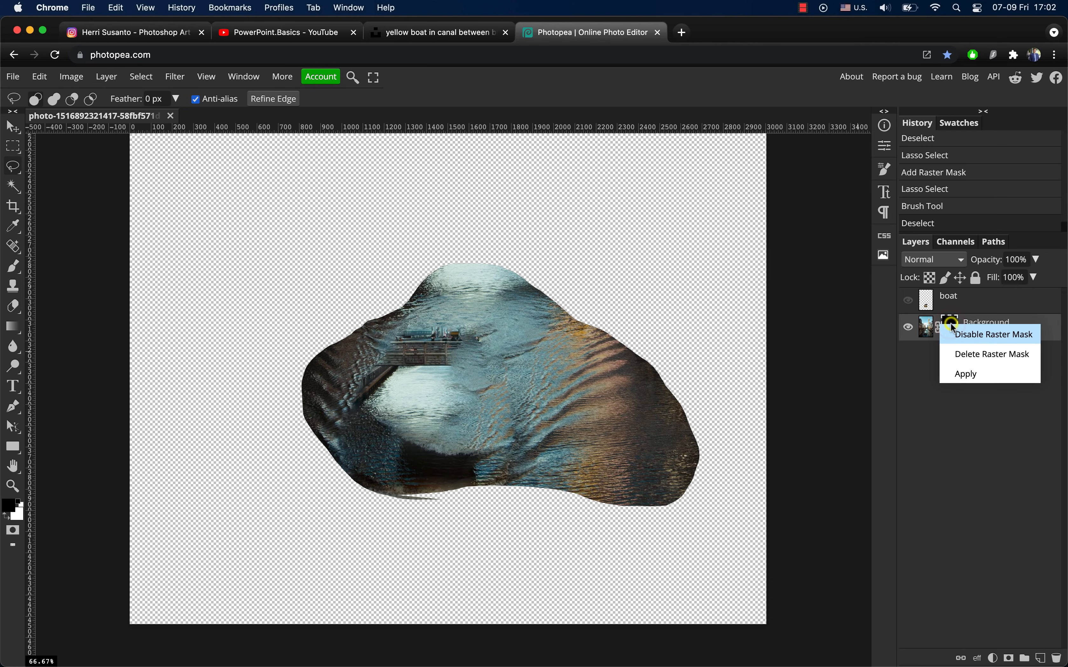
left_click(972, 354)
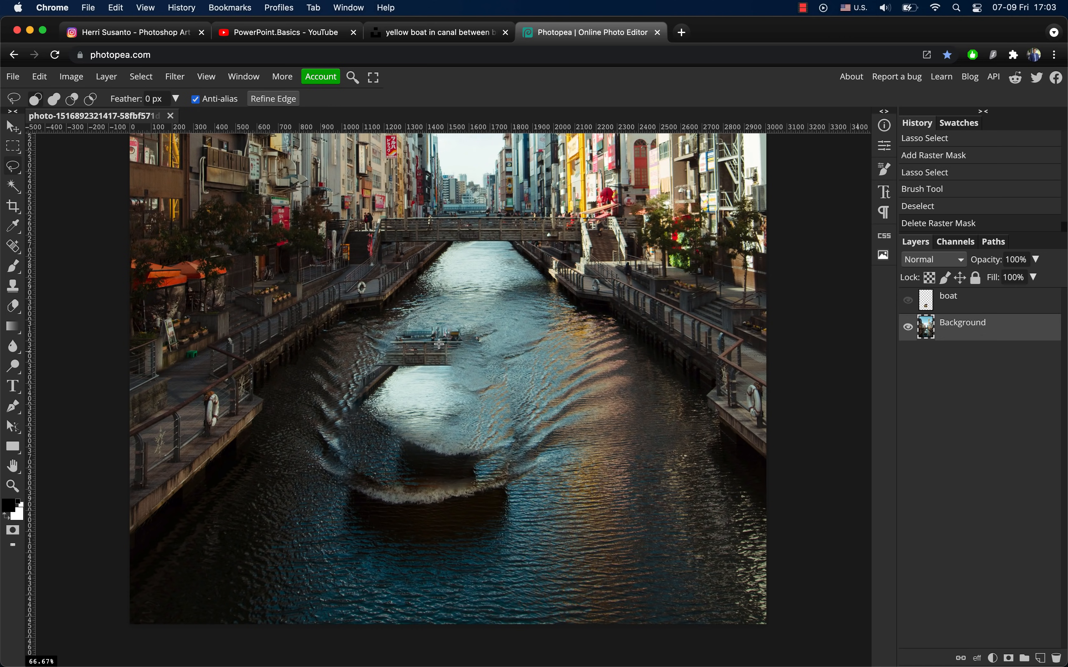
scroll(439, 344, "up", 5)
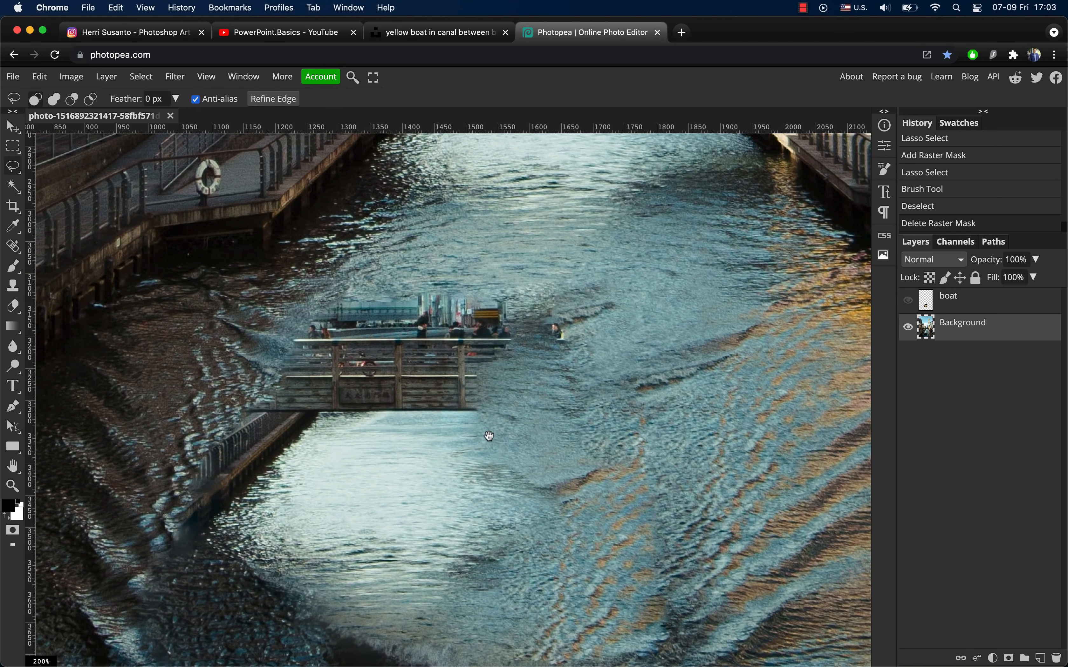
scroll(488, 436, "down", 3)
scroll(488, 436, "left", 1)
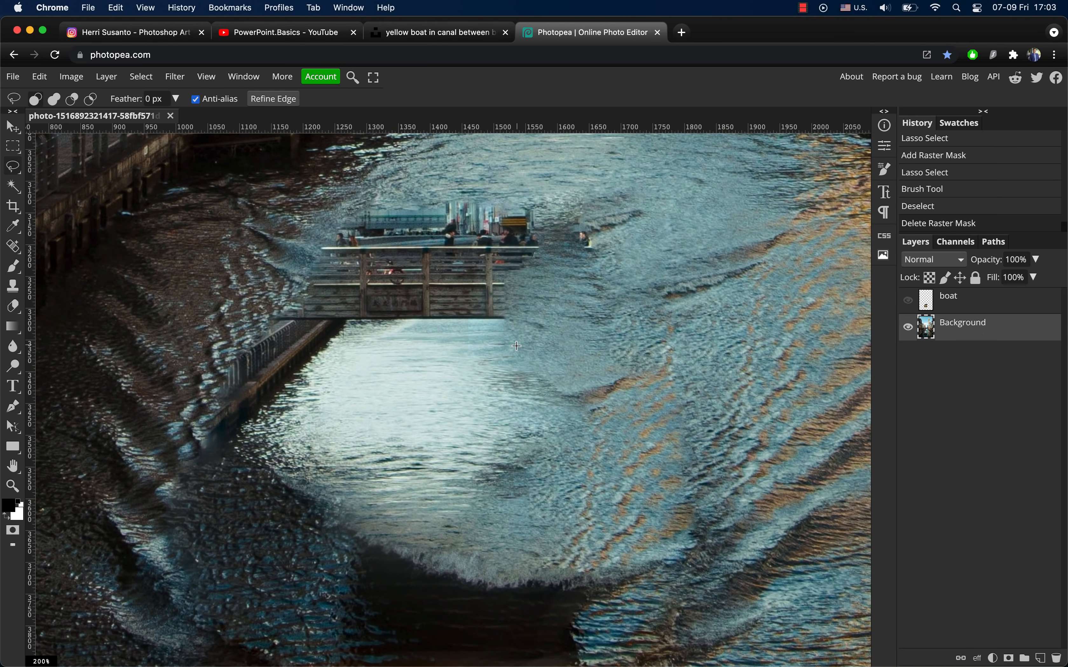
scroll(516, 347, "down", 3)
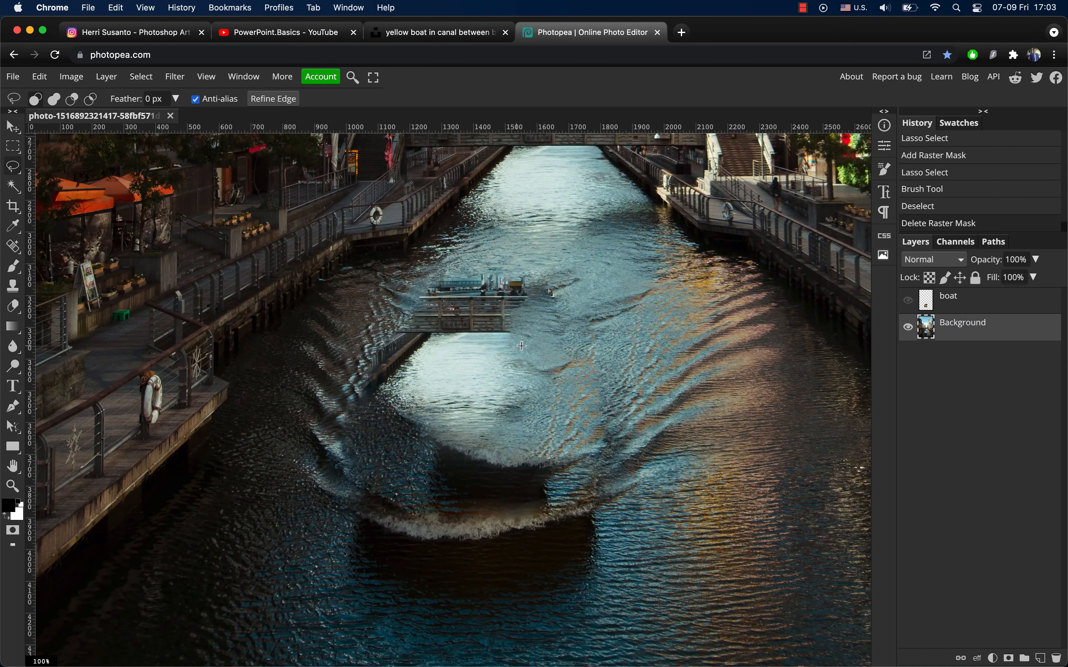
scroll(567, 328, "up", 1)
scroll(567, 328, "right", 2)
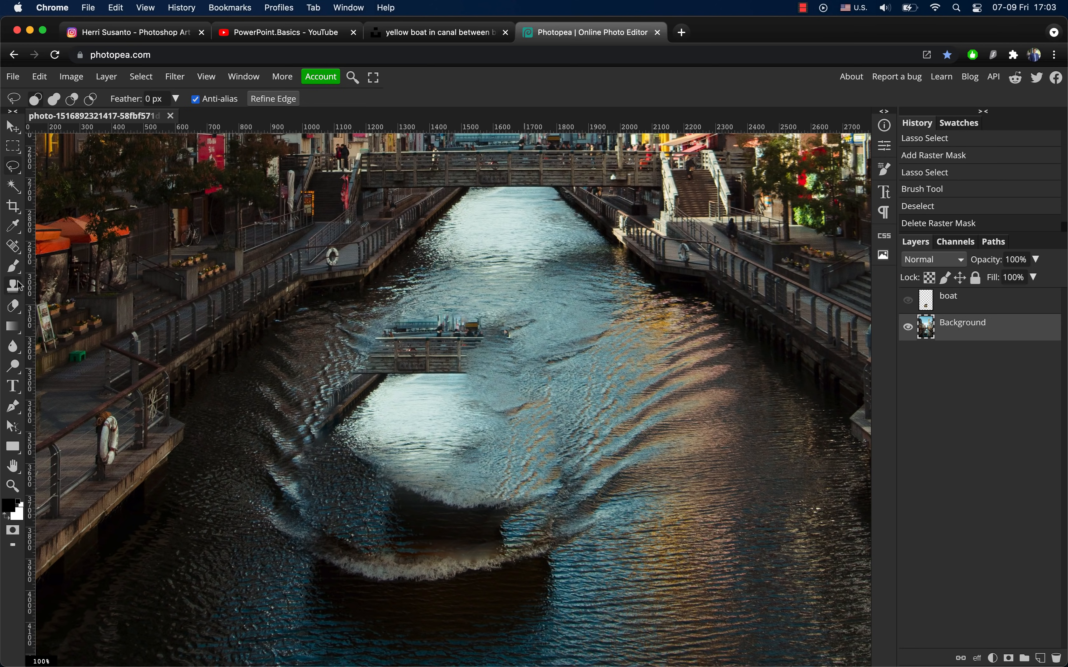
- Cover the stray bridge fragment and quay edge in the river with clean water using the Patch Tool in Source mode
right_click(14, 248)
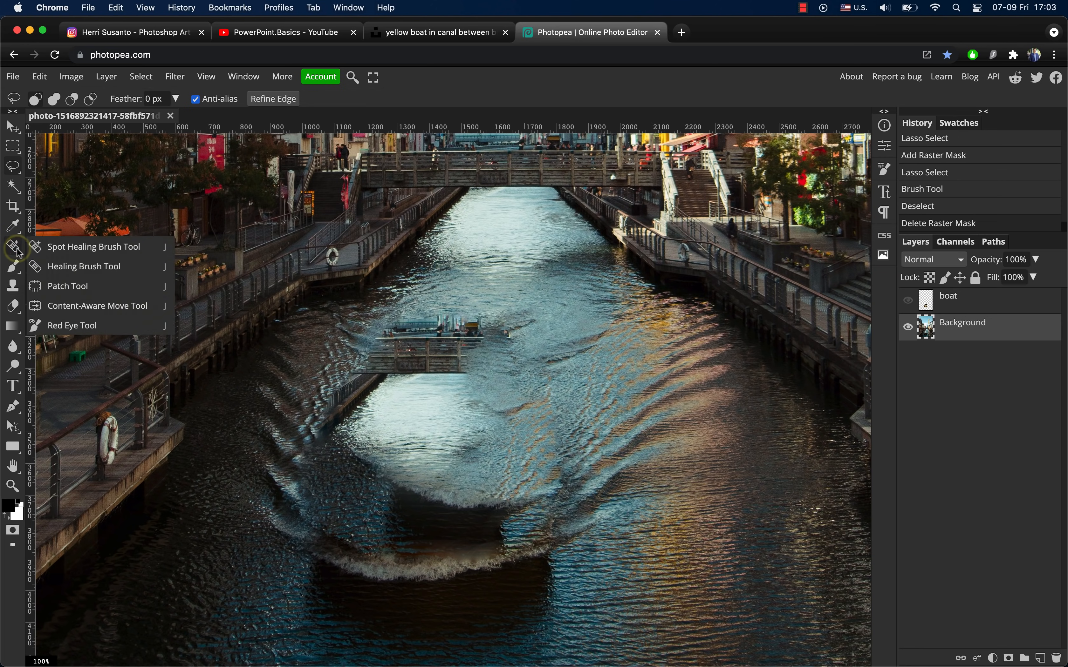
left_click(73, 288)
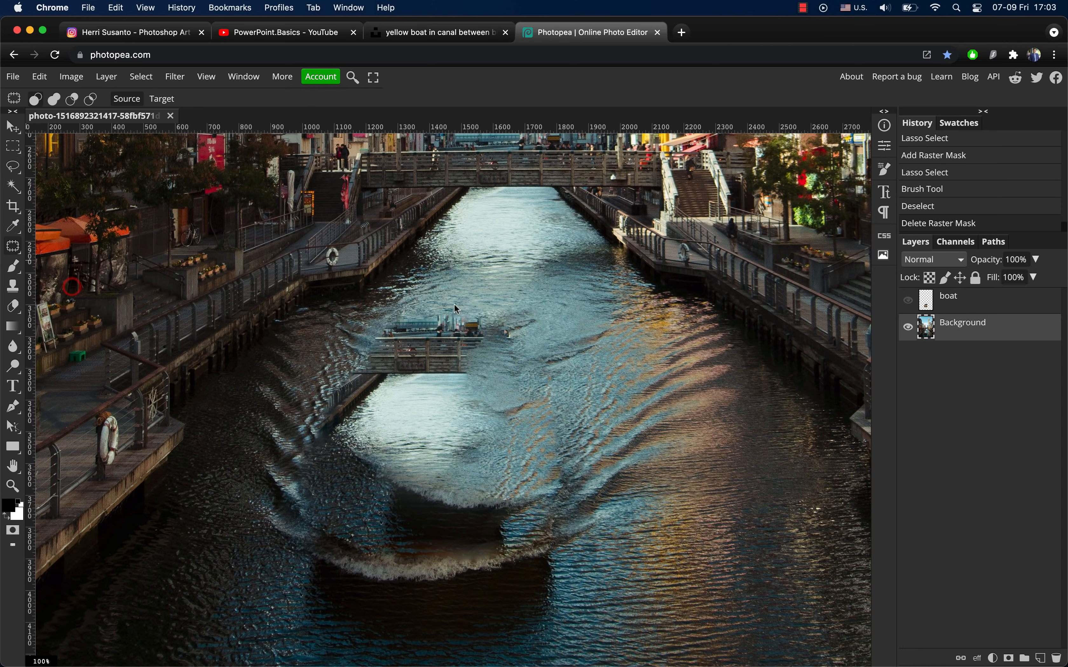
mouse_move(526, 328)
left_mouse_down()
mouse_move(471, 300)
mouse_move(403, 308)
left_mouse_up()
left_click_drag(525, 351, 521, 347)
left_click_drag(456, 344, 555, 344)
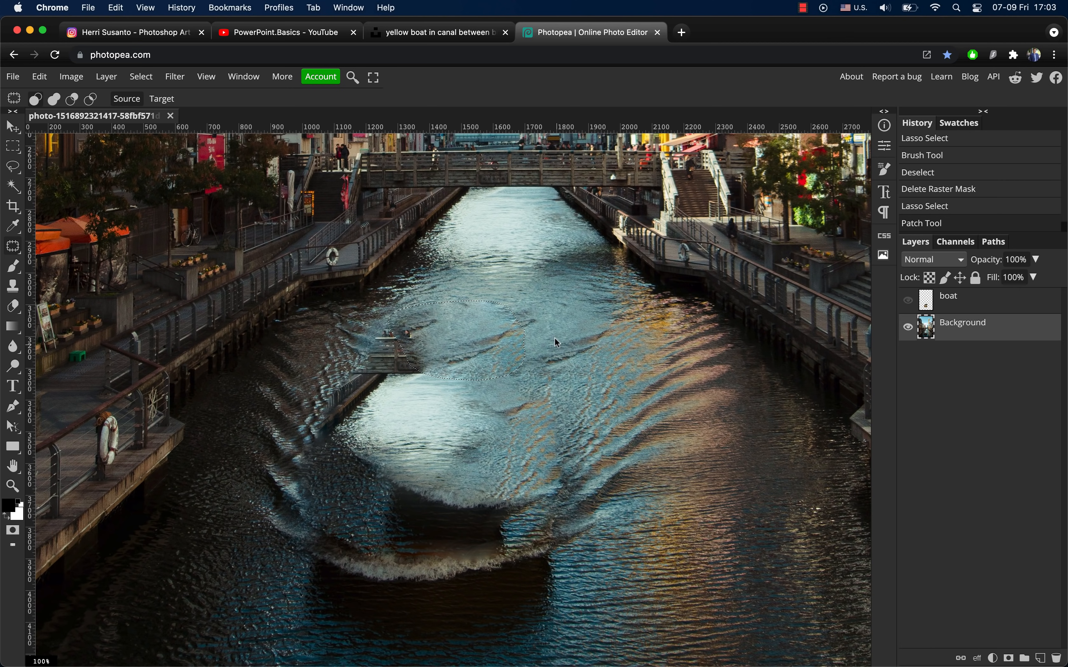
mouse_move(379, 318)
left_mouse_down()
mouse_move(351, 379)
mouse_move(431, 353)
mouse_move(379, 314)
left_mouse_up()
left_click_drag(339, 363, 319, 358)
mouse_move(356, 436)
left_mouse_down()
mouse_move(329, 371)
mouse_move(397, 446)
mouse_move(497, 509)
left_mouse_up()
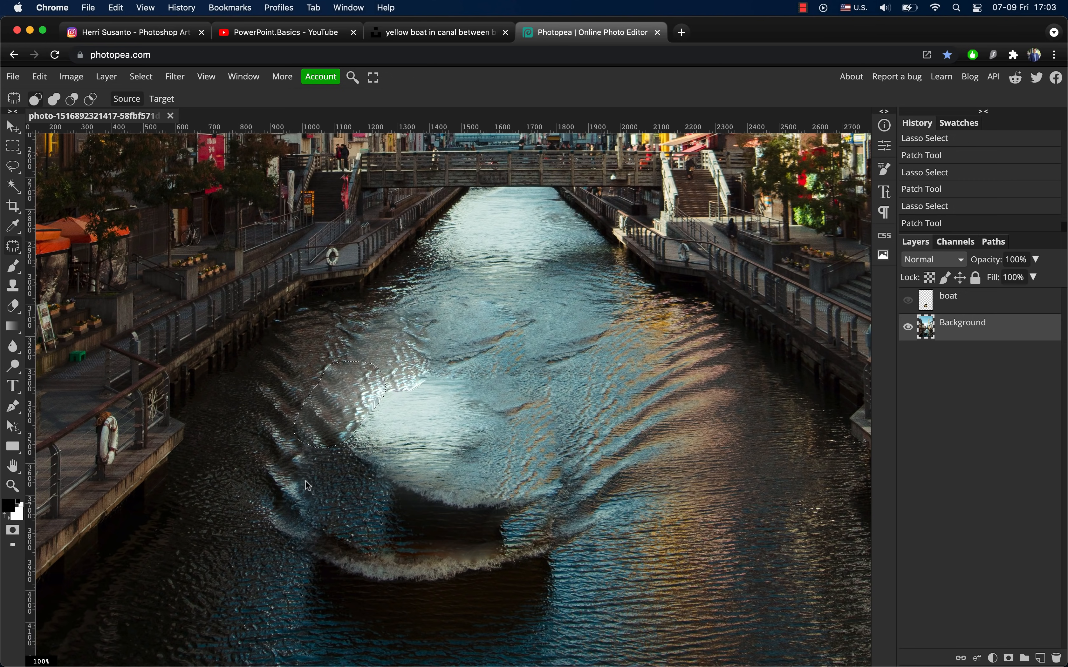
- Patch the dark area below the bright spot in the river with surrounding water and clear the selection
mouse_move(349, 520)
left_mouse_down()
mouse_move(531, 537)
mouse_move(347, 514)
left_mouse_up()
left_click_drag(444, 517, 465, 473)
mouse_move(313, 485)
left_mouse_down()
mouse_move(316, 451)
mouse_move(512, 387)
left_mouse_up()
key("ctrl+d")
- Rename the Background layer as river and compare the whole image with the boat layer shown and hidden
double_click(964, 322)
type("river")
key("Return")
key("super+0")
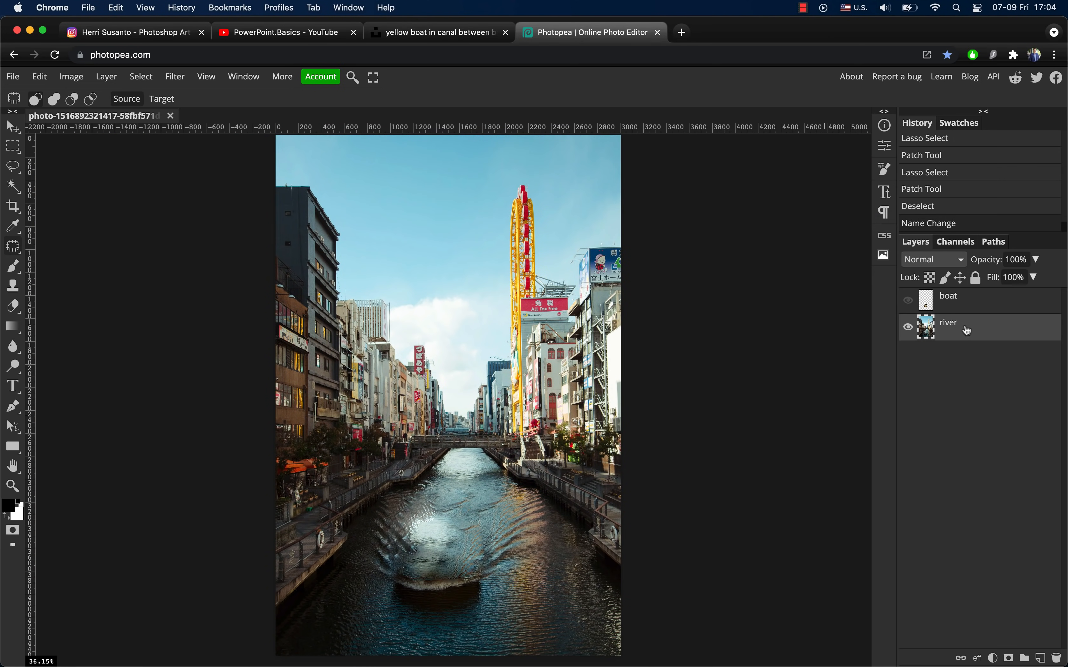
left_click(909, 301)
left_click(909, 301)
left_click(909, 302)
left_click(908, 301)
- Copy the entire river image, add a second slide to the PowerPoint presentation and paste the image onto it
key("super+a")
key("super+c")
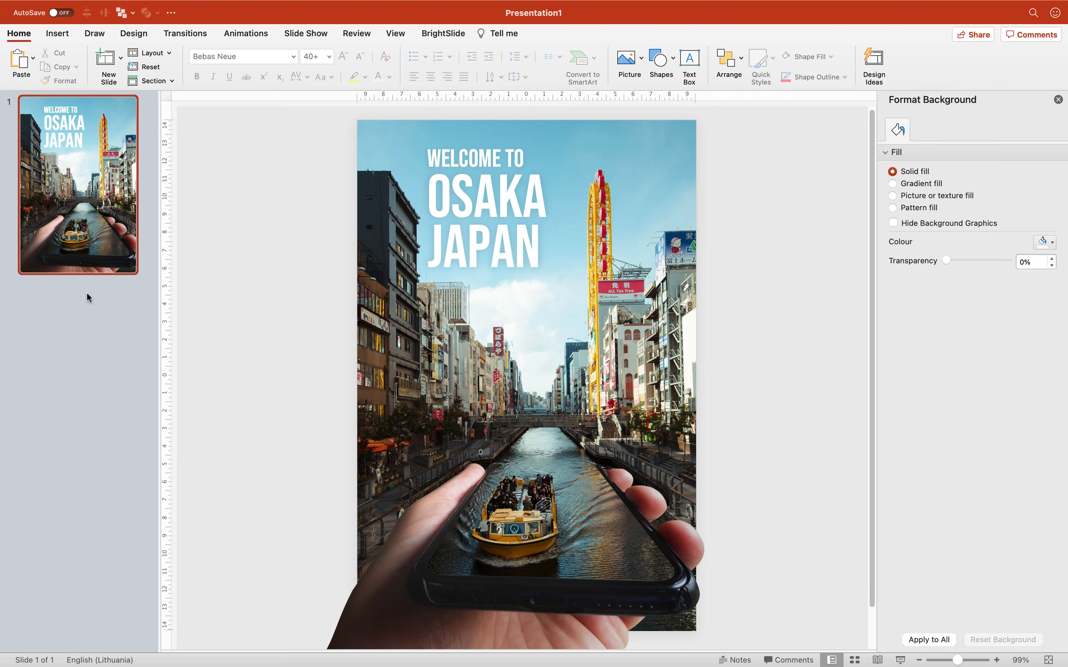
left_click(87, 293)
key("Return")
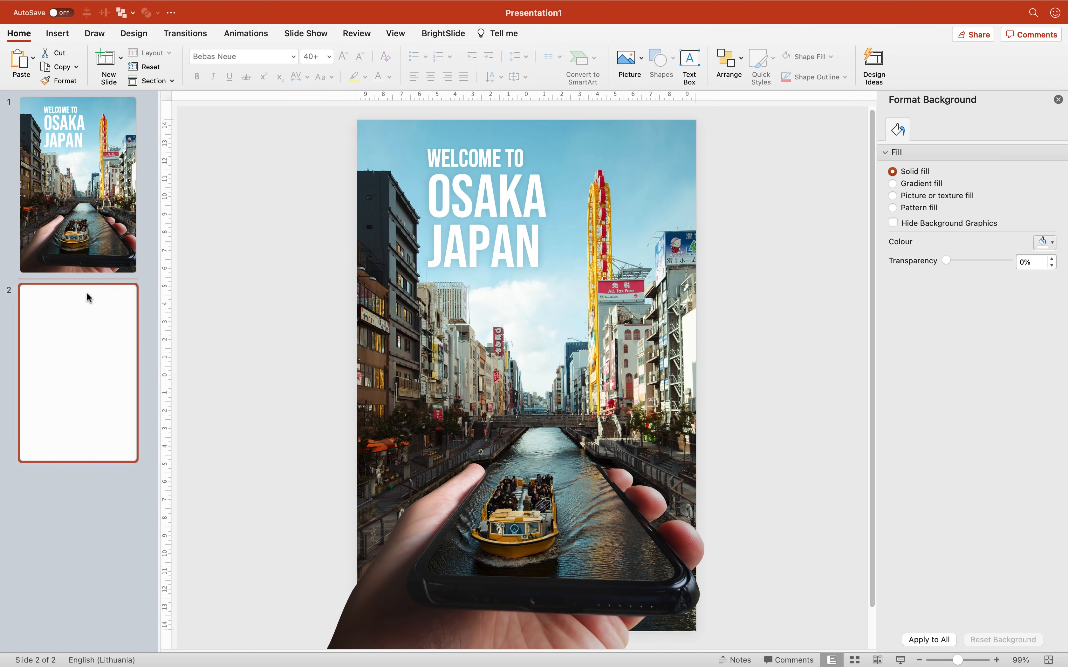
key("super+v")
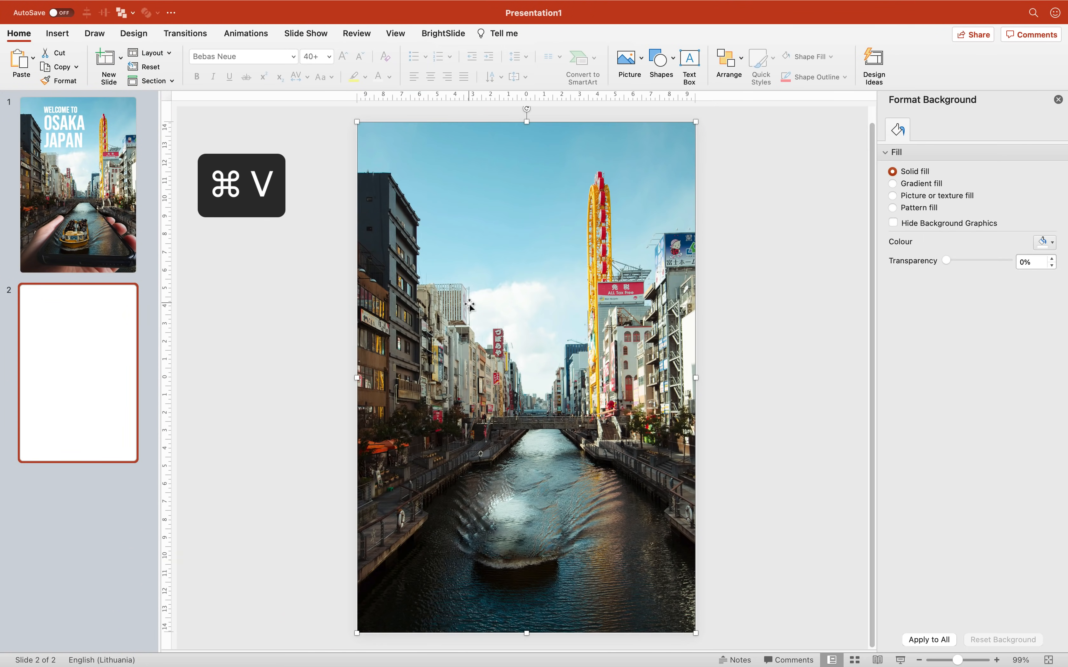
left_click(310, 291)
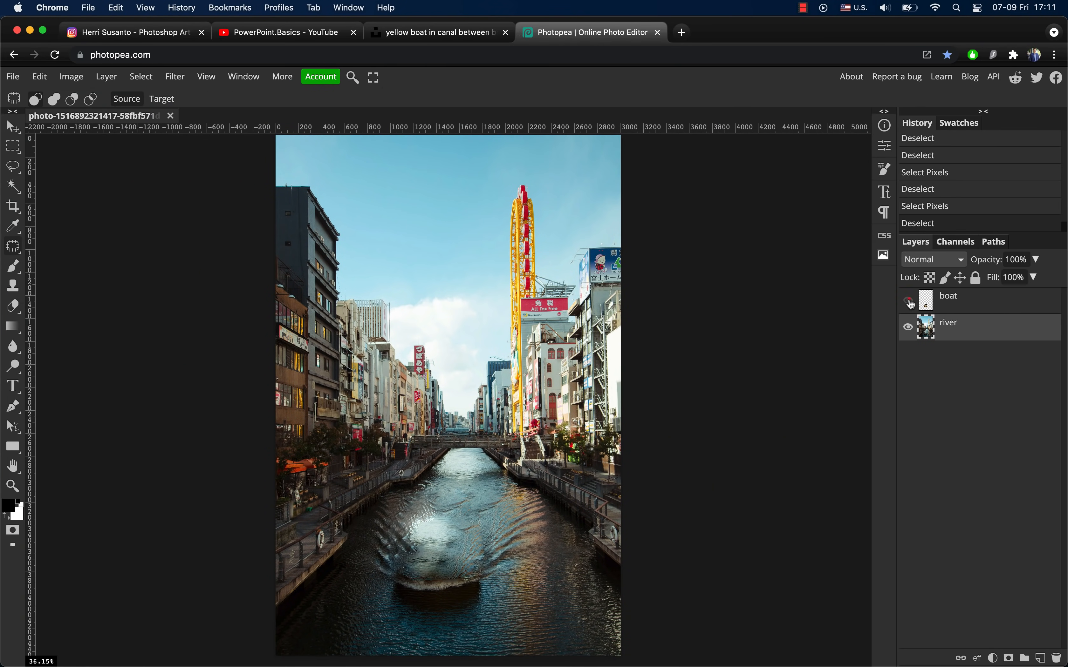
- Return to Photopea, show the boat layer, select its pixels and copy the boat onto slide 2 in PowerPoint
left_click(909, 302)
left_click(927, 303)
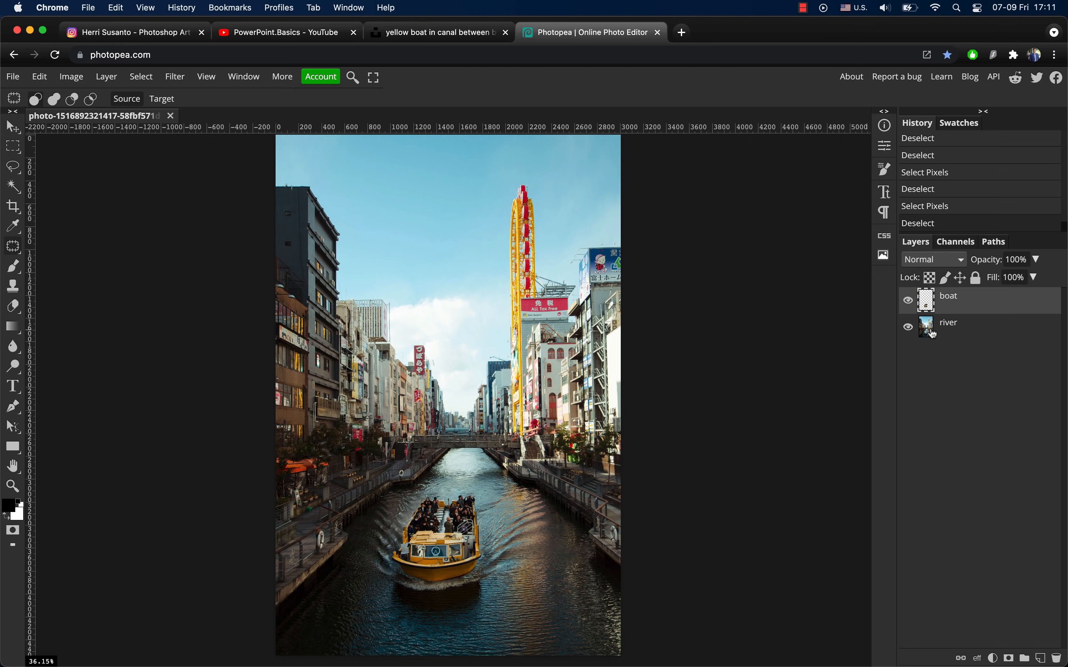
left_click(929, 302, "super")
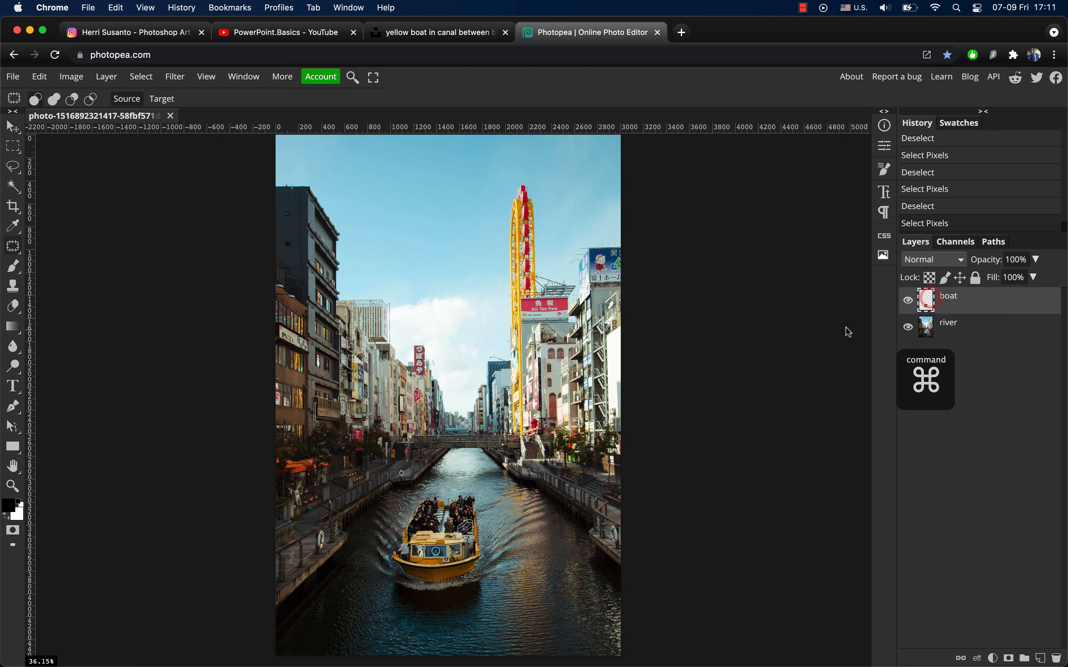
key("cmd+c")
key("ctrl+Right")
key("cmd+v")
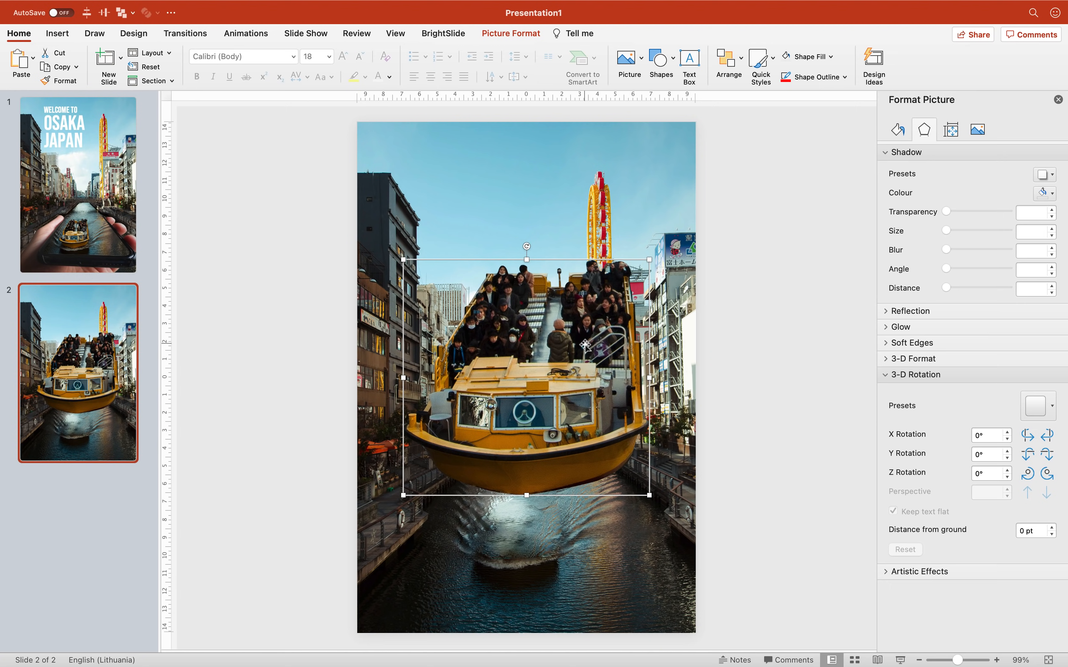
- Cut the pasted boat from slide 2 and paste it onto slide 1
key("super+x")
left_click(112, 228)
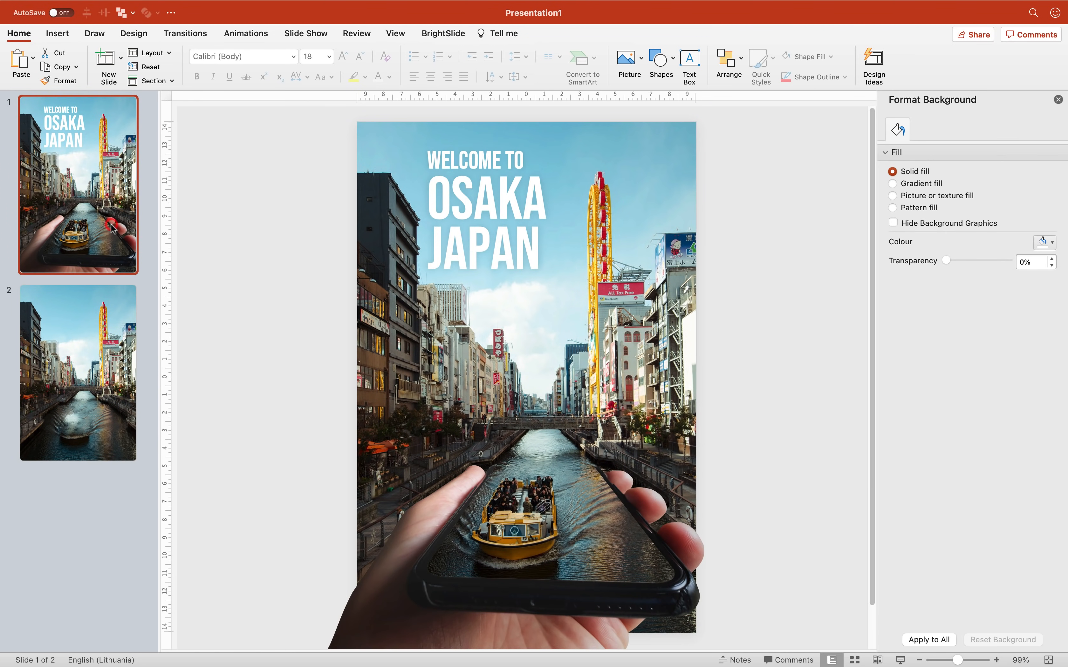
key("super+v")
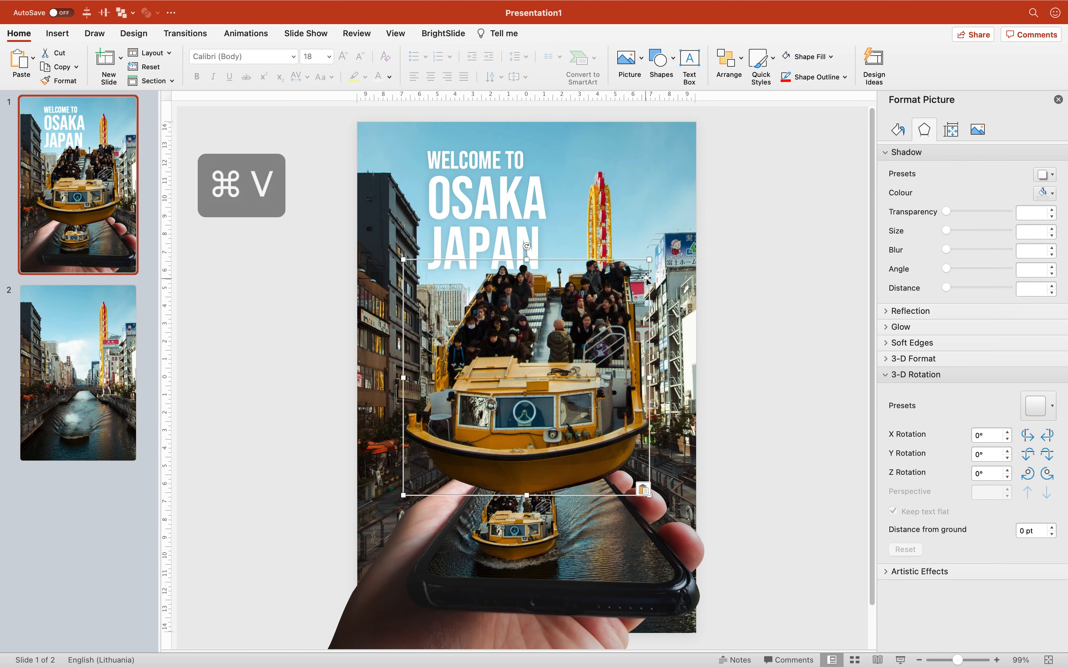
- Shrink the pasted boat and align it exactly over the finished boat on the phone screen on slide 1
left_click_drag(649, 259, 526, 377)
left_click_drag(484, 427, 529, 462)
scroll(518, 375, "up", 5)
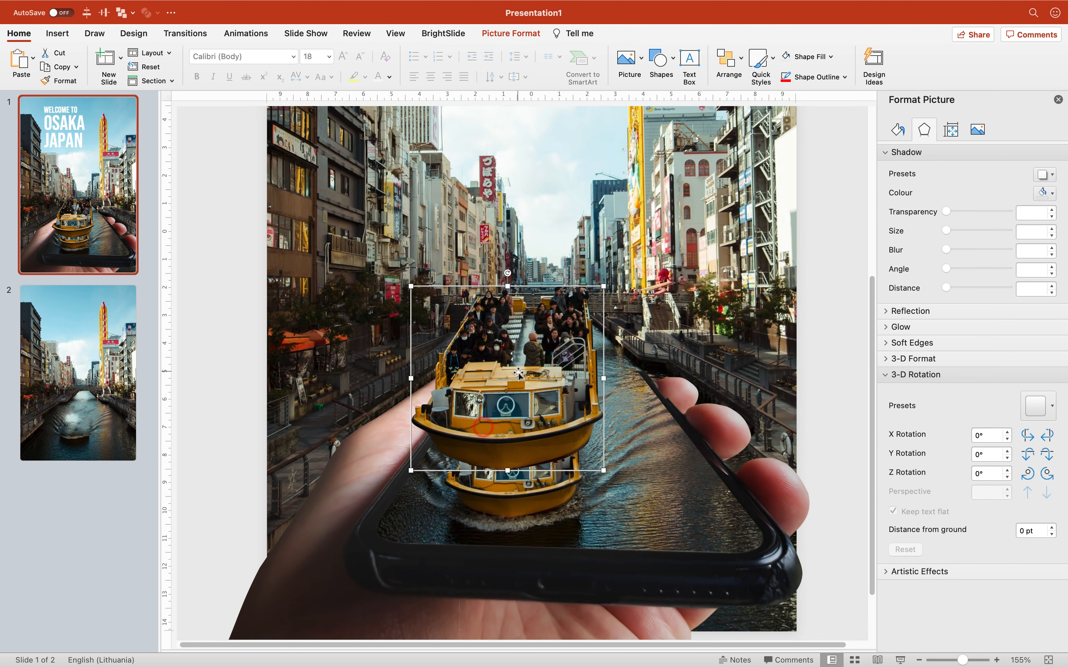
left_click_drag(518, 375, 606, 348)
left_click_drag(692, 260, 613, 317)
left_click_drag(566, 391, 512, 464)
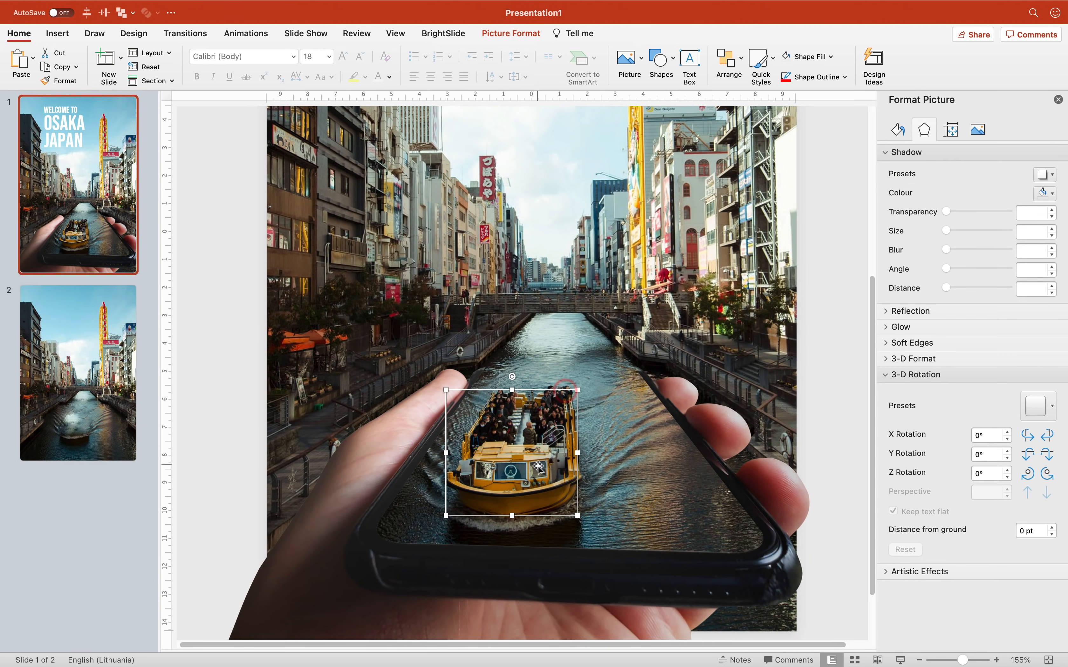
left_click_drag(577, 389, 584, 387)
- Move the resized boat from slide 1 back onto the river image on slide 2
key("cmd+x")
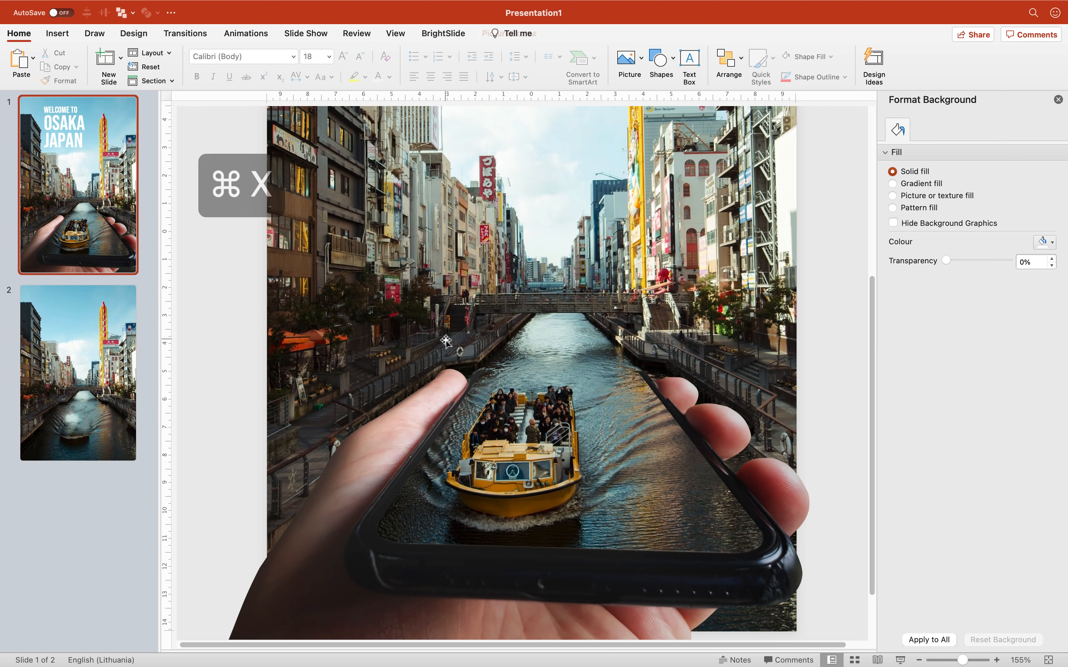
left_click(73, 362)
key("cmd+v")
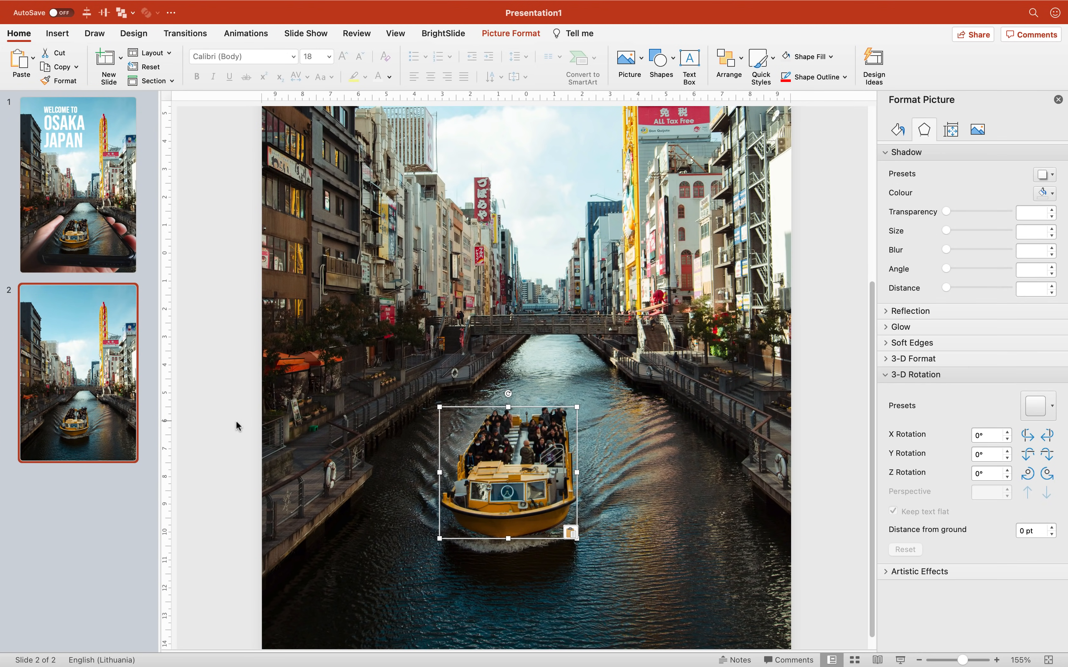
left_click(224, 420)
- Copy the hand-and-phone picture from slide 1 and paste it over the river and boat on slide 2
scroll(388, 451, "down", 2)
left_click(81, 205)
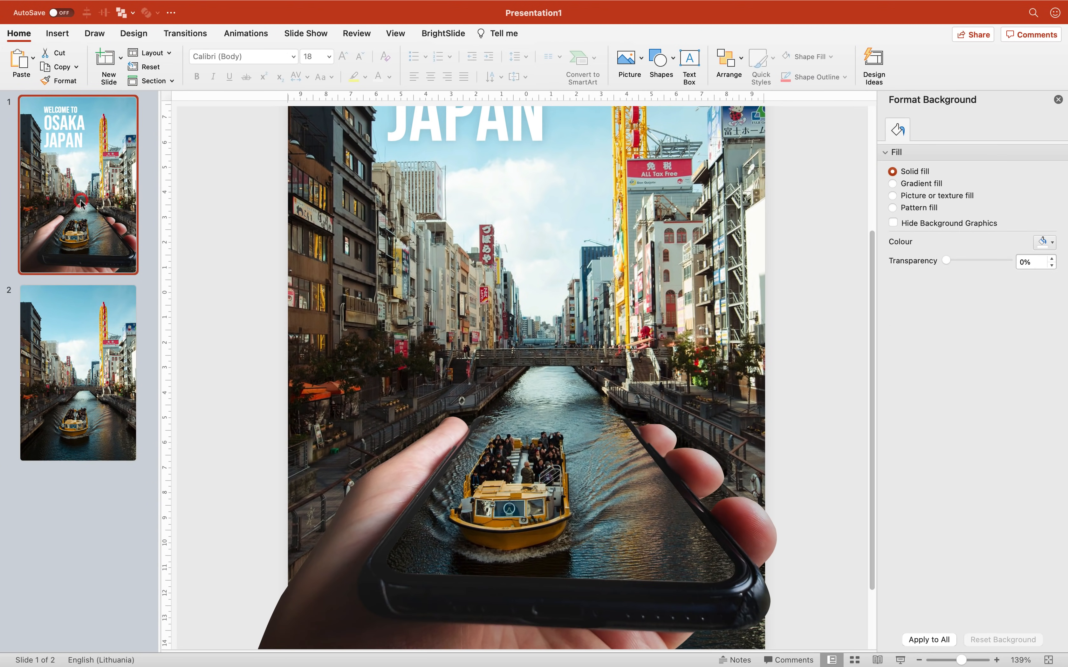
left_click(403, 474)
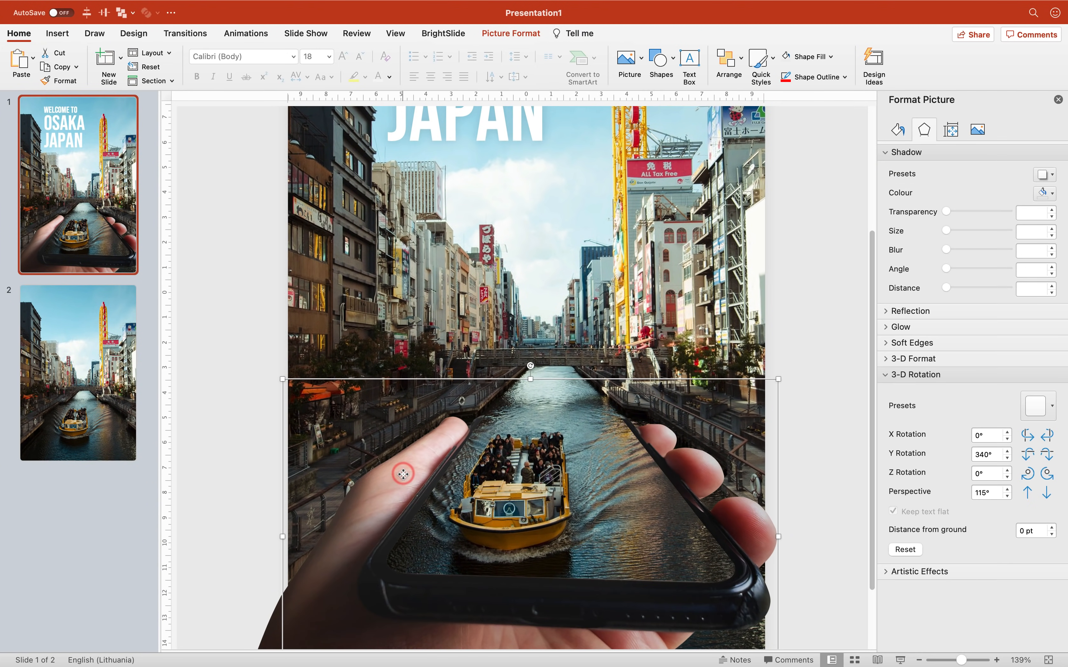
key("cmd+c")
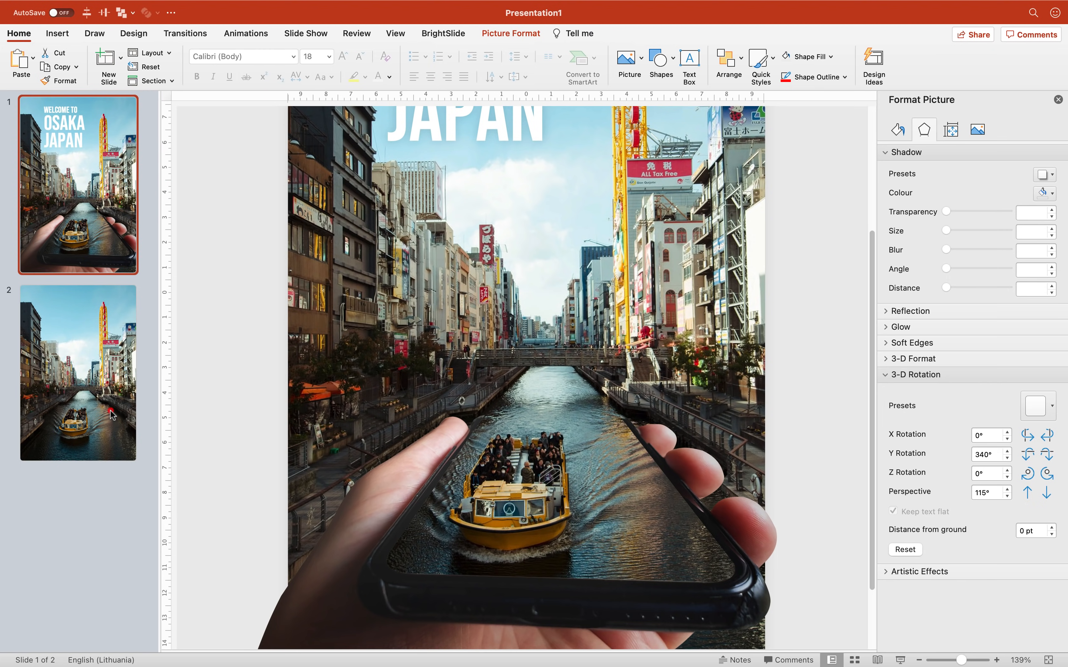
left_click(121, 415)
key("super+v")
scroll(531, 488, "down", 3)
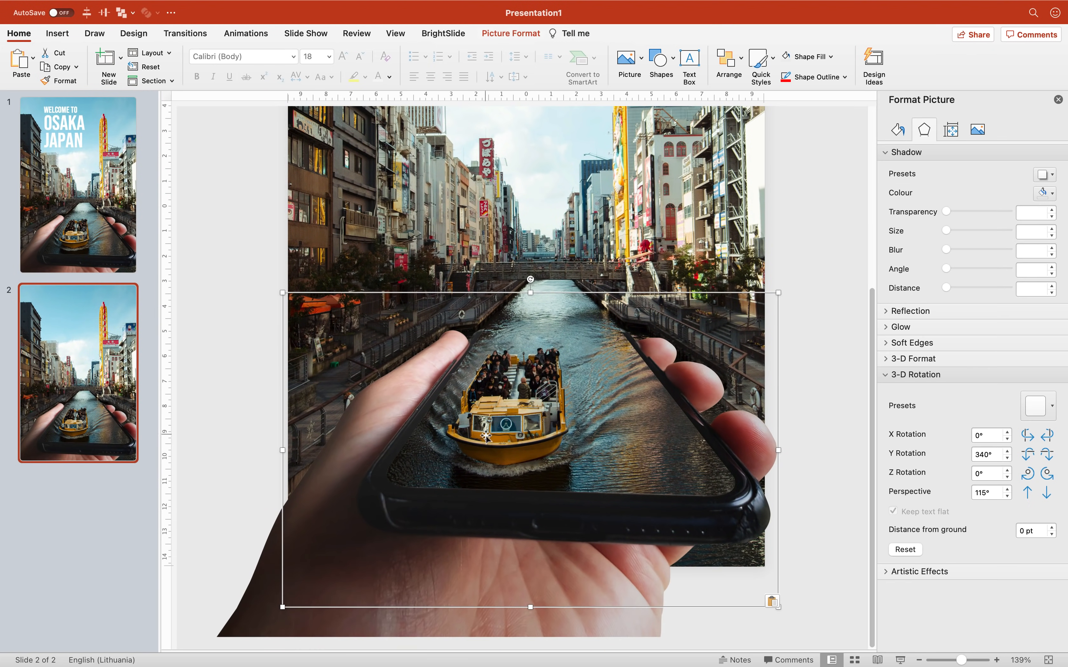
- Copy the "WELCOME TO" and "OSAKA JAPAN" text boxes from slide 1 and paste them onto slide 2
left_click(76, 134)
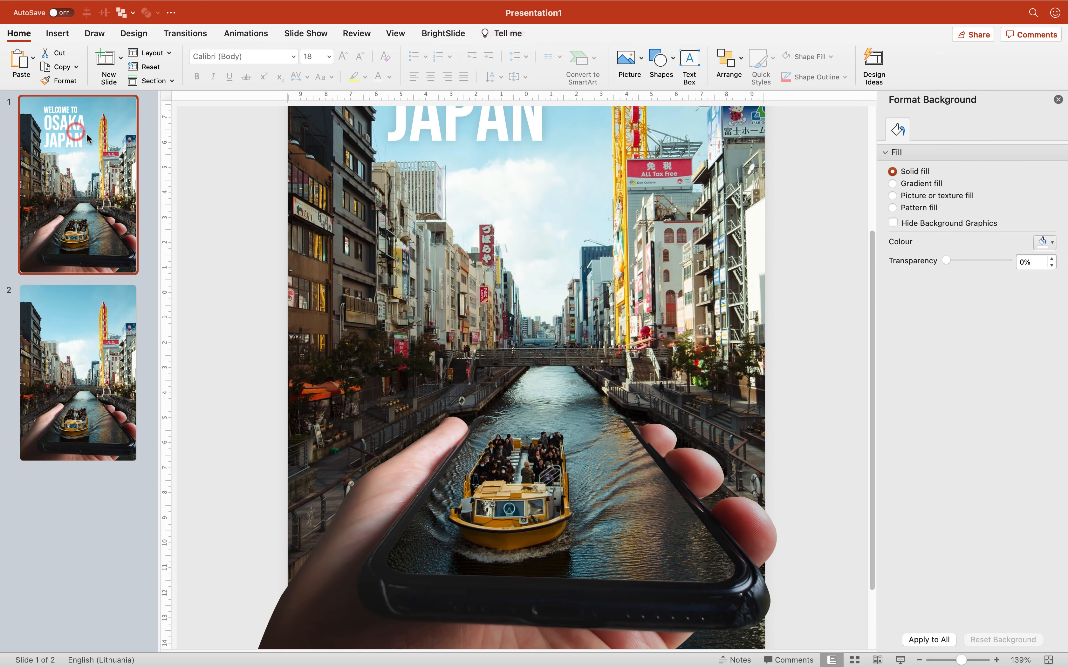
left_click_drag(962, 659, 957, 659)
left_click(443, 177)
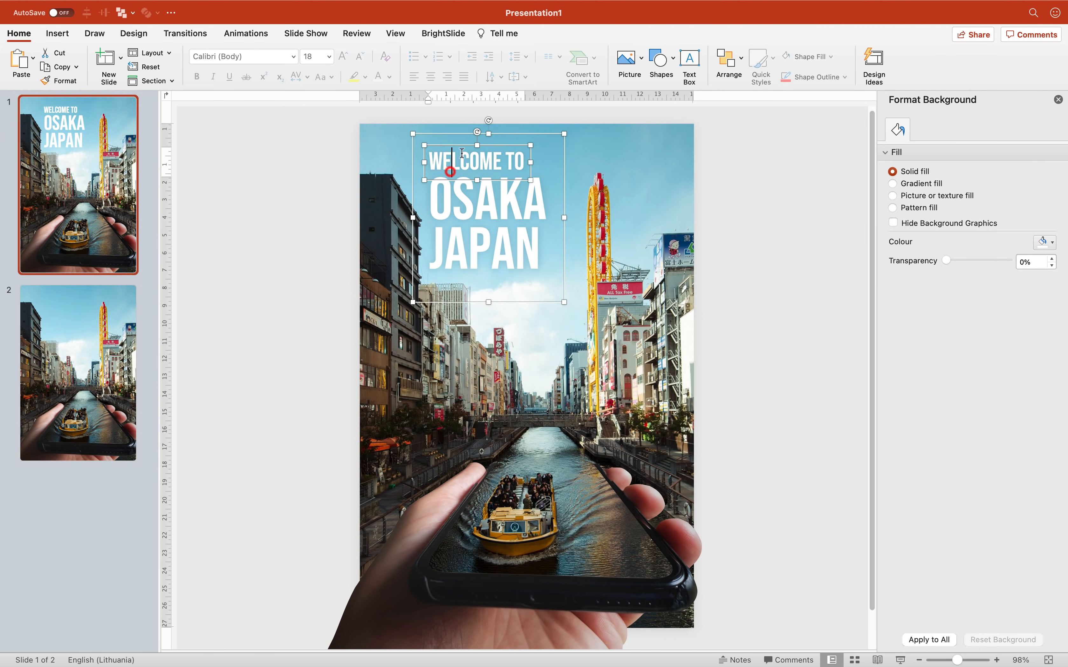
left_click(463, 134)
key("super+c")
left_click(115, 347)
key("super+v")
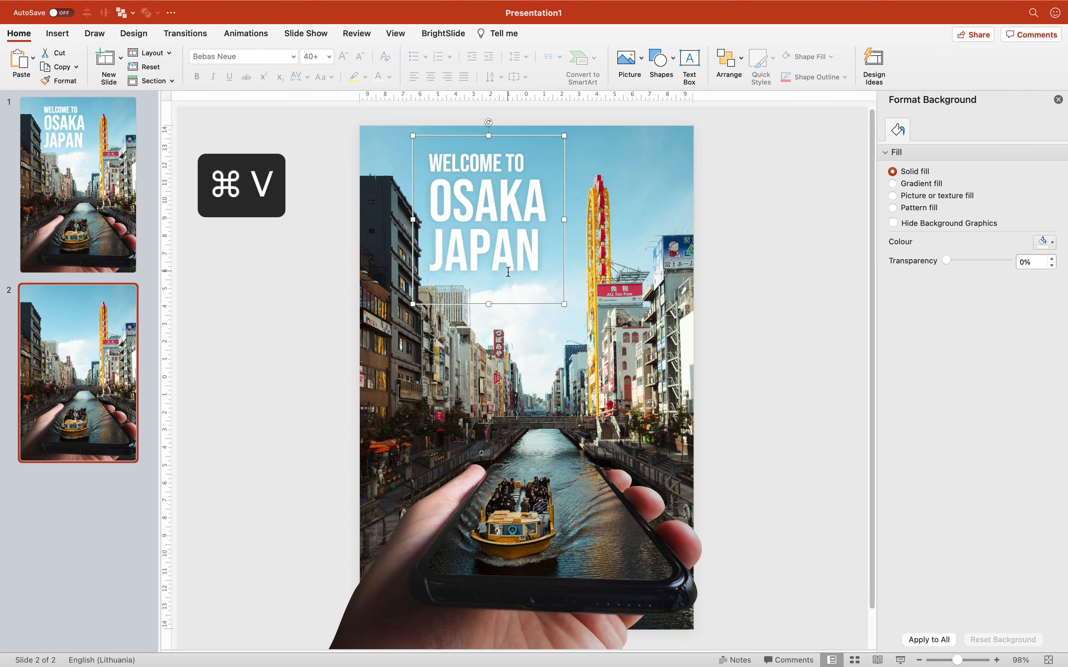
left_click(281, 293)
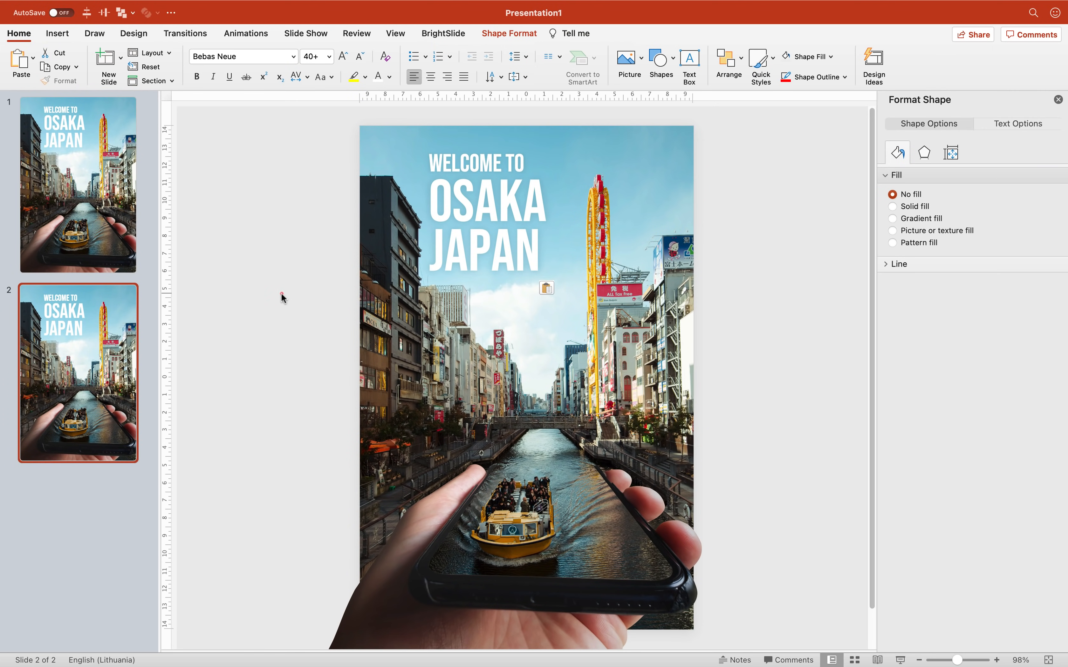
- Compare the two slides and nudge the boat on slide 2 slightly to the right to match slide 1
left_click(117, 239)
left_click(103, 334)
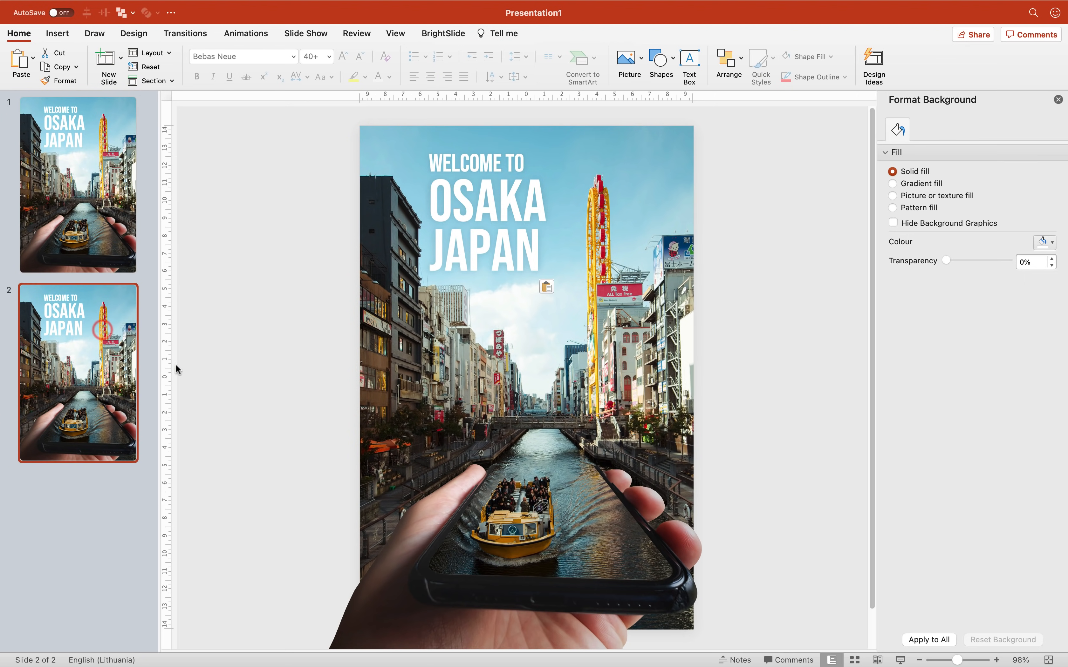
key("super+v")
key("Right")
key("Escape")
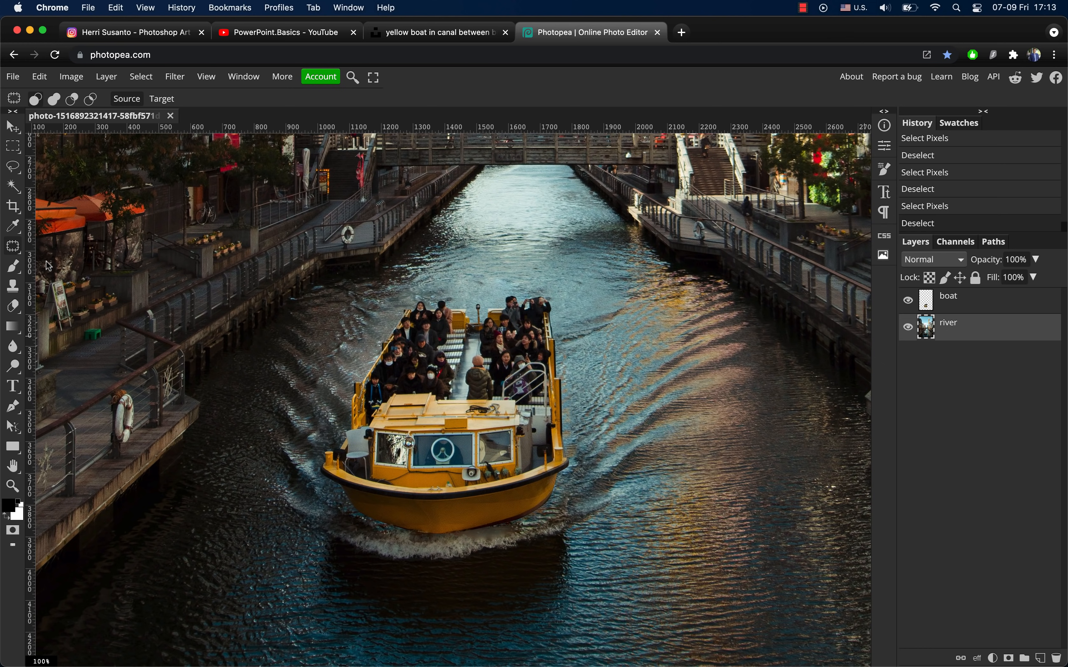
- Switch to Photopea, lasso the foamy wake under the boat's bow on the river layer, and copy it onto slide 2 in PowerPoint
left_click(12, 167)
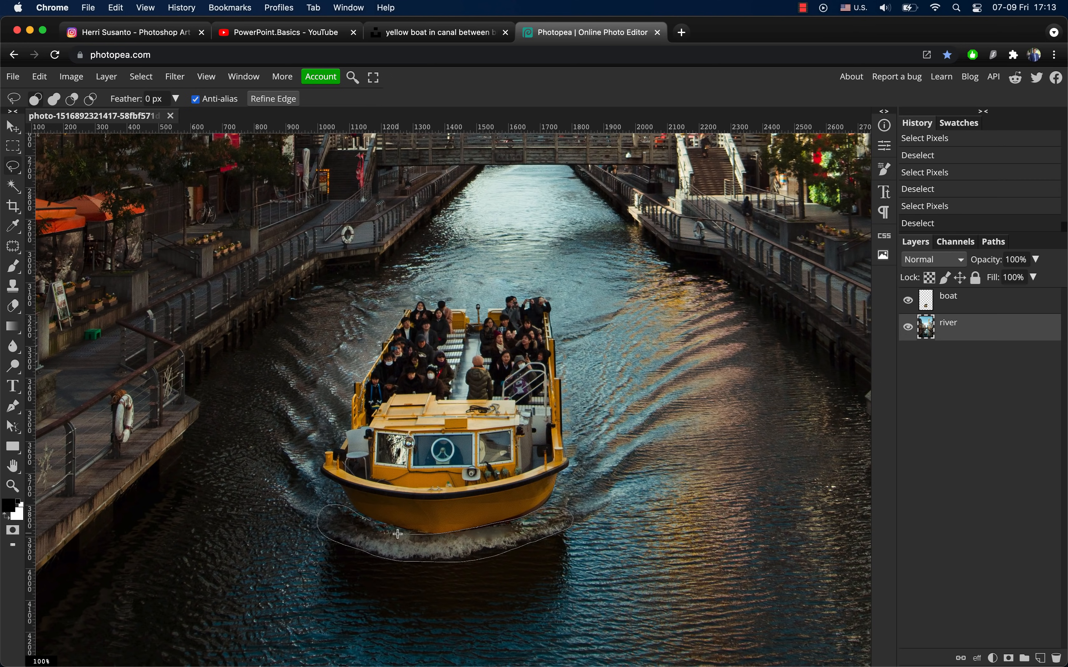
left_click_drag(364, 519, 365, 520)
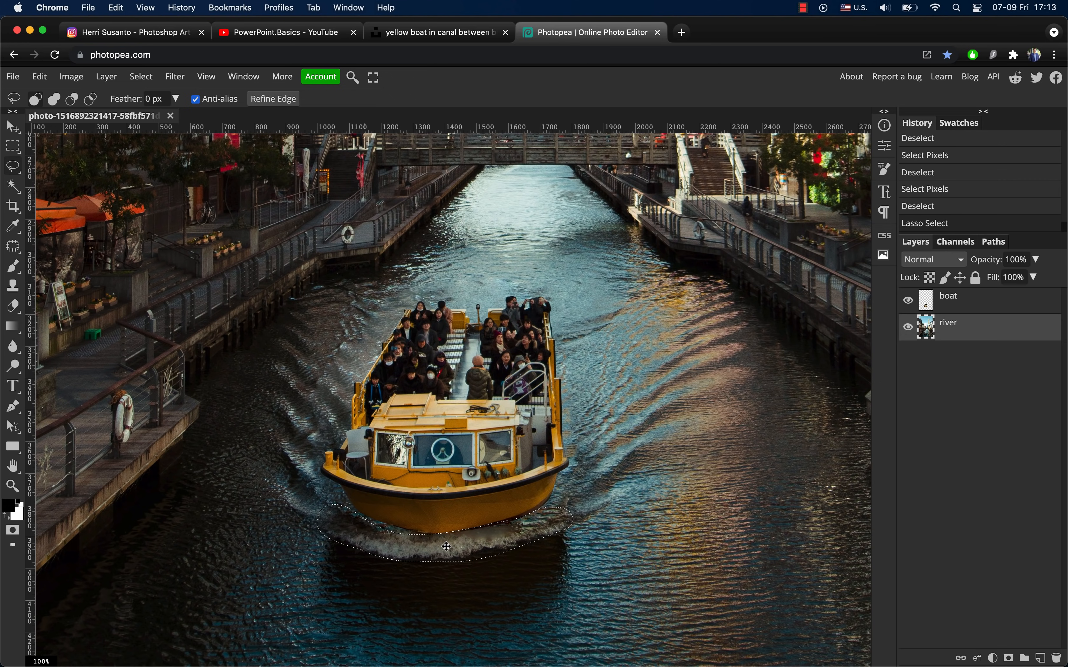
key("super+c")
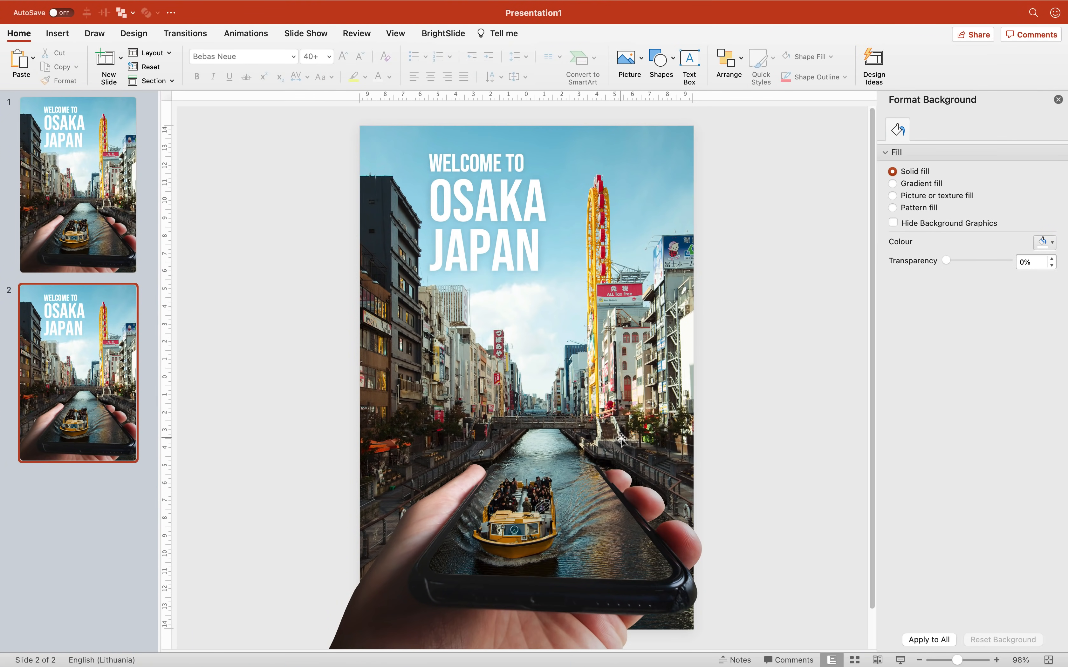
key("super+v")
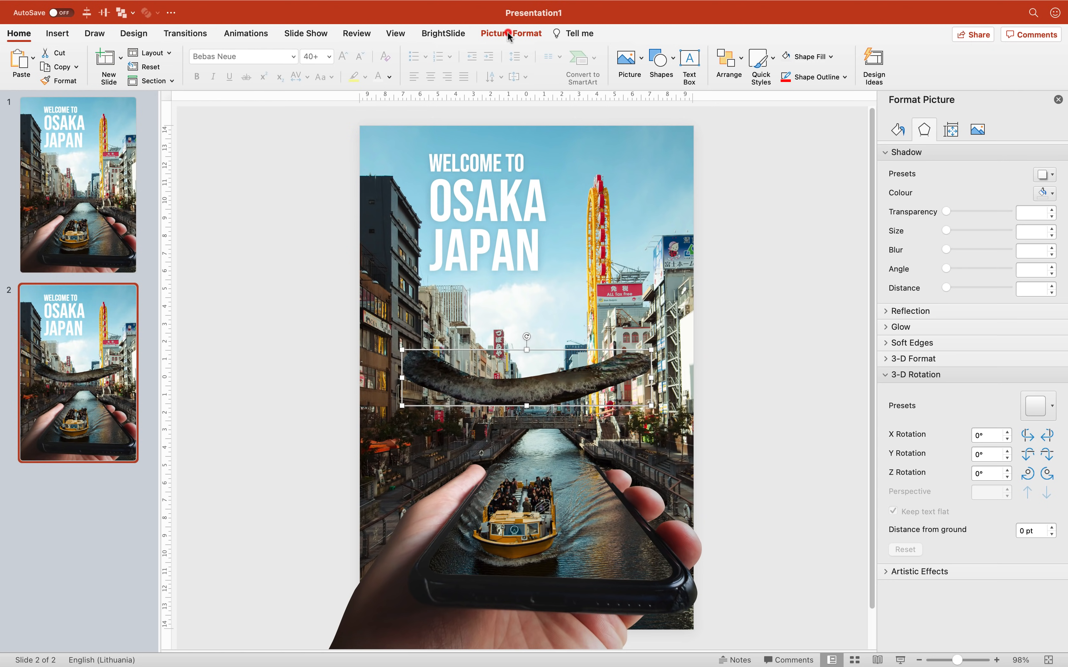
- Apply the second soft edge variation to the pasted wake picture and reopen the soft edge variations to pick another
left_click(508, 33)
left_click(517, 58)
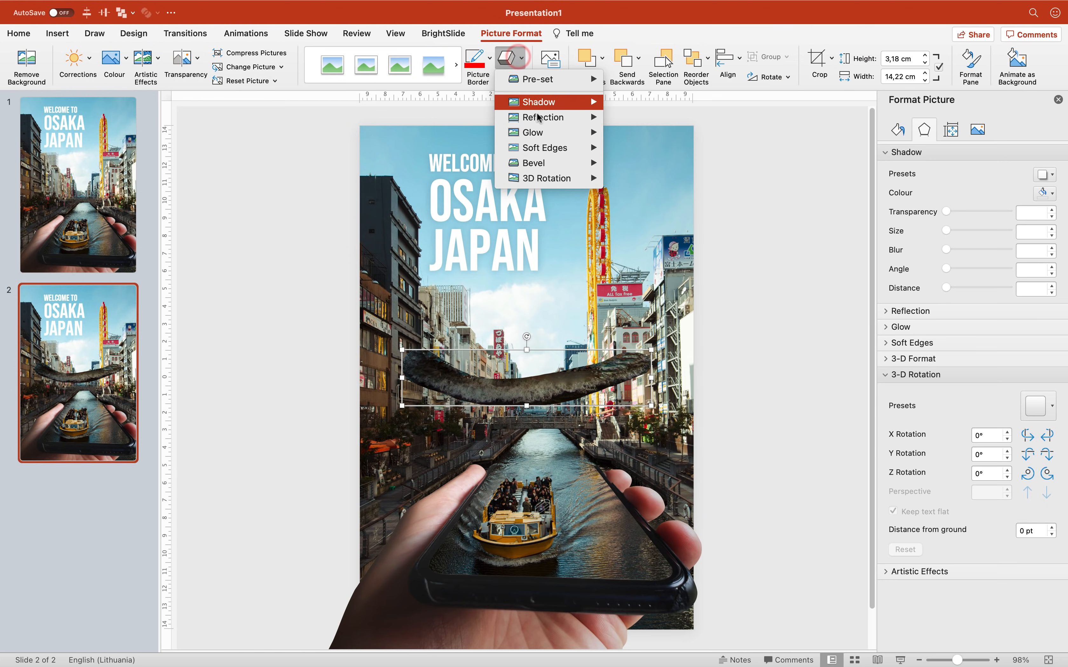
mouse_move(554, 148)
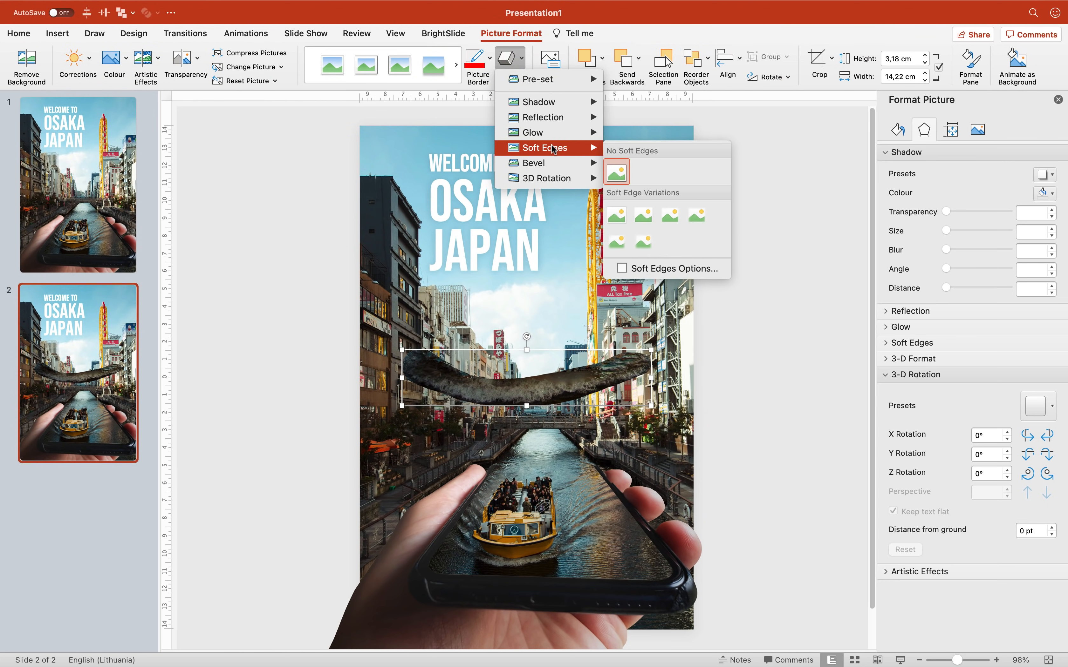
left_click(641, 217)
left_click(522, 66)
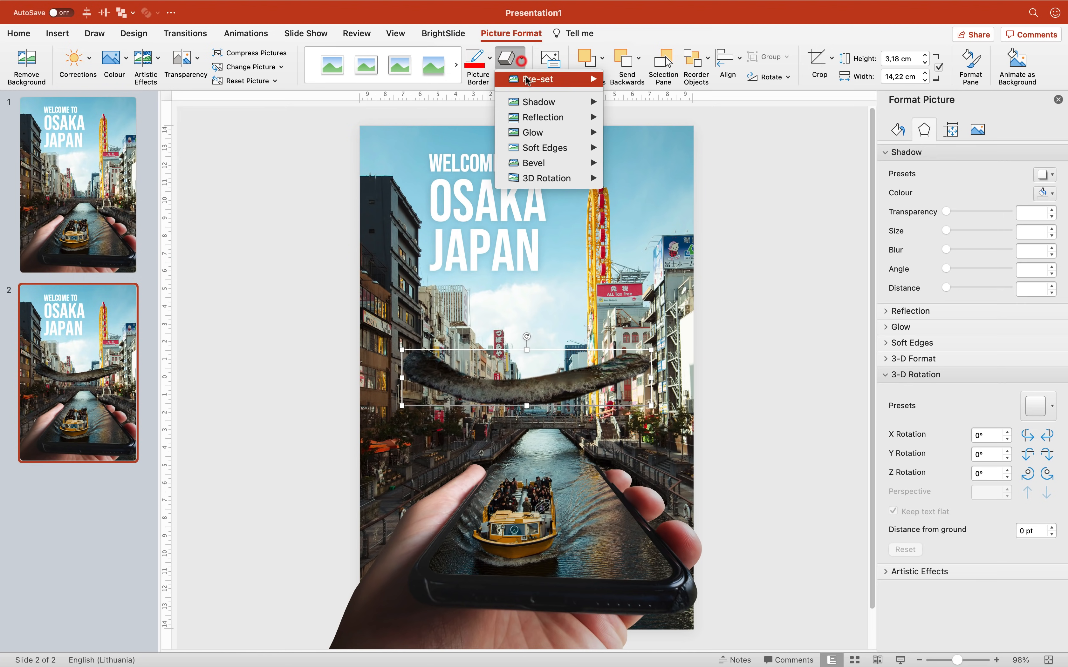
mouse_move(554, 148)
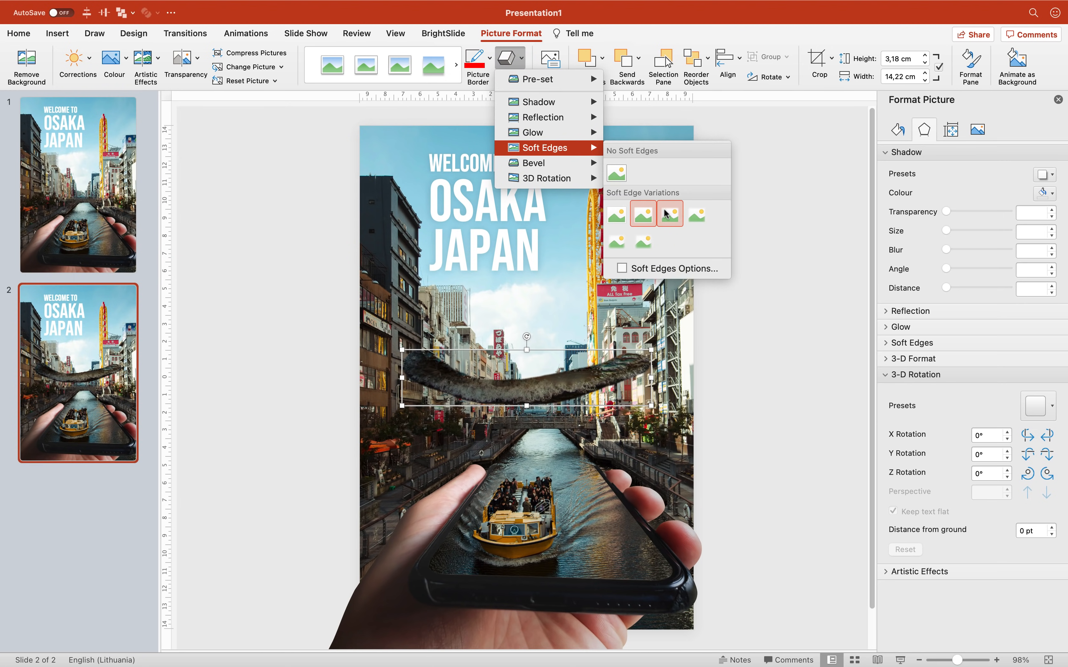